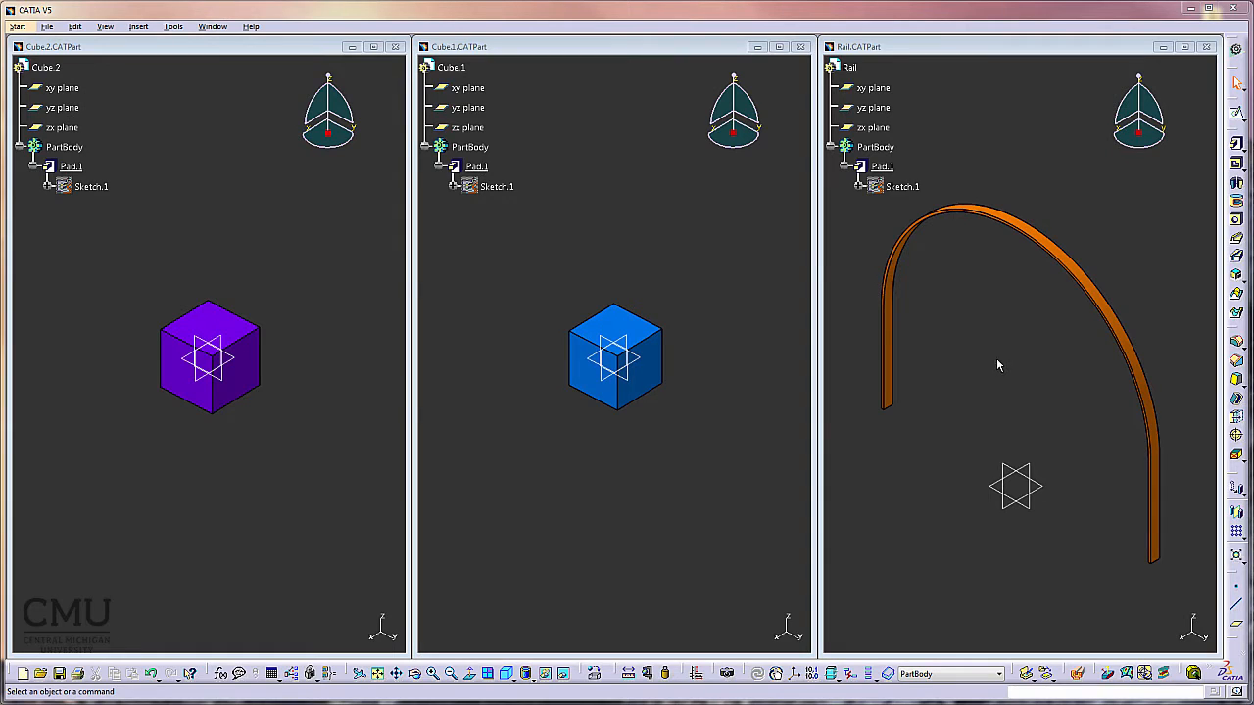
Create a new assembly product and tile all open windows vertically.
click(47, 27)
mouse_move(18, 27)
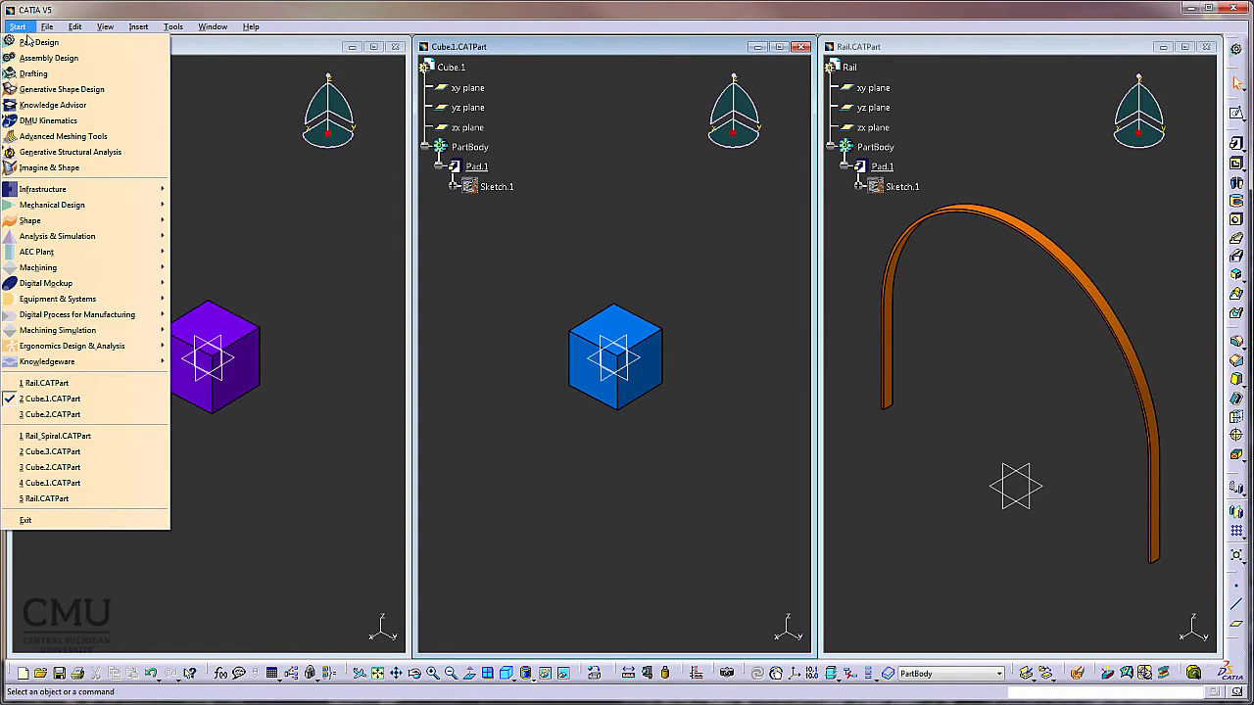
click(59, 47)
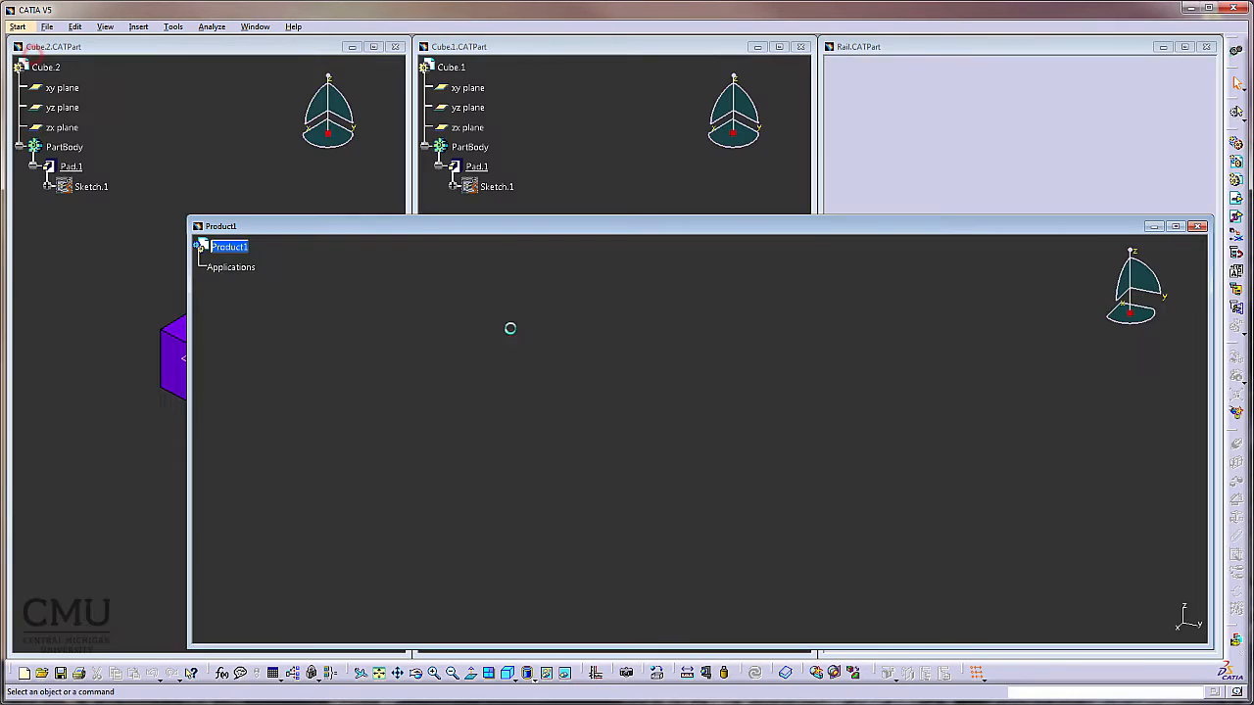
click(253, 27)
click(243, 82)
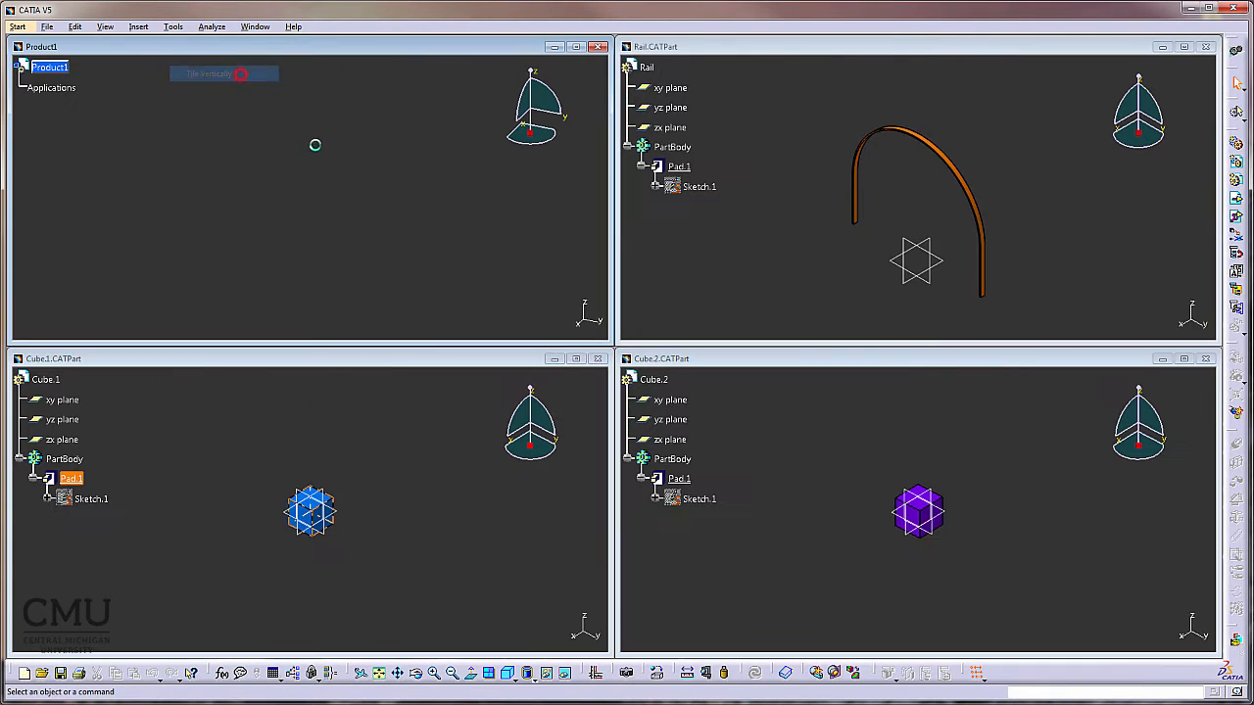
Add the Rail, Cube.1 and Cube.2 parts from their own windows to Product1.
drag(654, 73, 51, 68)
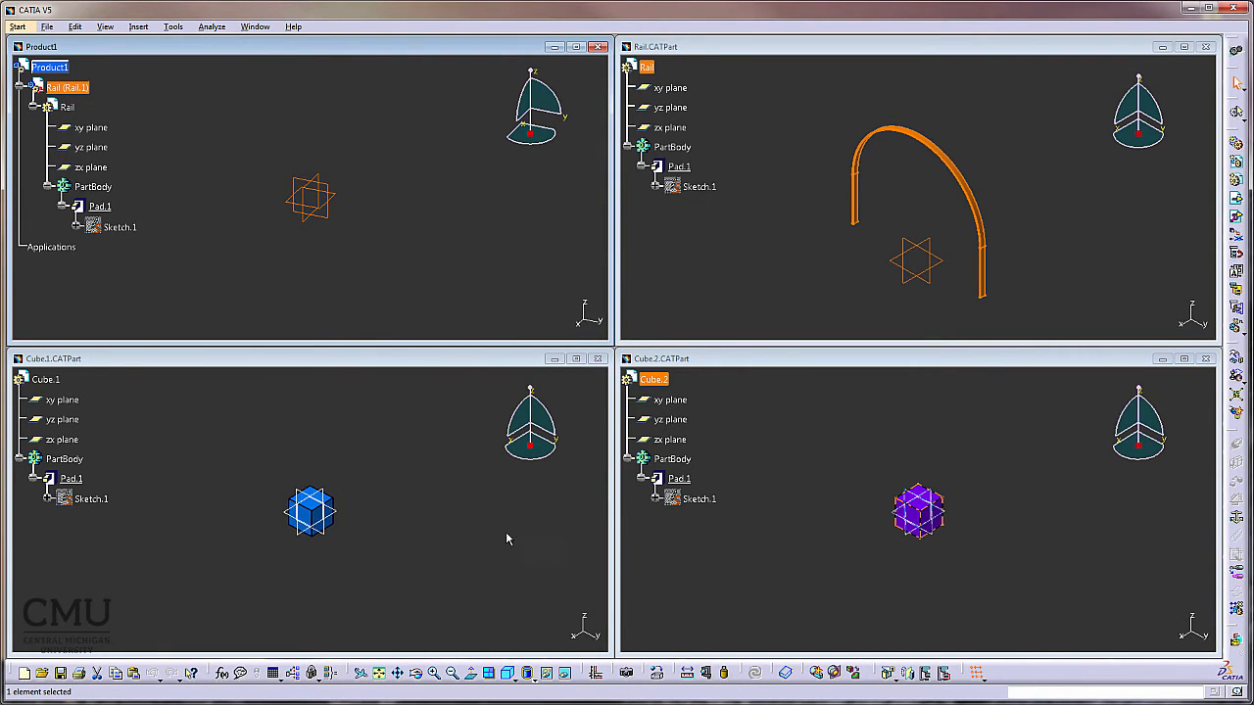
drag(654, 379, 463, 247)
drag(49, 379, 50, 67)
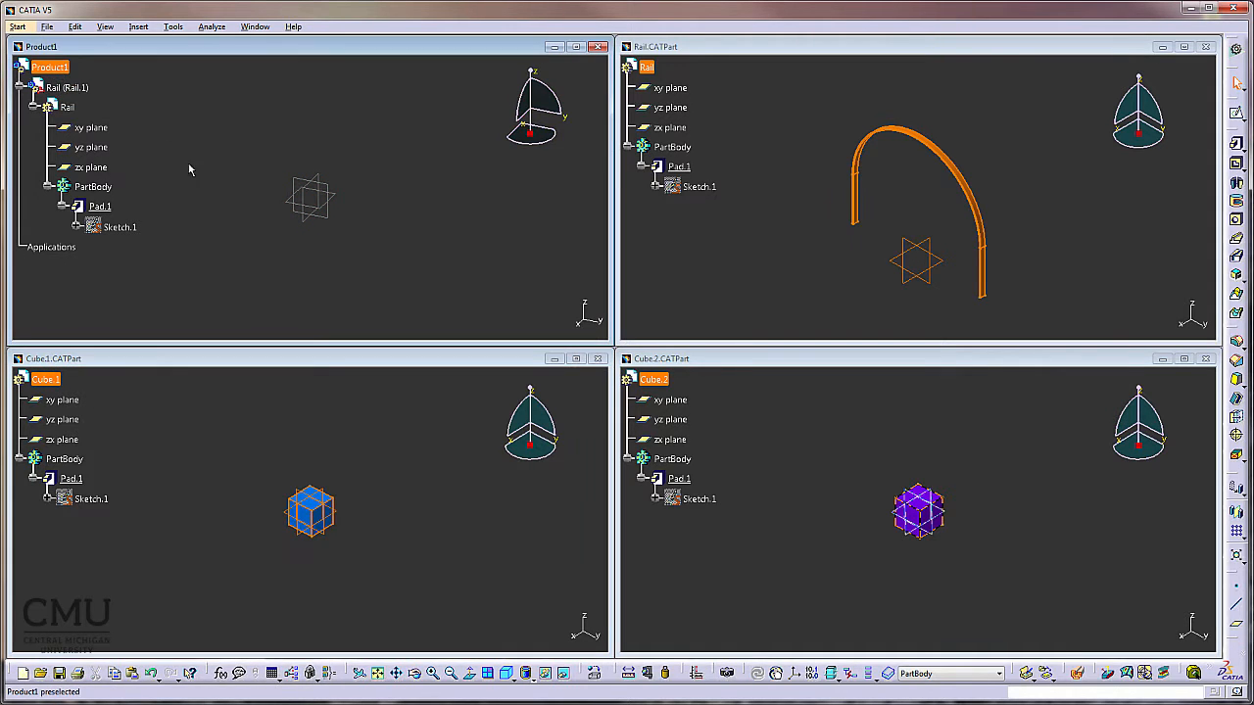
drag(653, 379, 74, 79)
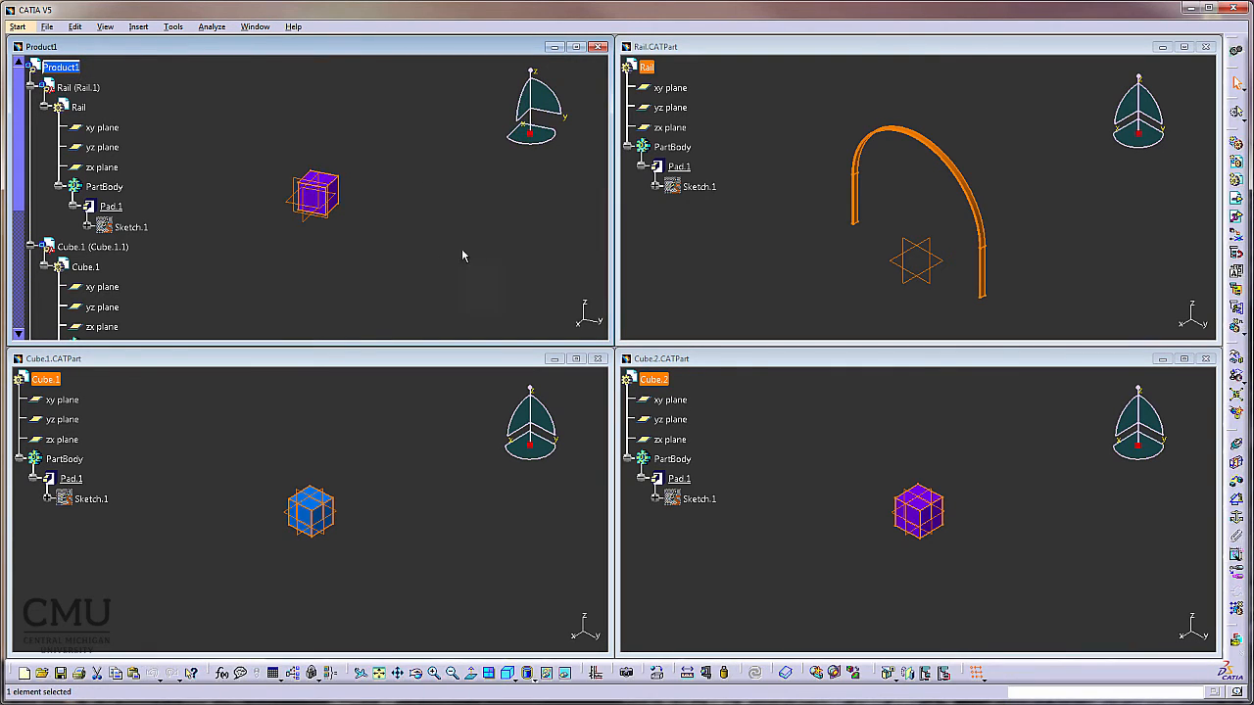
Maximize the Product1 window and anchor the rail in space with a Fix constraint.
click(576, 47)
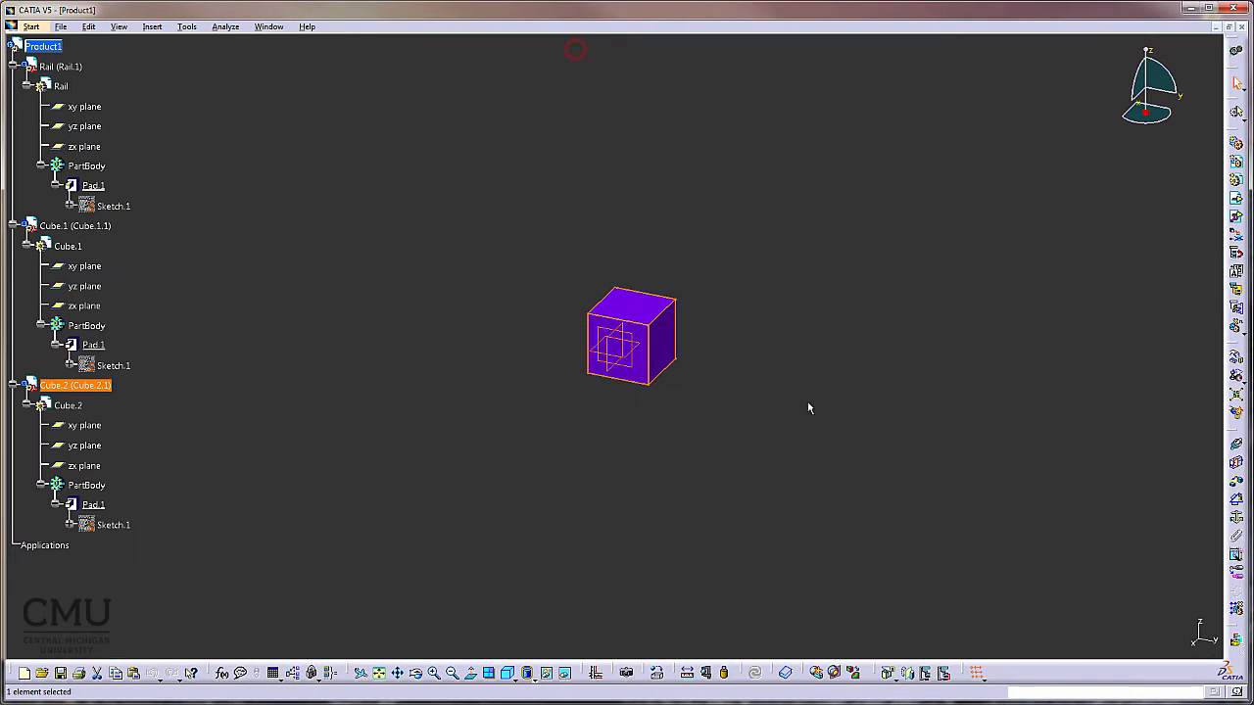
click(787, 429)
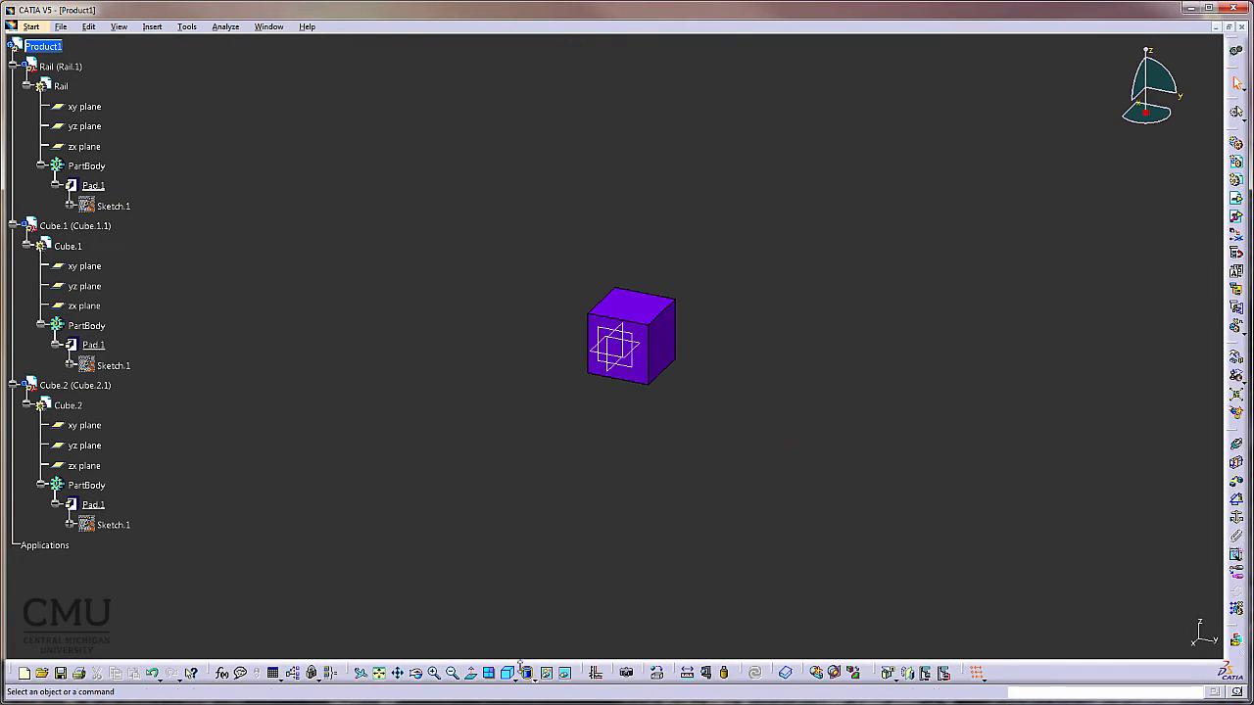
click(378, 673)
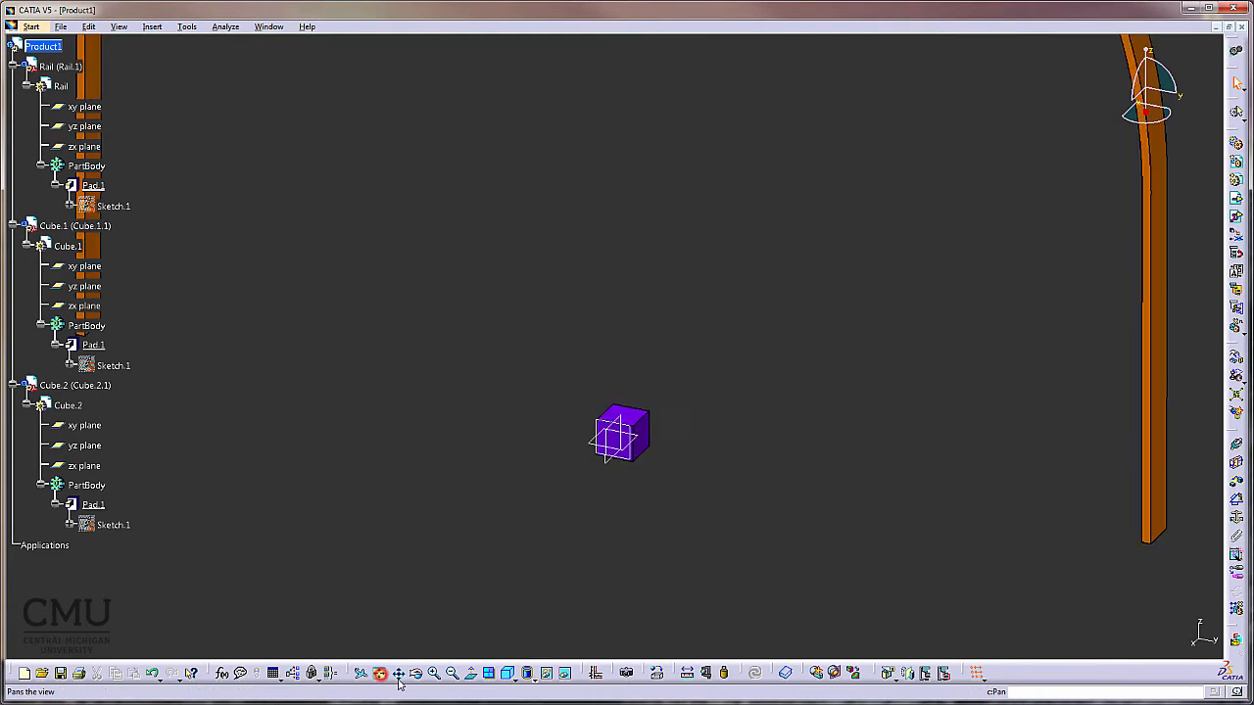
click(451, 673)
click(538, 569)
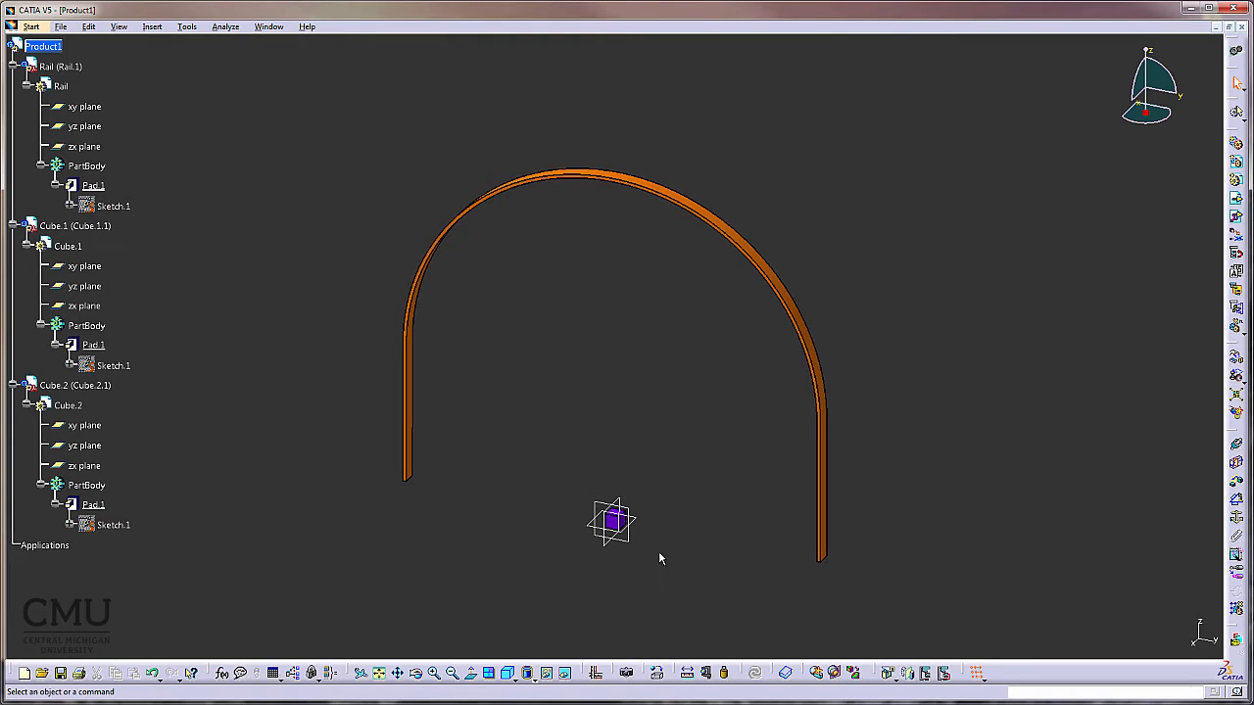
click(831, 410)
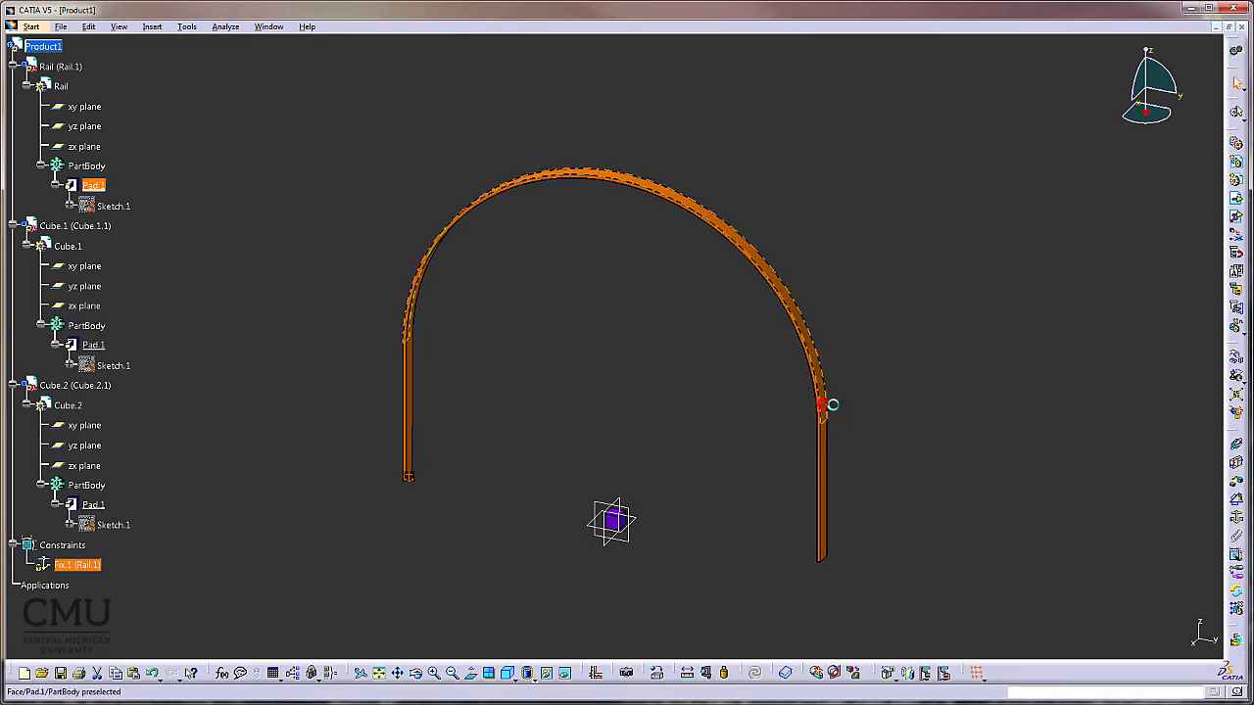
click(1007, 463)
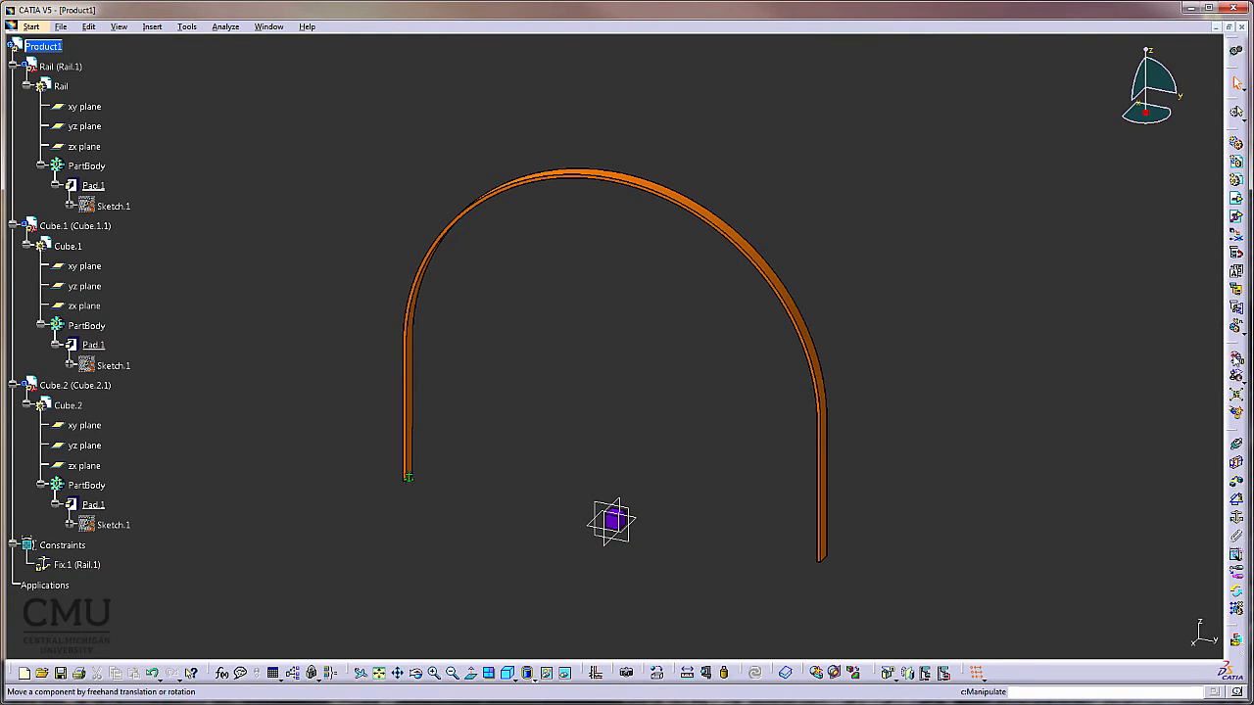
Move Cube.2 upward along the Z axis with Manipulate to separate it from Cube.1.
click(1236, 357)
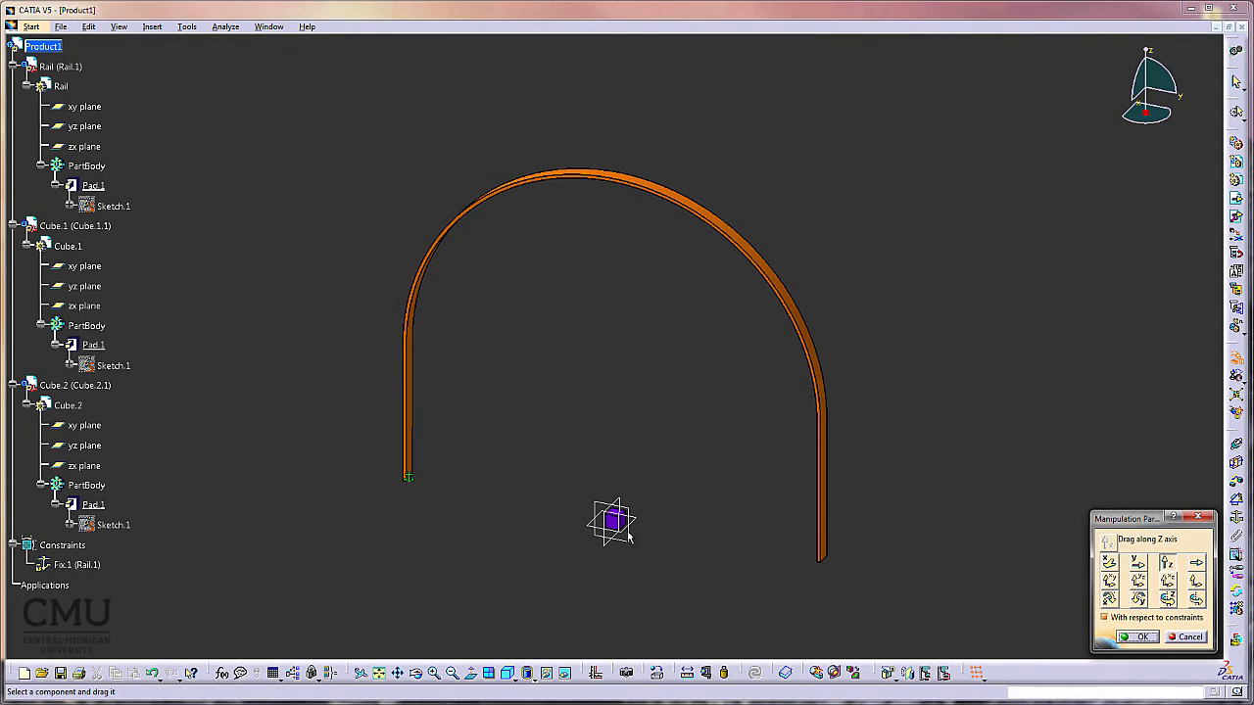
drag(585, 521, 589, 477)
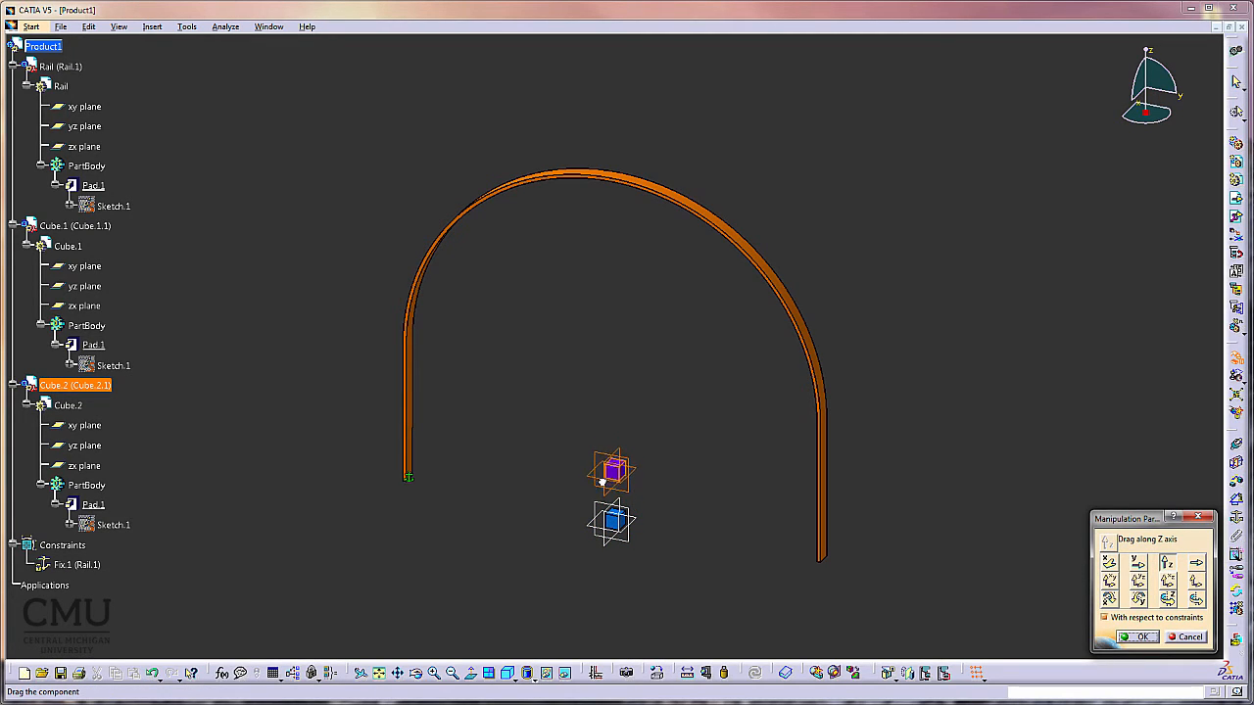
click(696, 529)
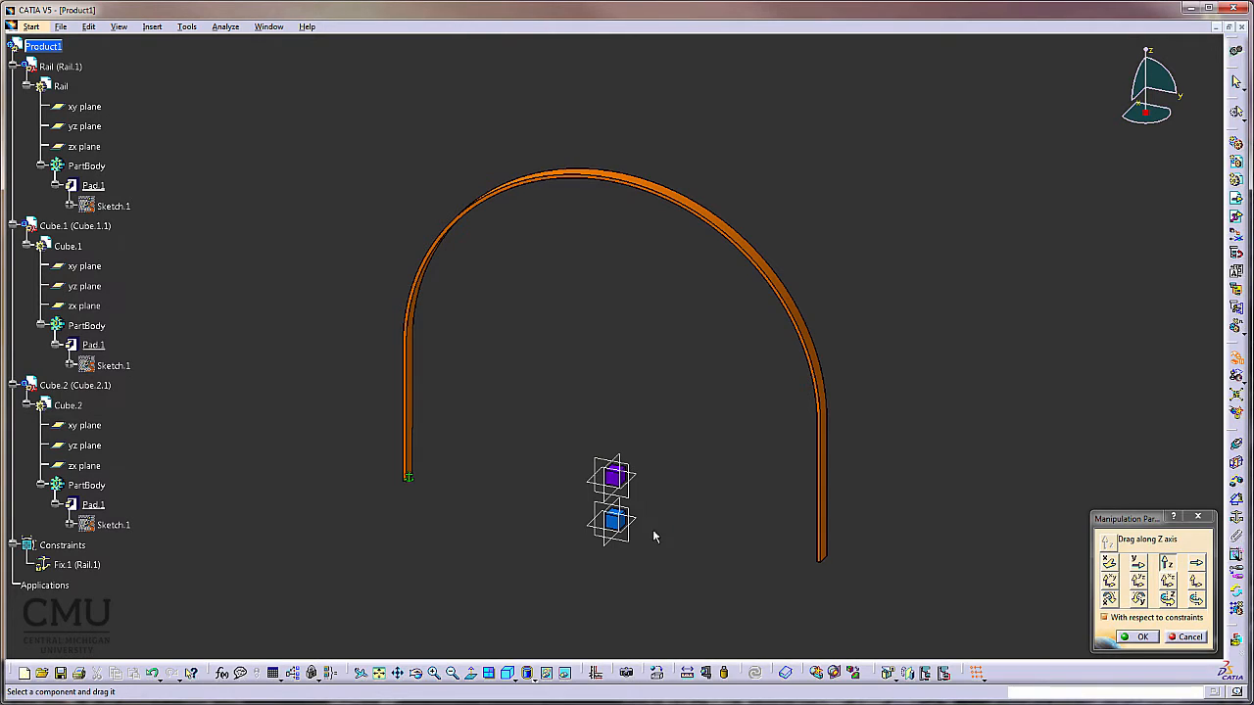
click(1130, 638)
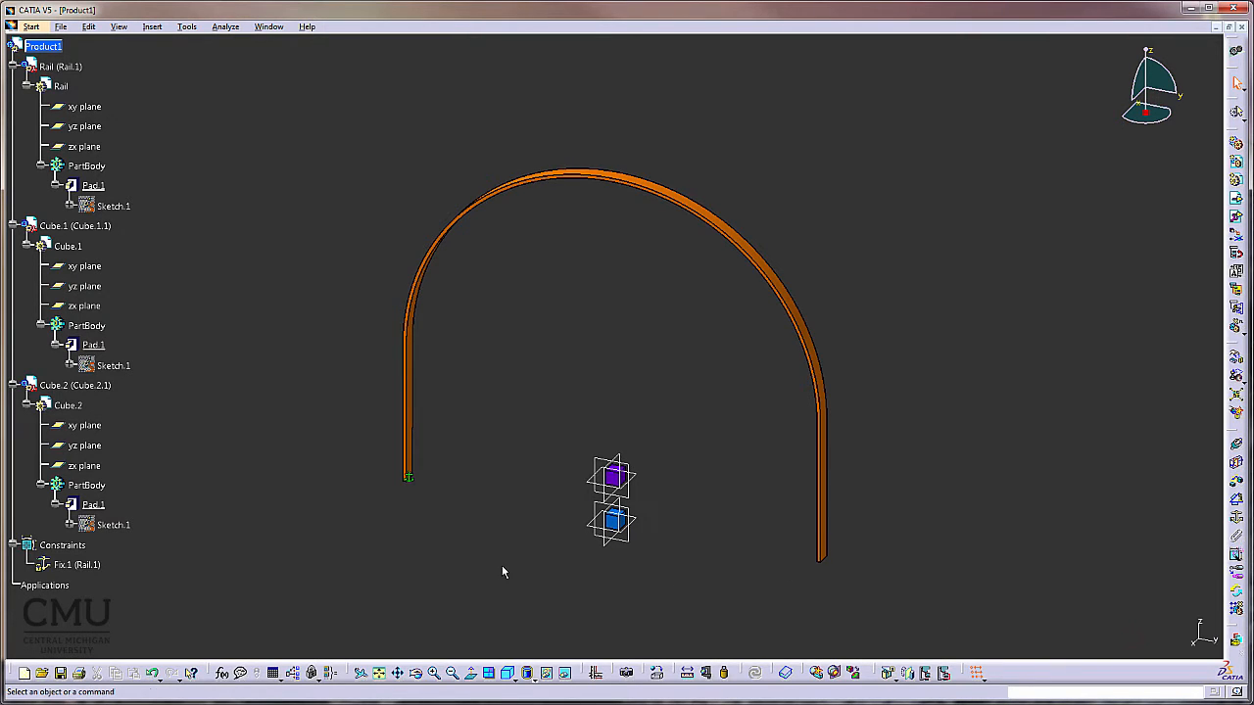
Add a coincidence constraint between the rail leg's inner face and the purple cube's facing side, with Opposite orientation.
ctrl+middle_drag(502, 567, 490, 441)
middle_drag(466, 543, 775, 300)
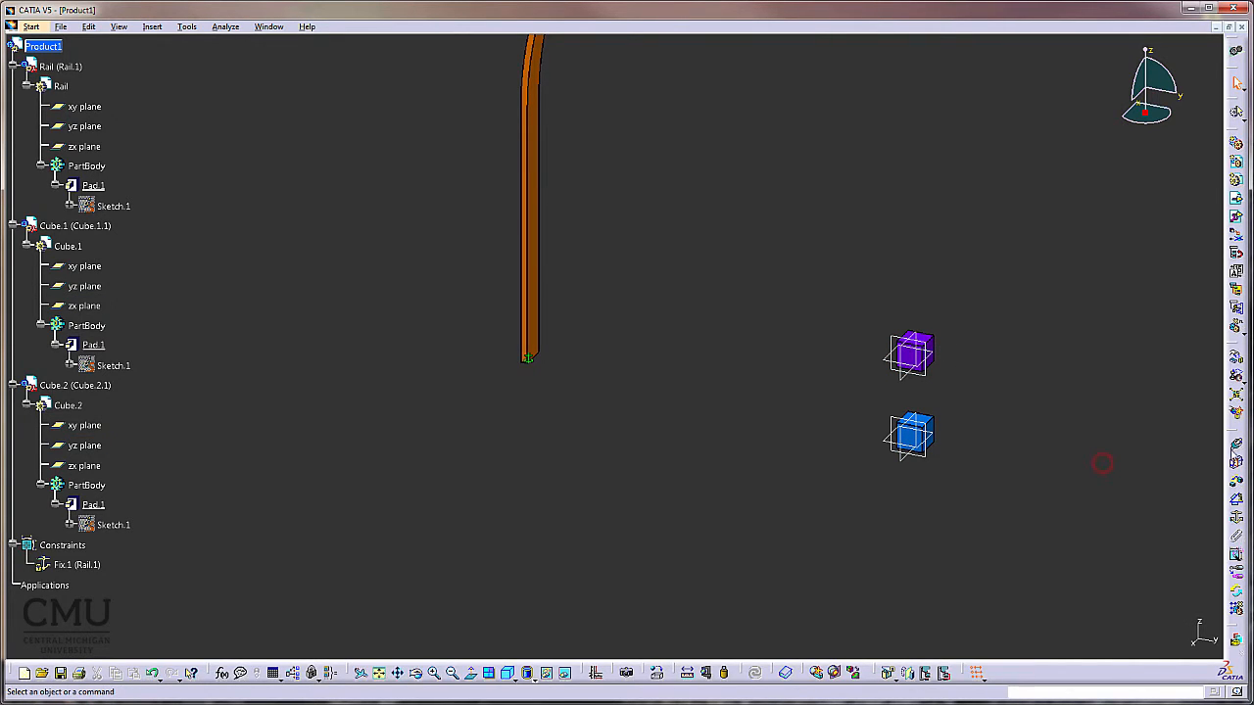
click(1237, 446)
middle_drag(751, 447, 1022, 310)
click(586, 318)
click(868, 279)
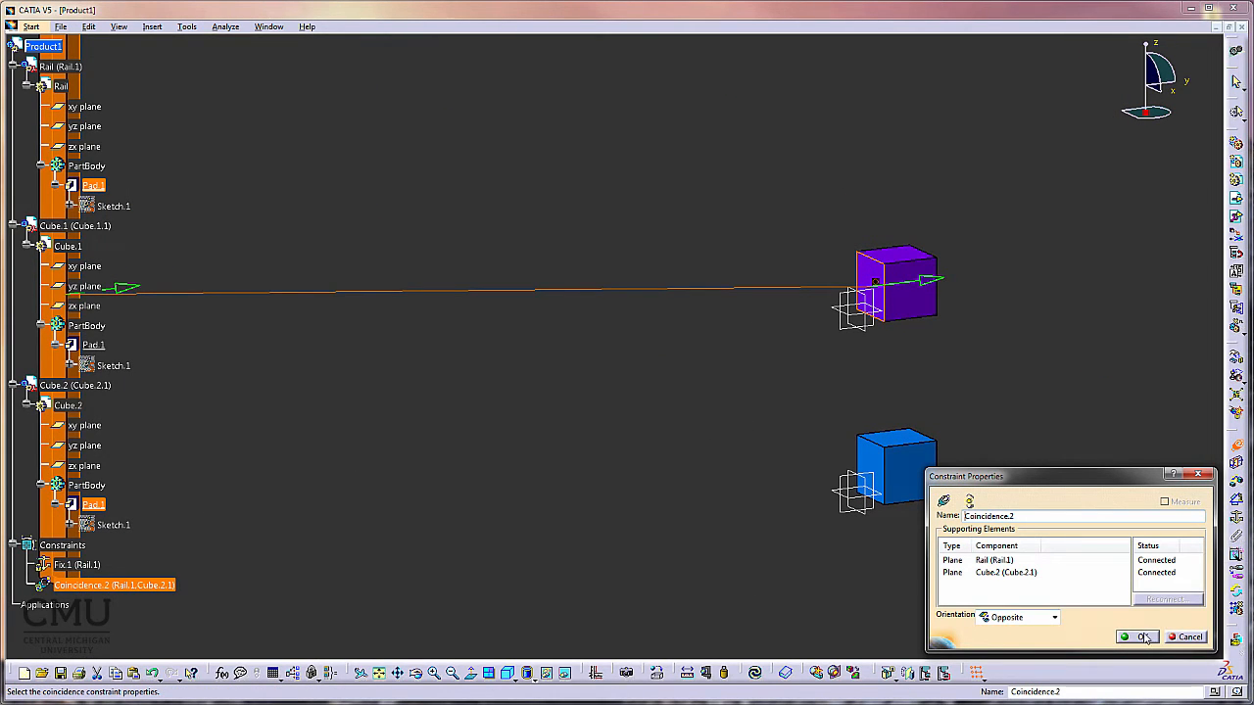
click(1141, 638)
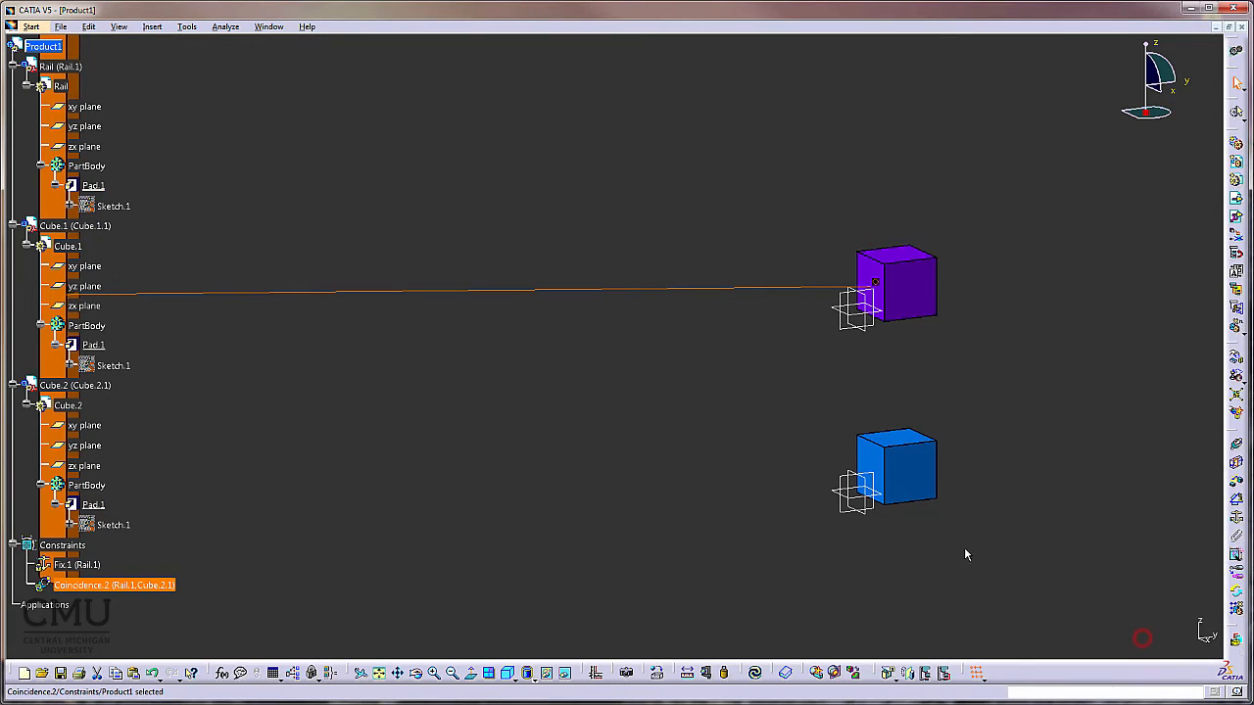
Make the purple cube's front vertical edge coincident with the rail leg's adjacent front edge and update the assembly.
middle_drag(759, 403, 646, 291)
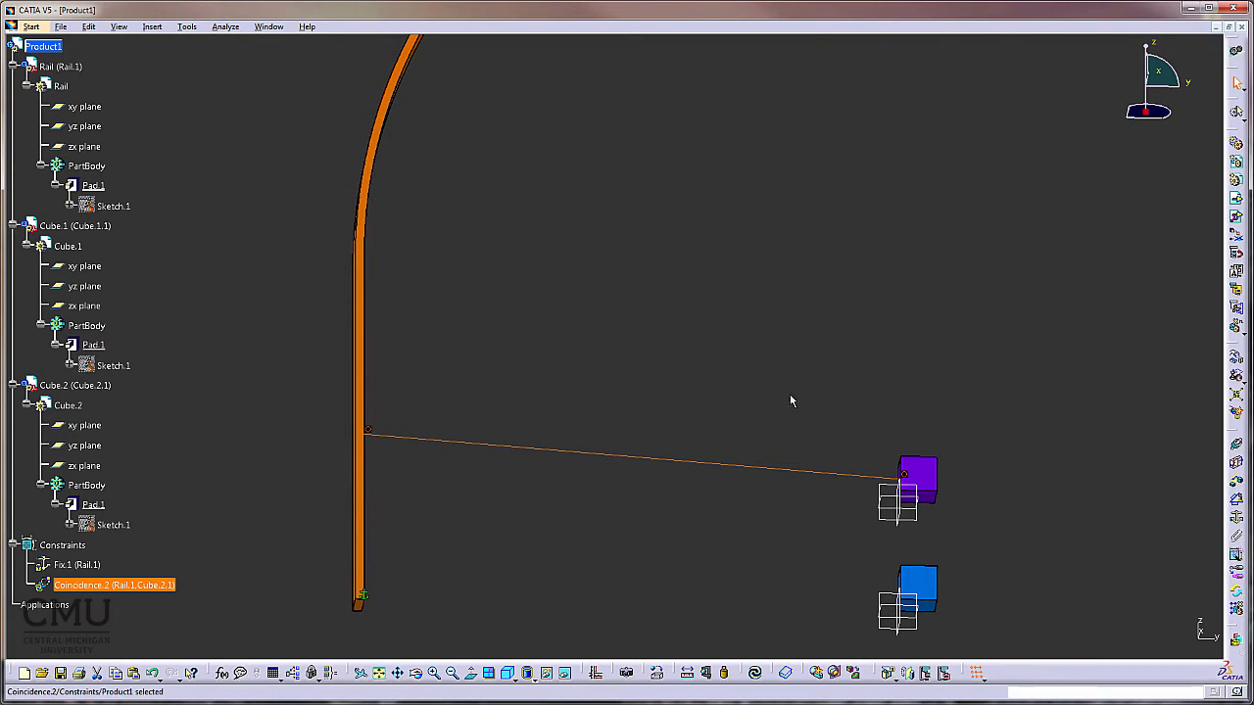
click(1236, 445)
middle_drag(736, 522, 755, 339)
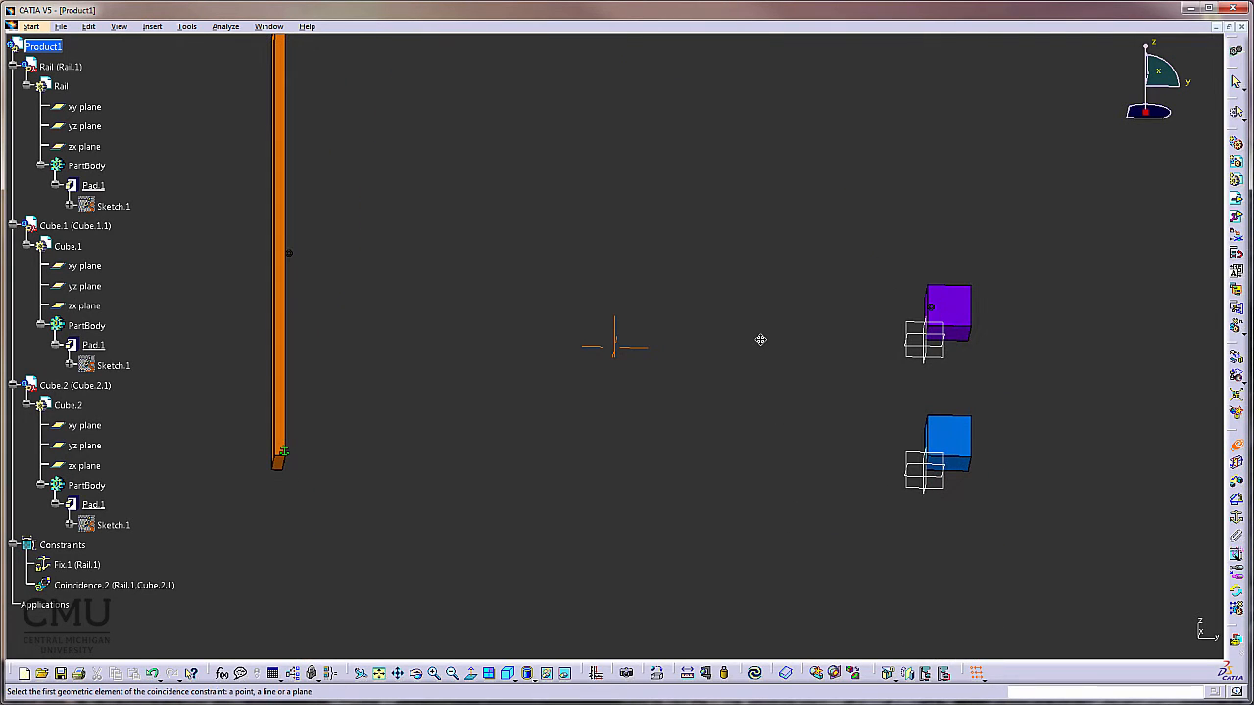
click(916, 331)
middle_drag(856, 330, 588, 431)
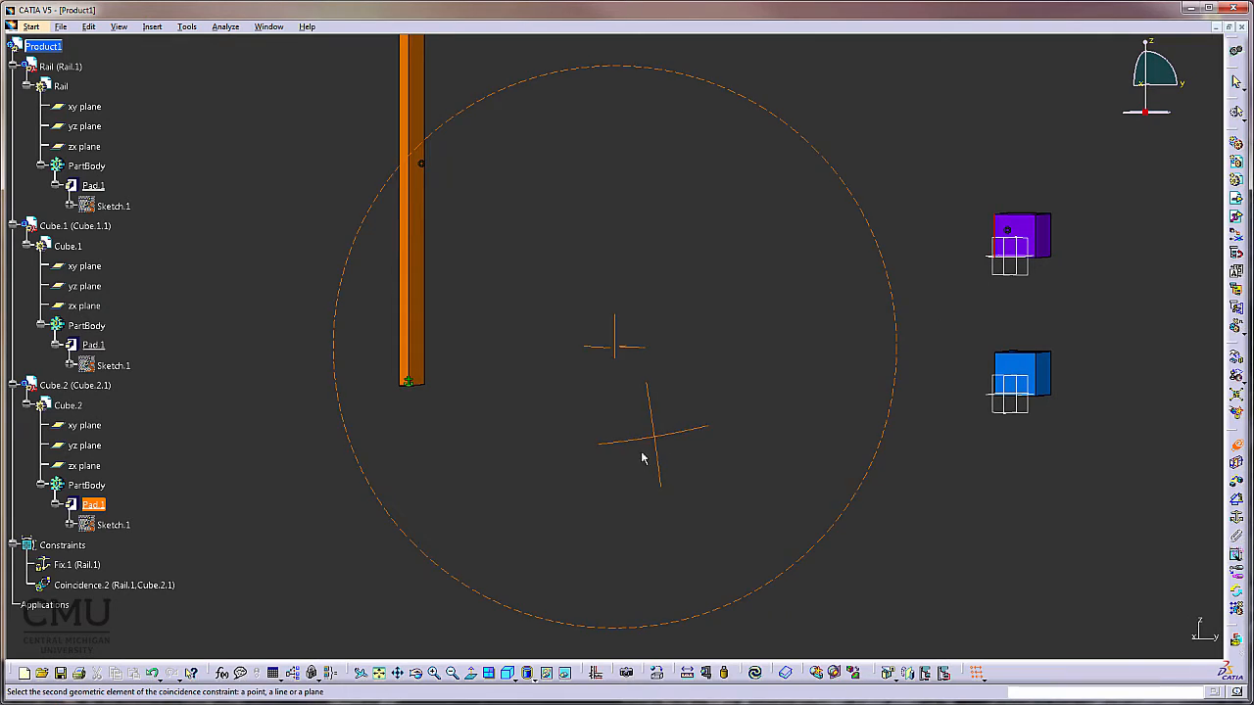
click(416, 345)
click(670, 396)
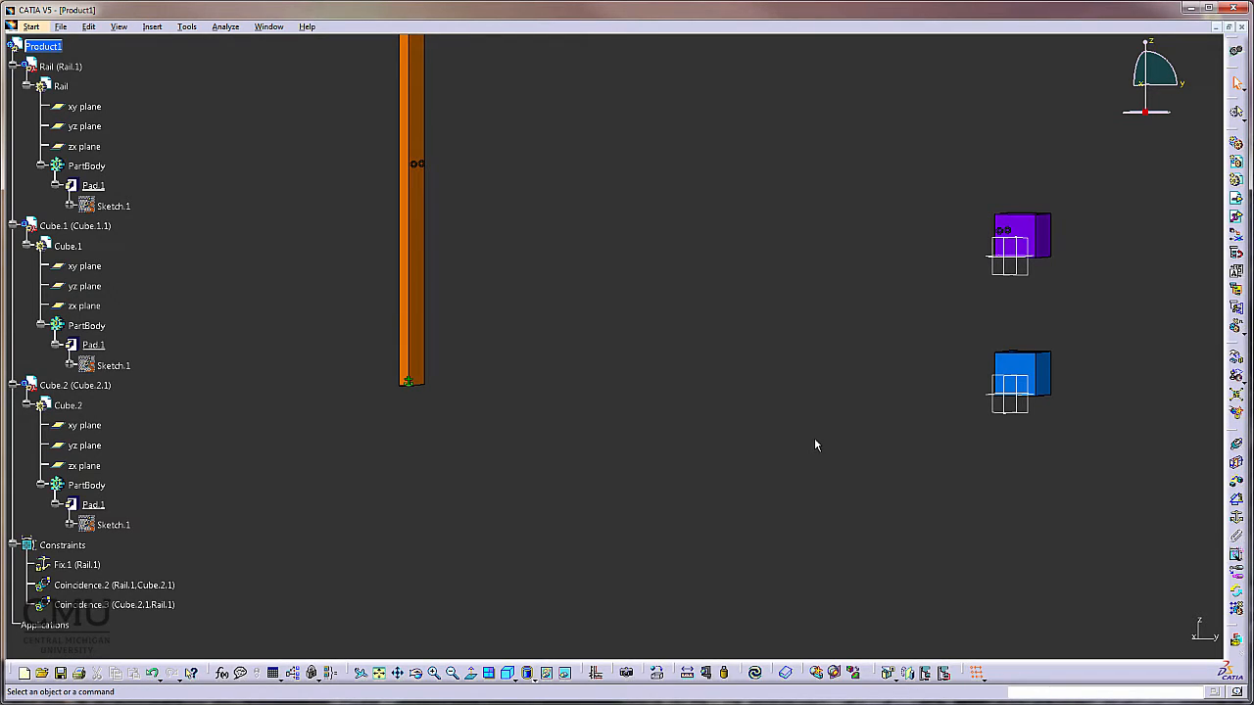
click(754, 673)
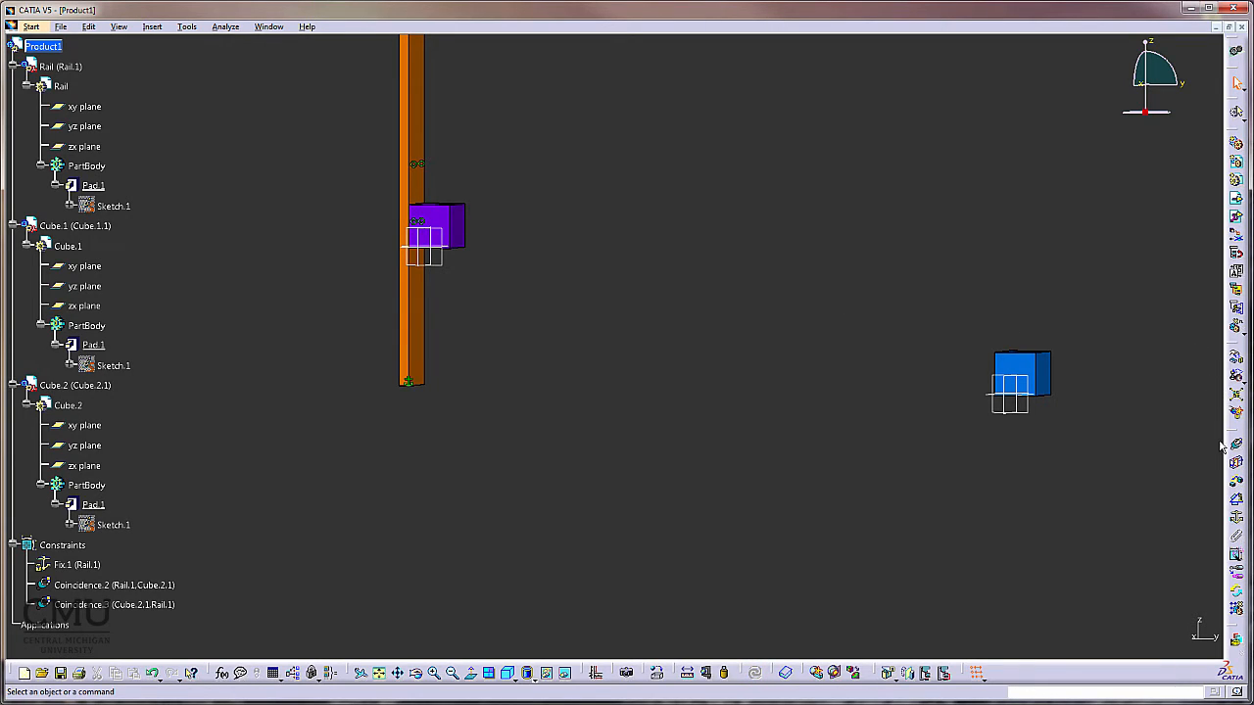
Slide the purple cube up and down the rail's straight leg along Z with Manipulate, leaving it near the lower end.
click(1236, 358)
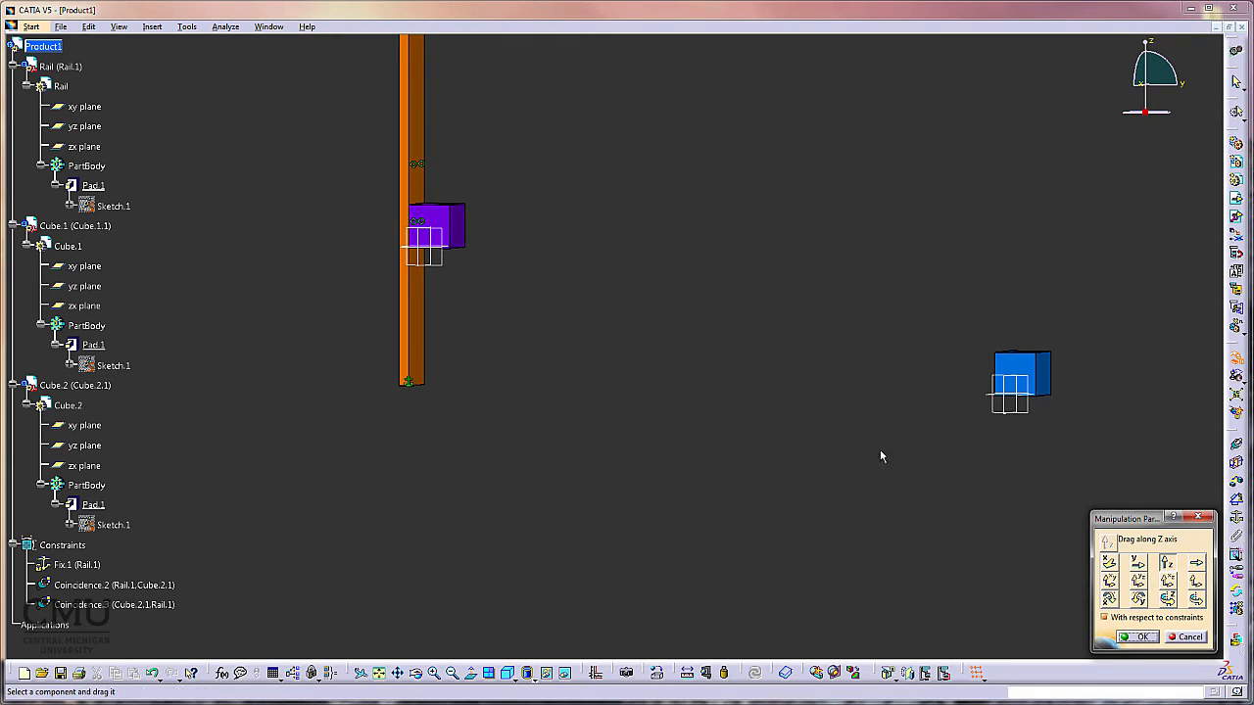
drag(456, 225, 445, 189)
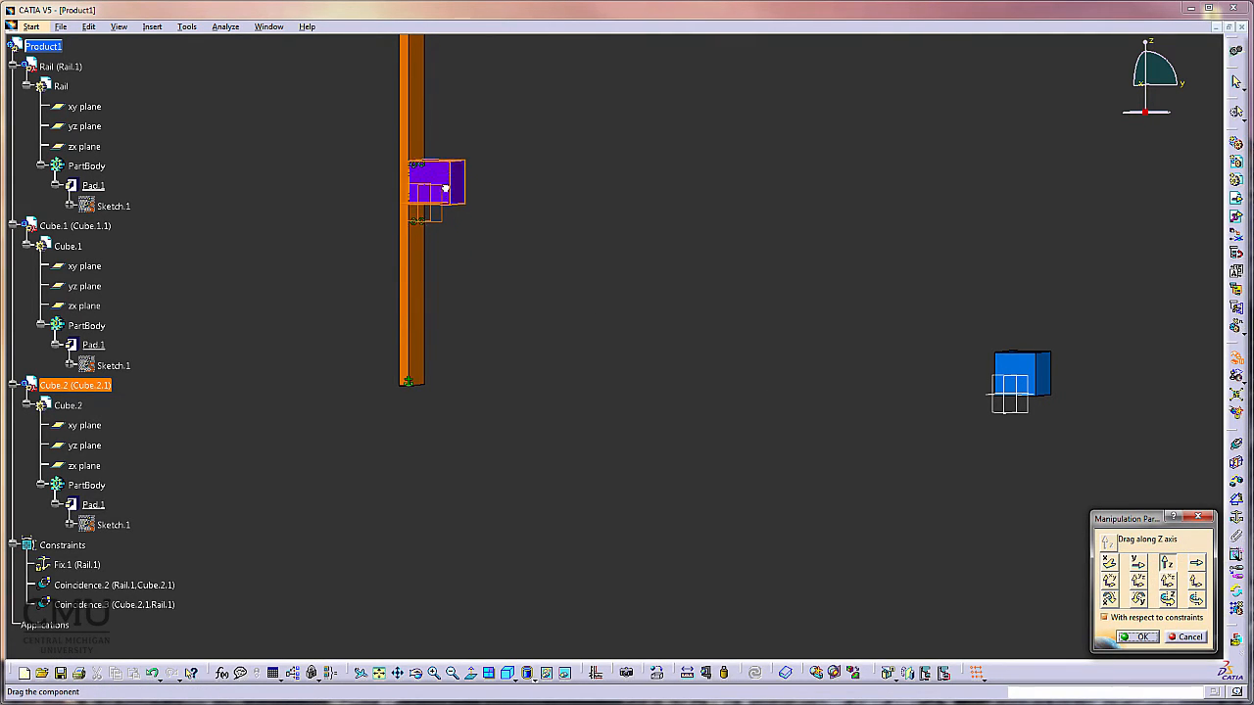
middle_drag(596, 269, 540, 374)
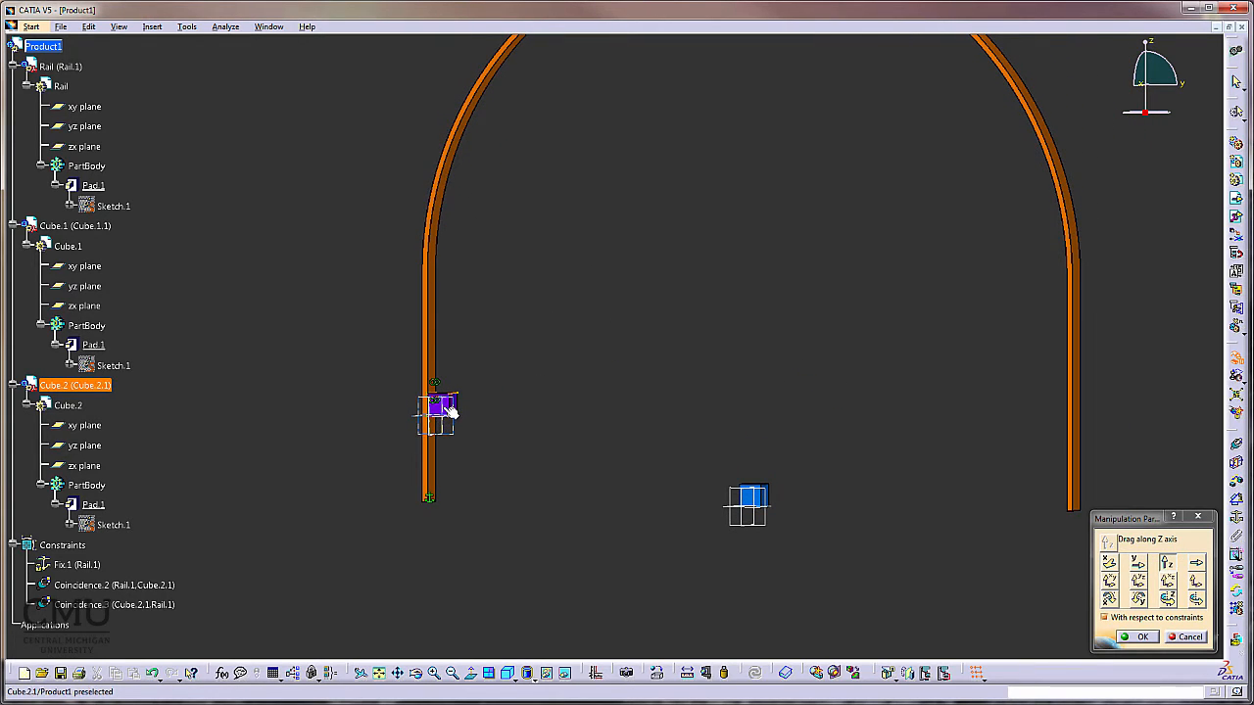
drag(450, 411, 458, 441)
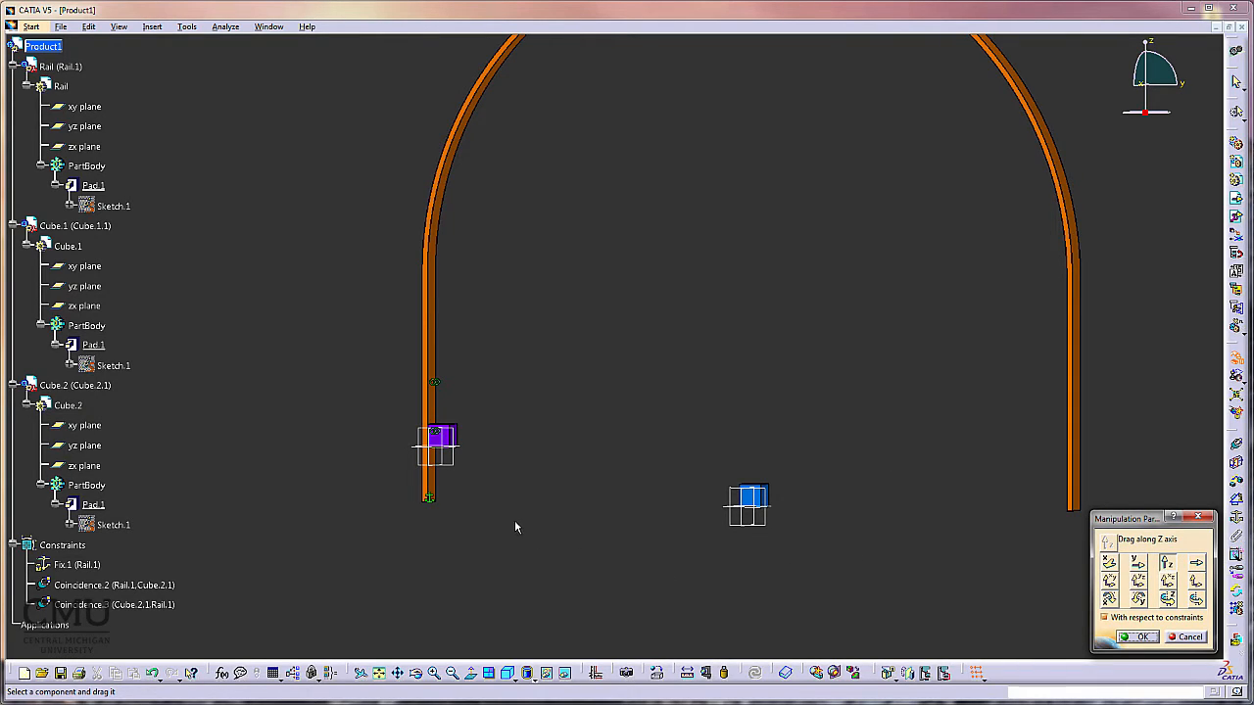
click(518, 495)
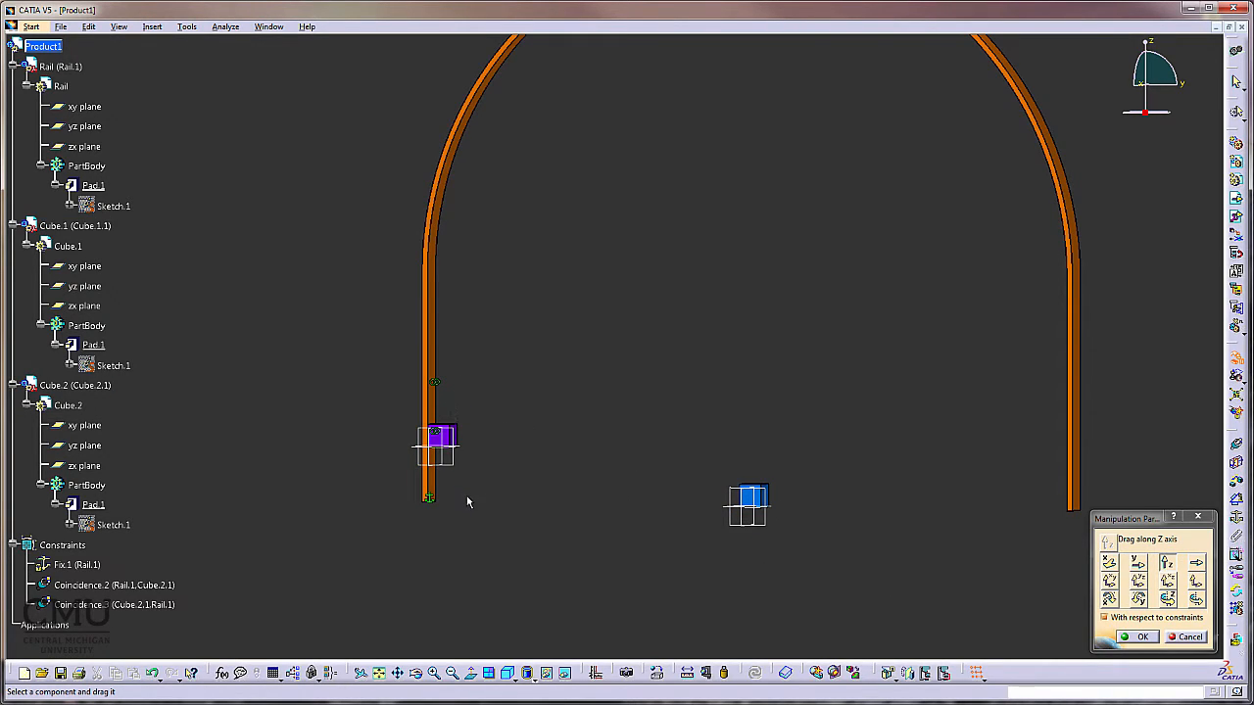
middle_drag(467, 502, 469, 460)
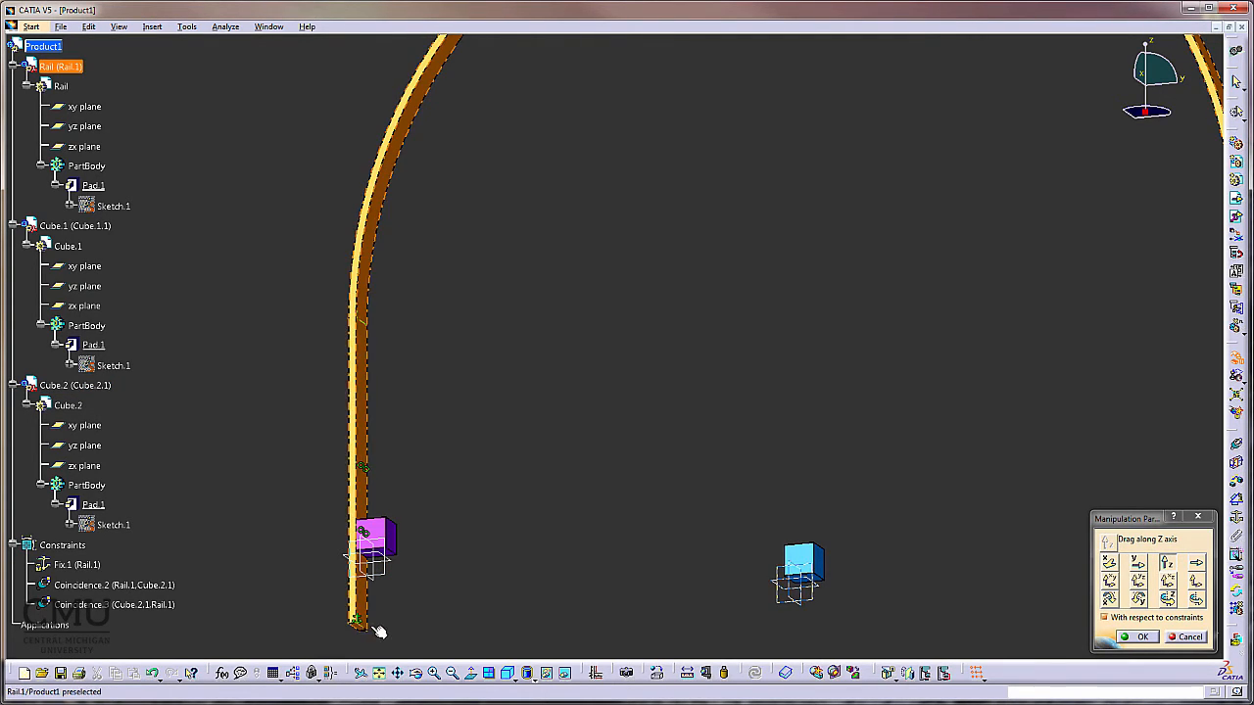
middle_drag(639, 425, 629, 594)
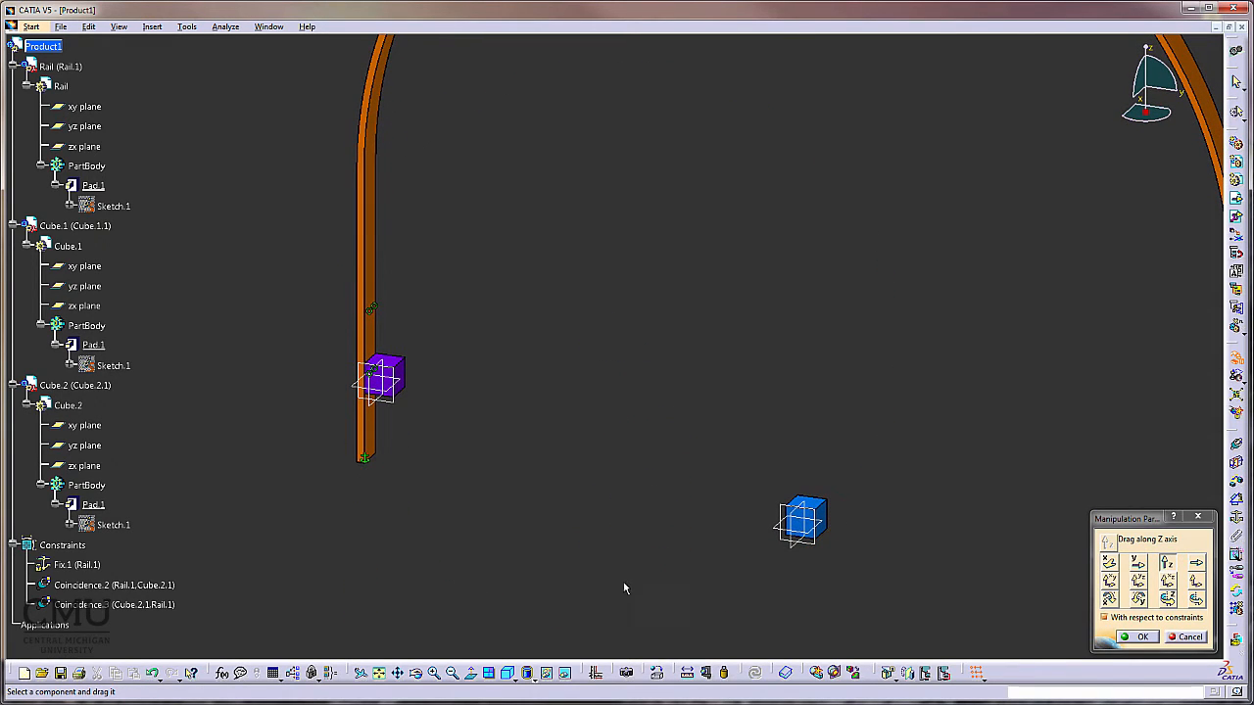
click(616, 467)
click(1145, 638)
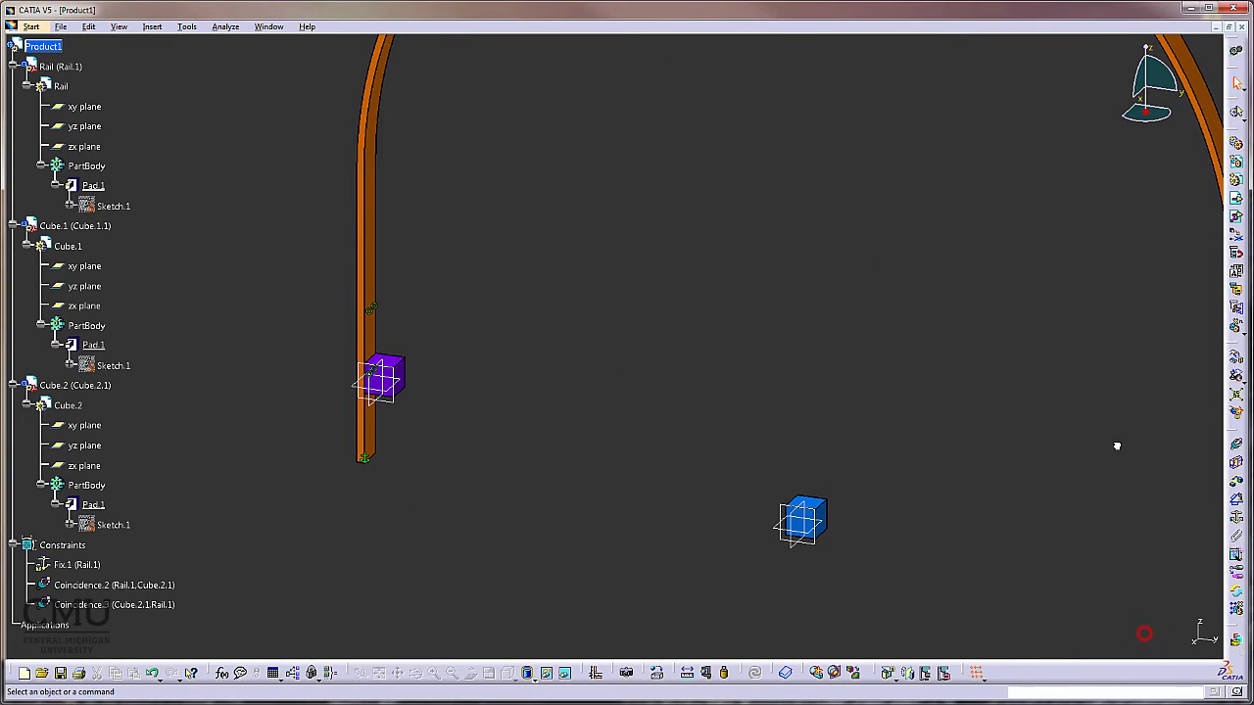
Add a coincidence constraint between the rail leg's inner face and the blue cube's facing side, with Opposite orientation.
click(1236, 445)
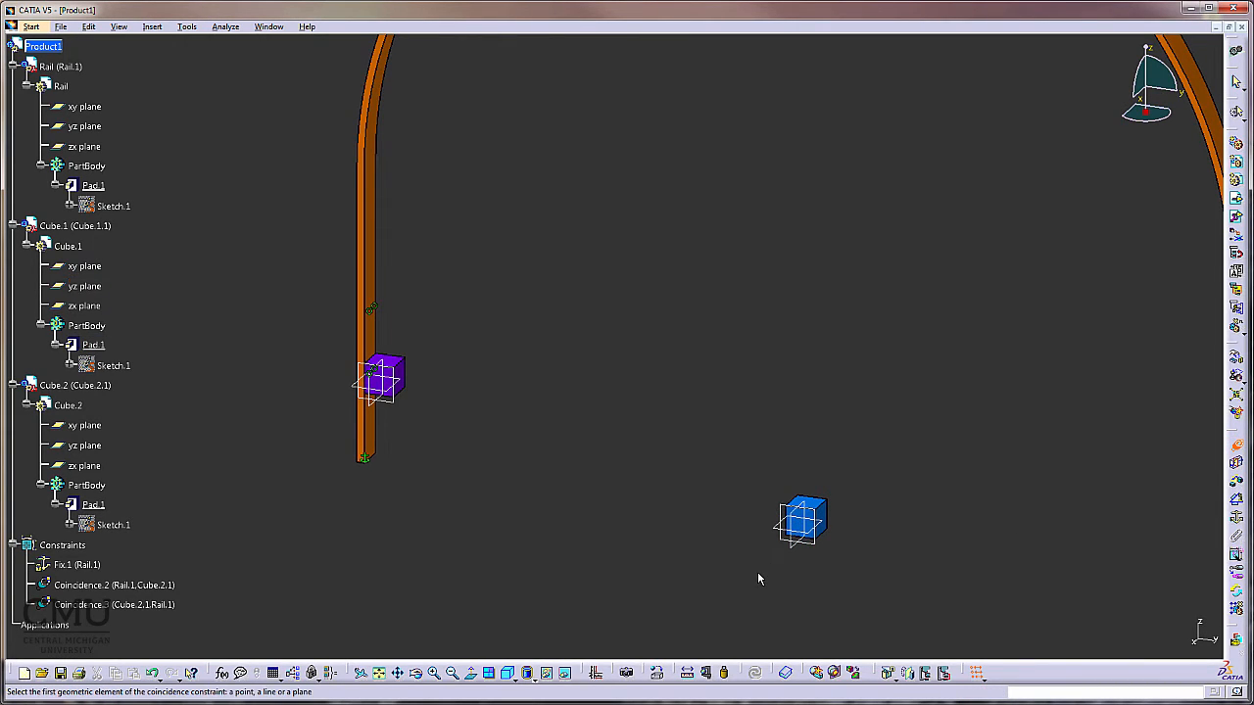
middle_drag(758, 579, 733, 580)
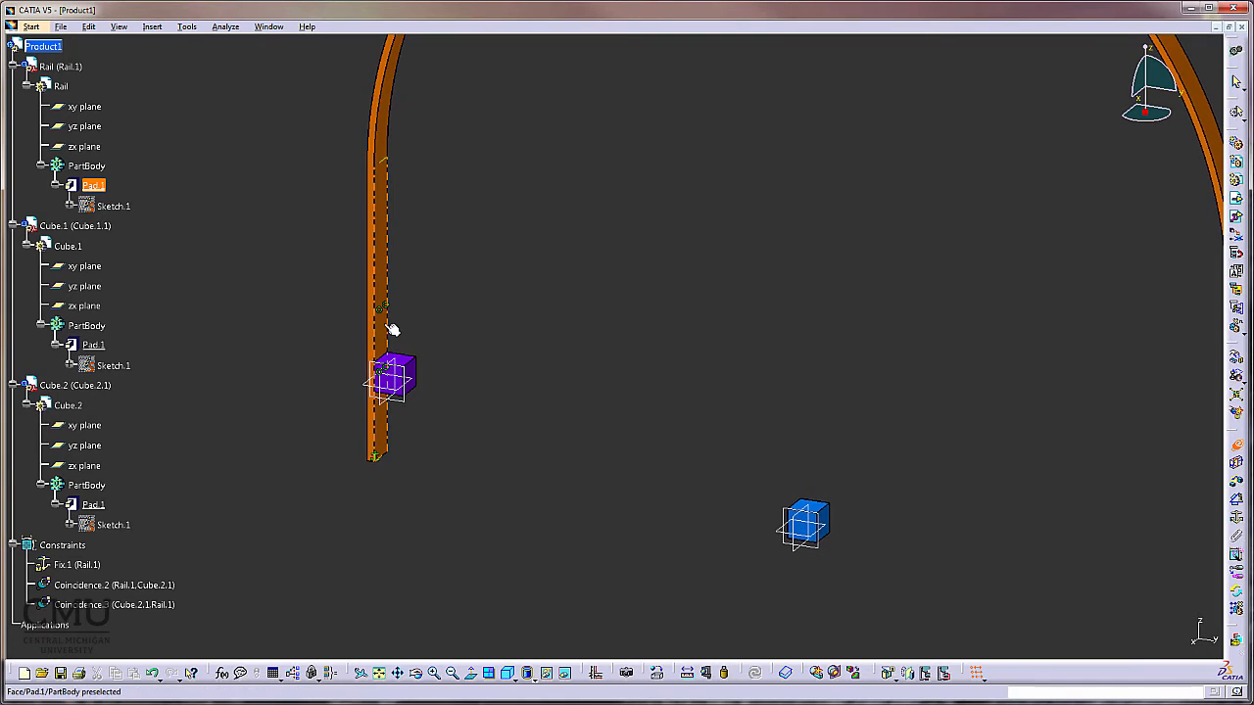
click(384, 327)
middle_drag(453, 378, 745, 537)
click(745, 537)
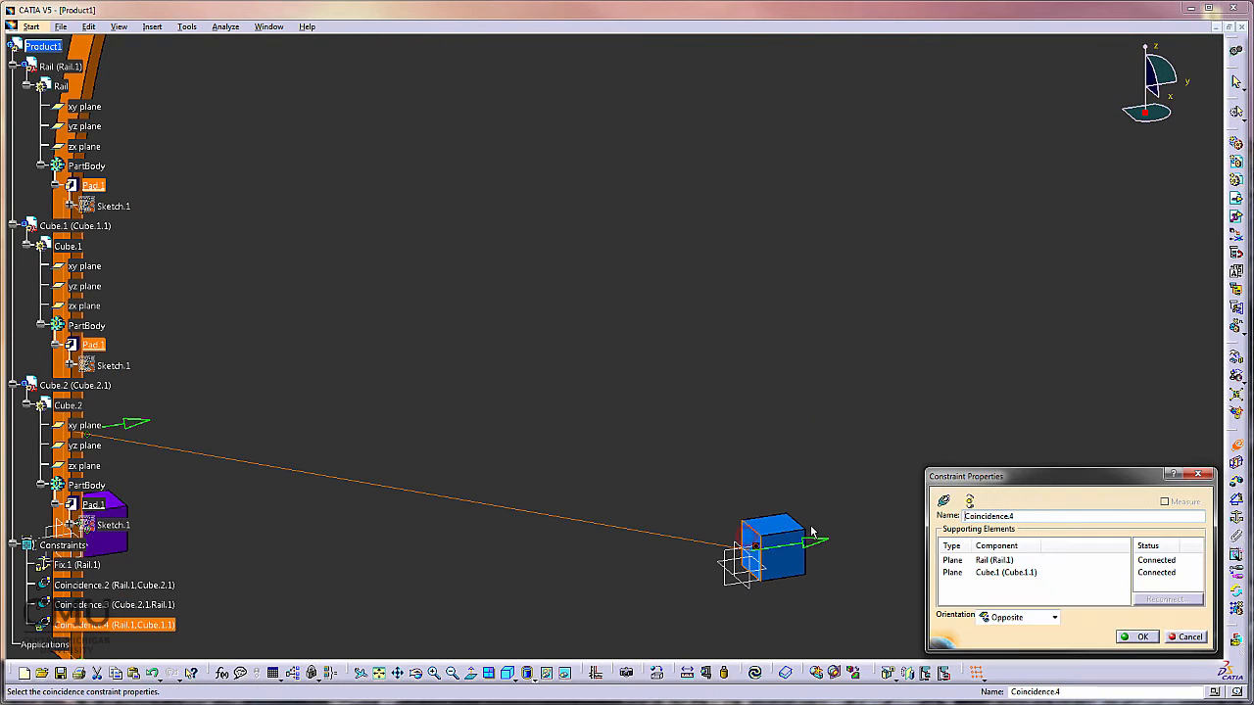
click(1138, 637)
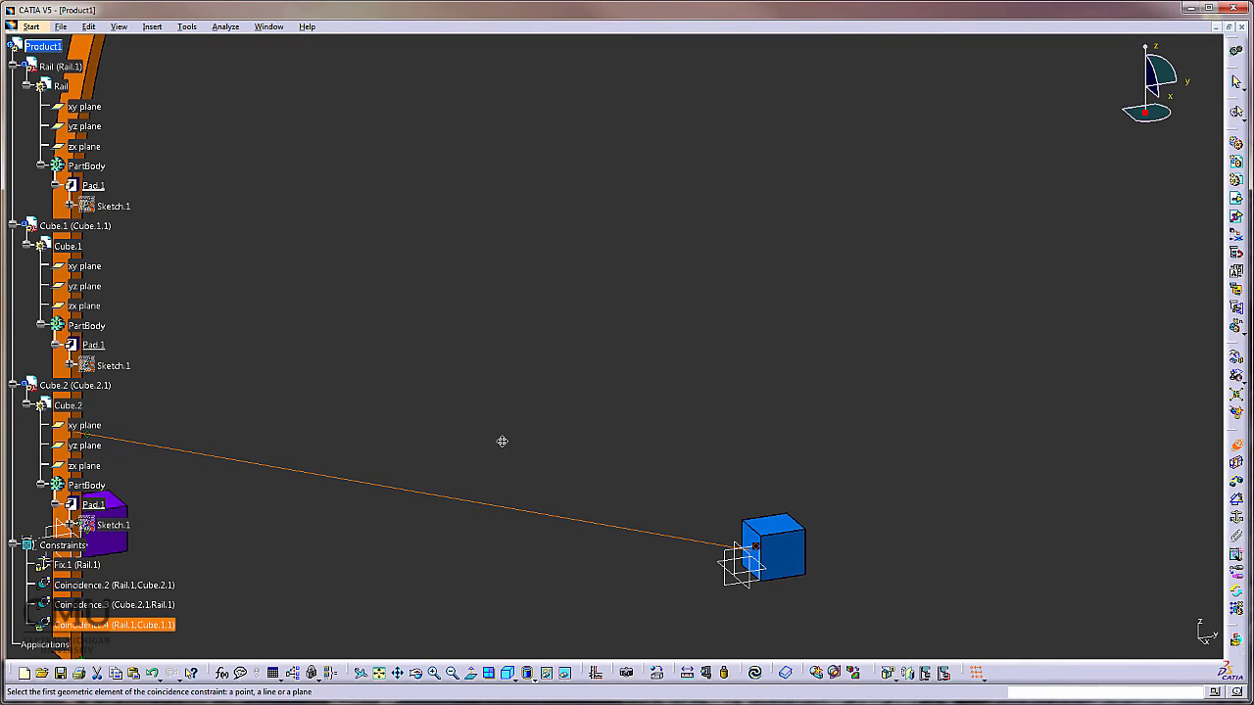
Make the blue cube's front vertical edge coincident with the rail leg's adjacent front edge and update the assembly.
middle_drag(502, 441, 796, 361)
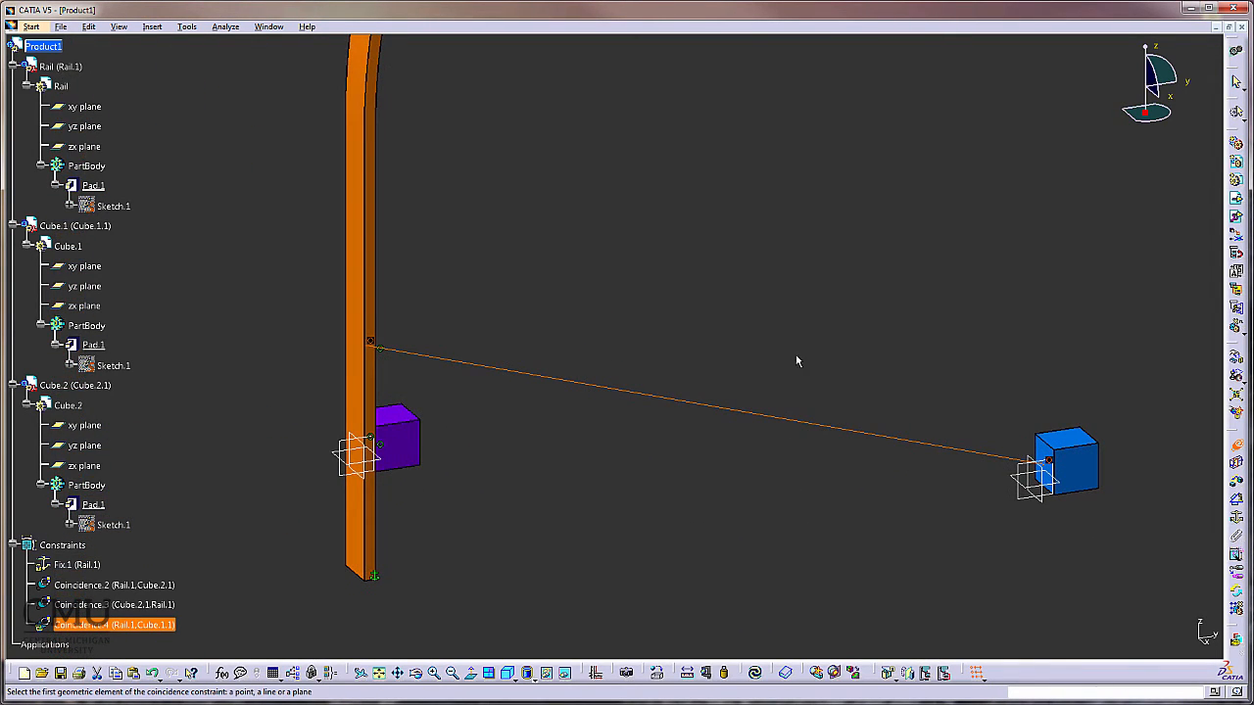
click(1057, 459)
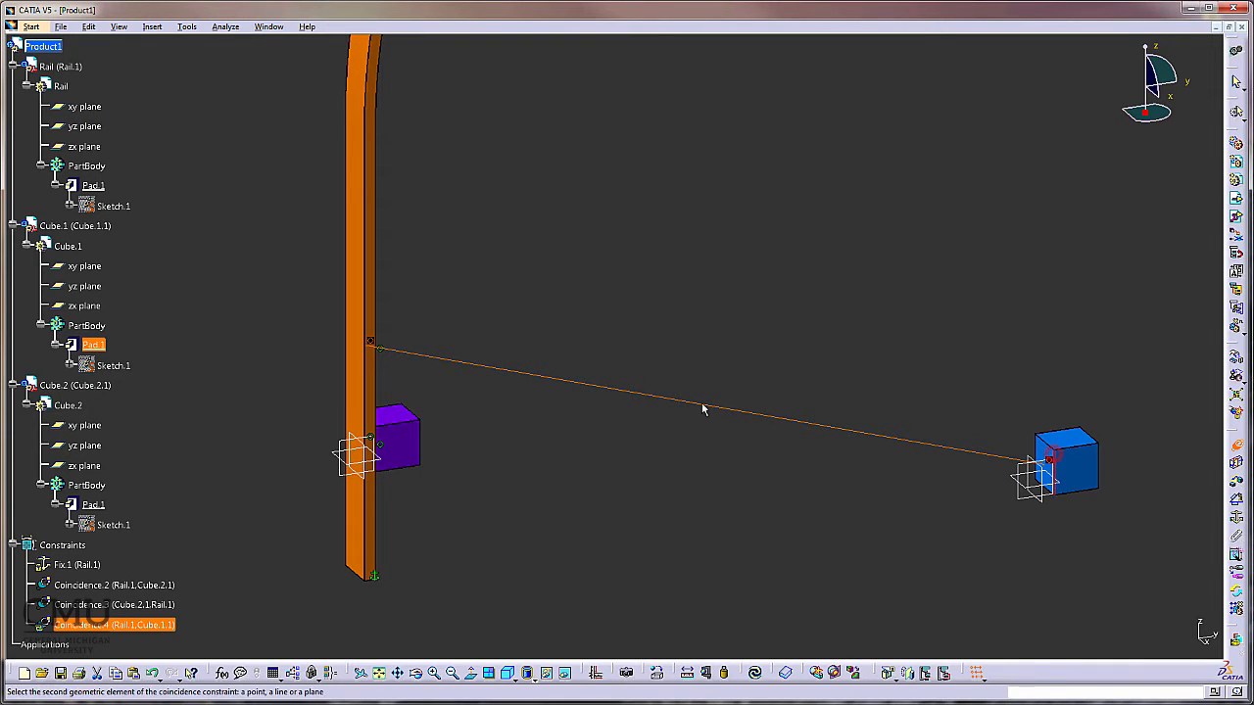
click(377, 321)
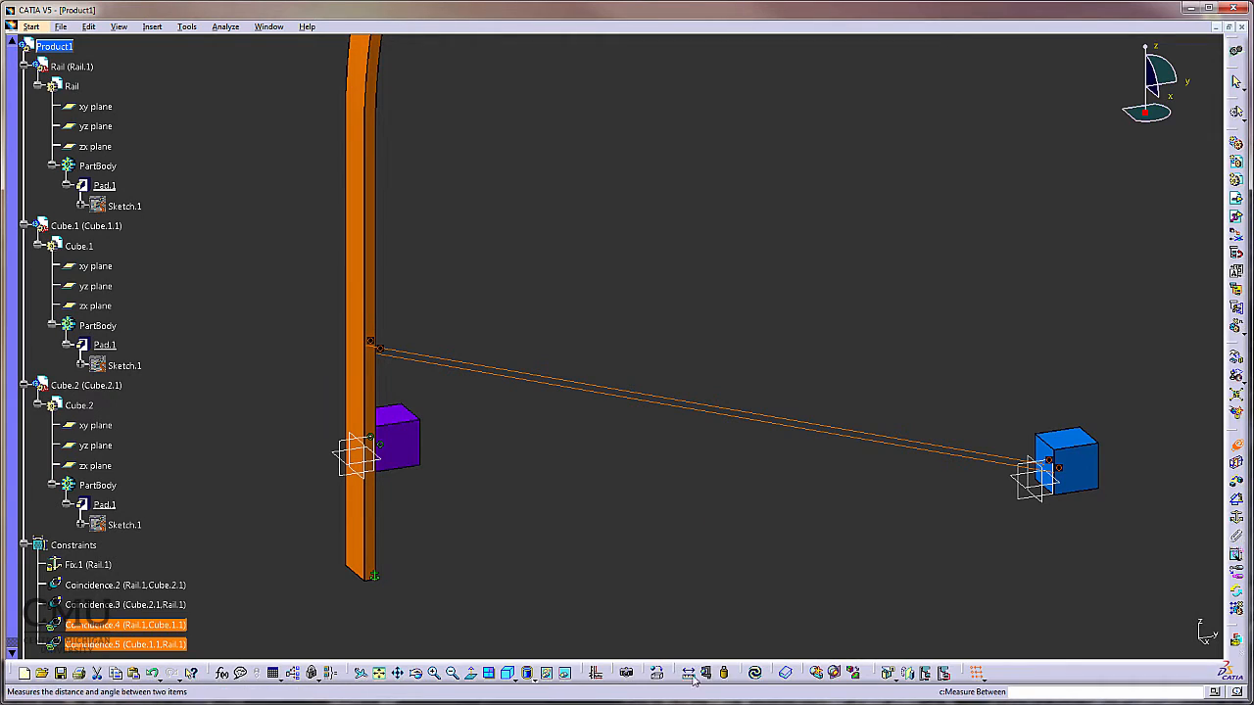
click(754, 672)
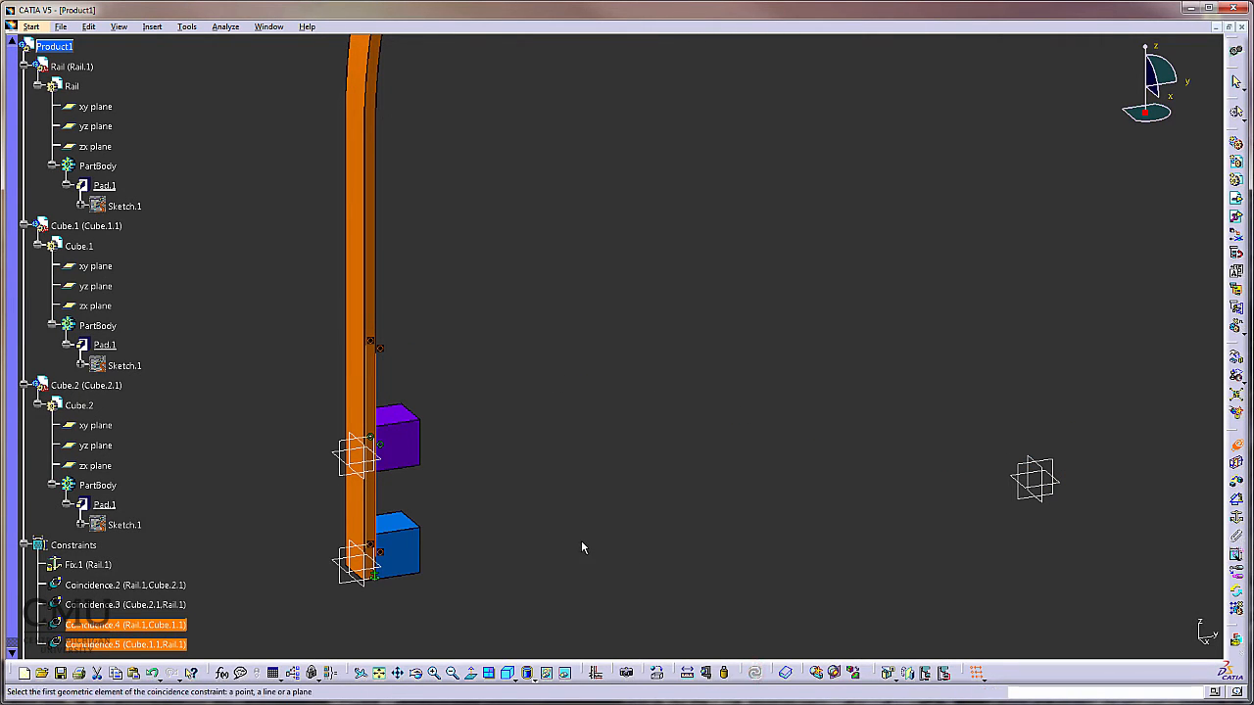
Move the blue cube up the rail leg along Z with Manipulate, respecting constraints, and leave it just above the purple cube.
middle_drag(658, 547, 538, 540)
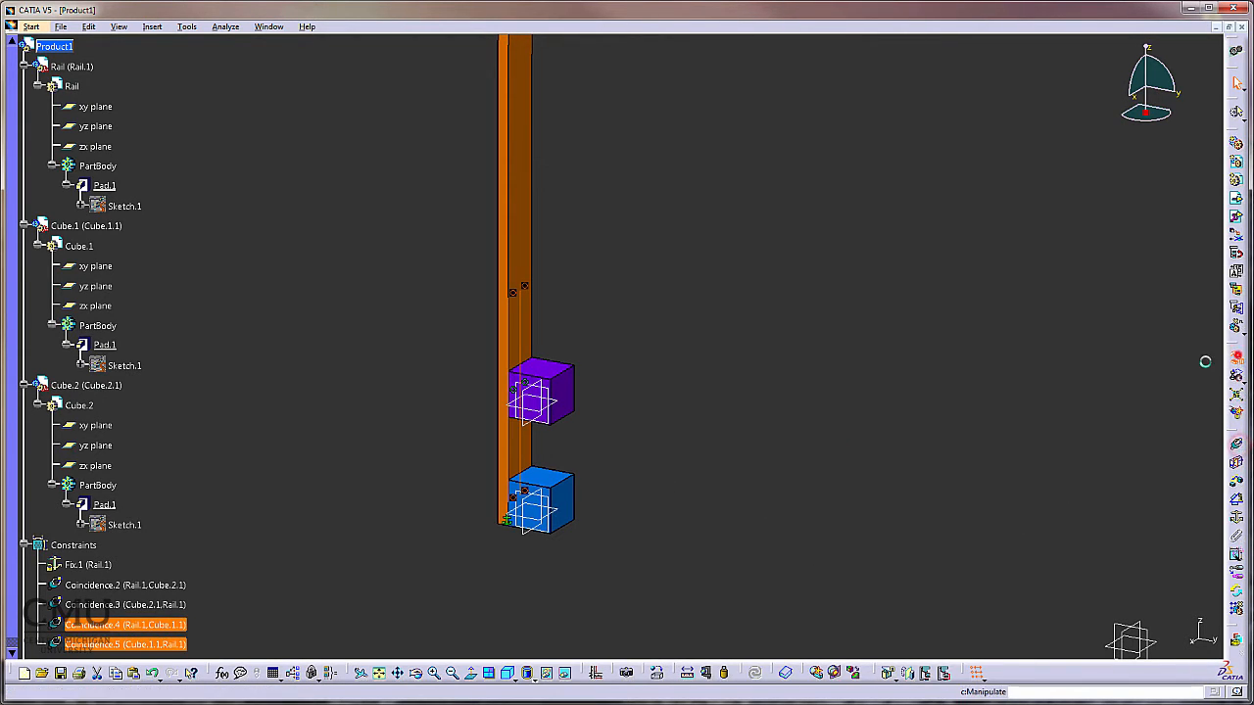
click(1236, 446)
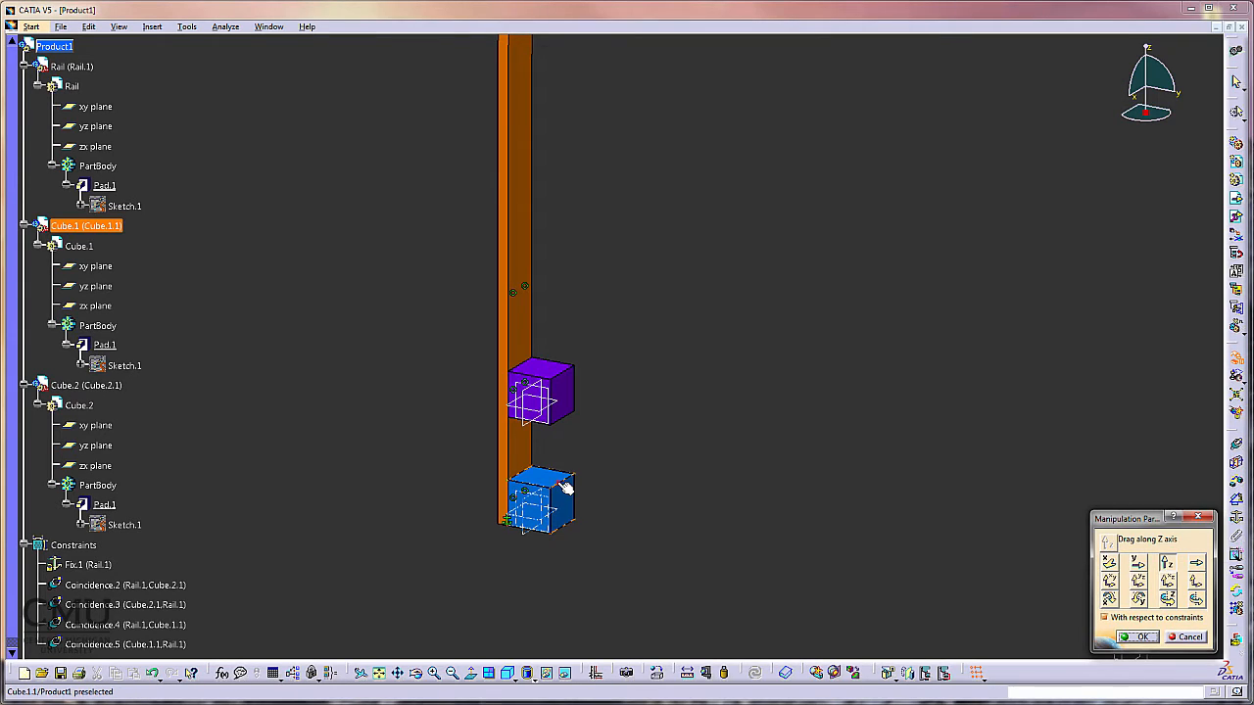
drag(566, 487, 552, 325)
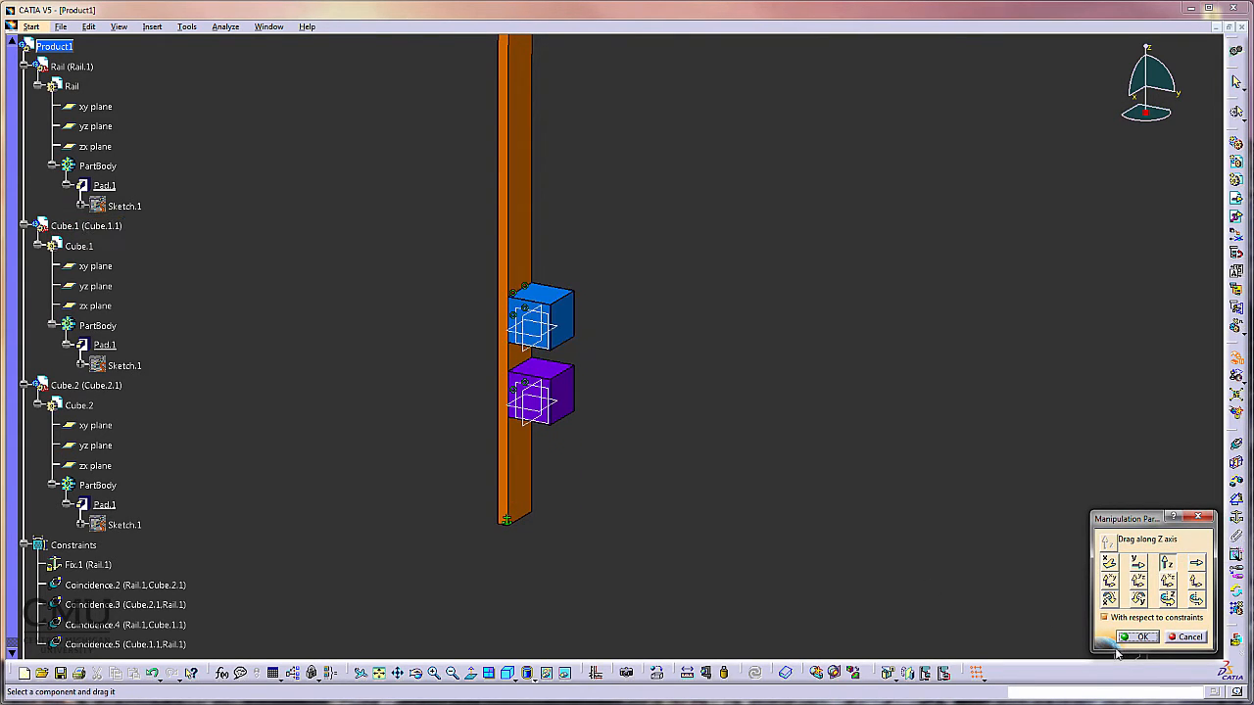
click(1138, 638)
Make the blue cube's bottom outer edge coincident with the purple cube's matching top edge and update so the cubes stack.
middle_drag(648, 542, 647, 512)
middle_drag(686, 327, 725, 607)
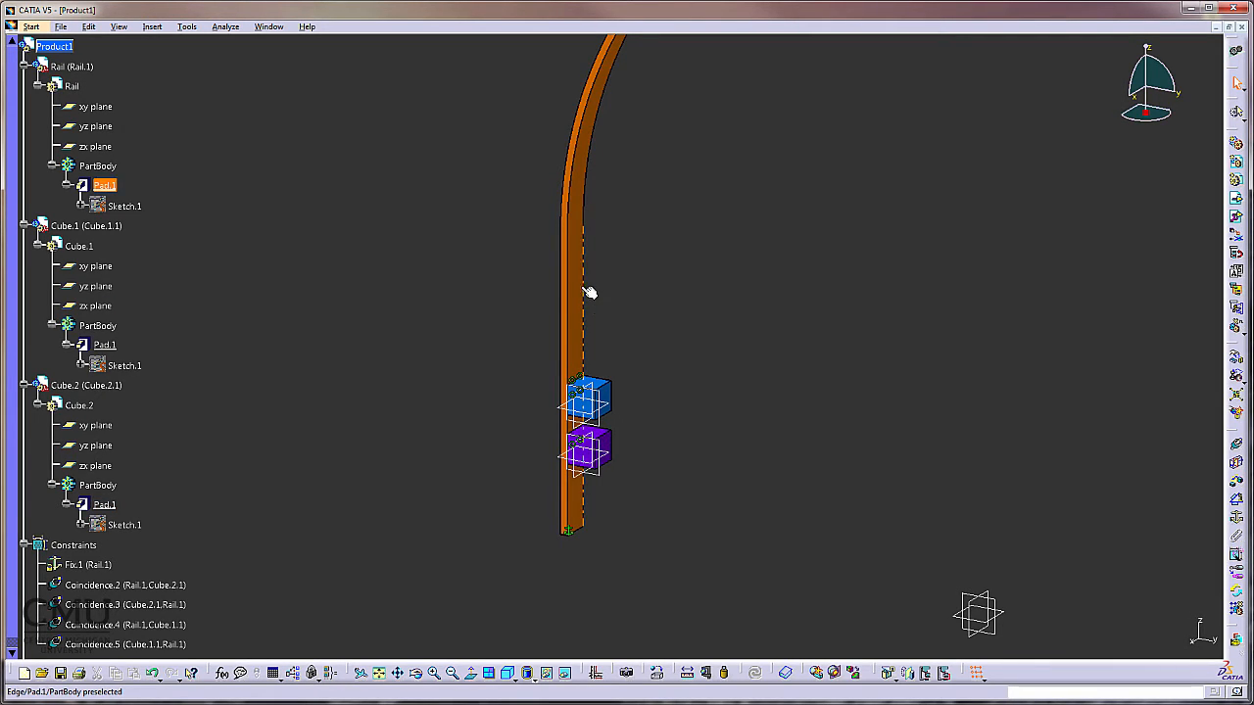
middle_drag(659, 466, 656, 406)
middle_drag(618, 512, 545, 477)
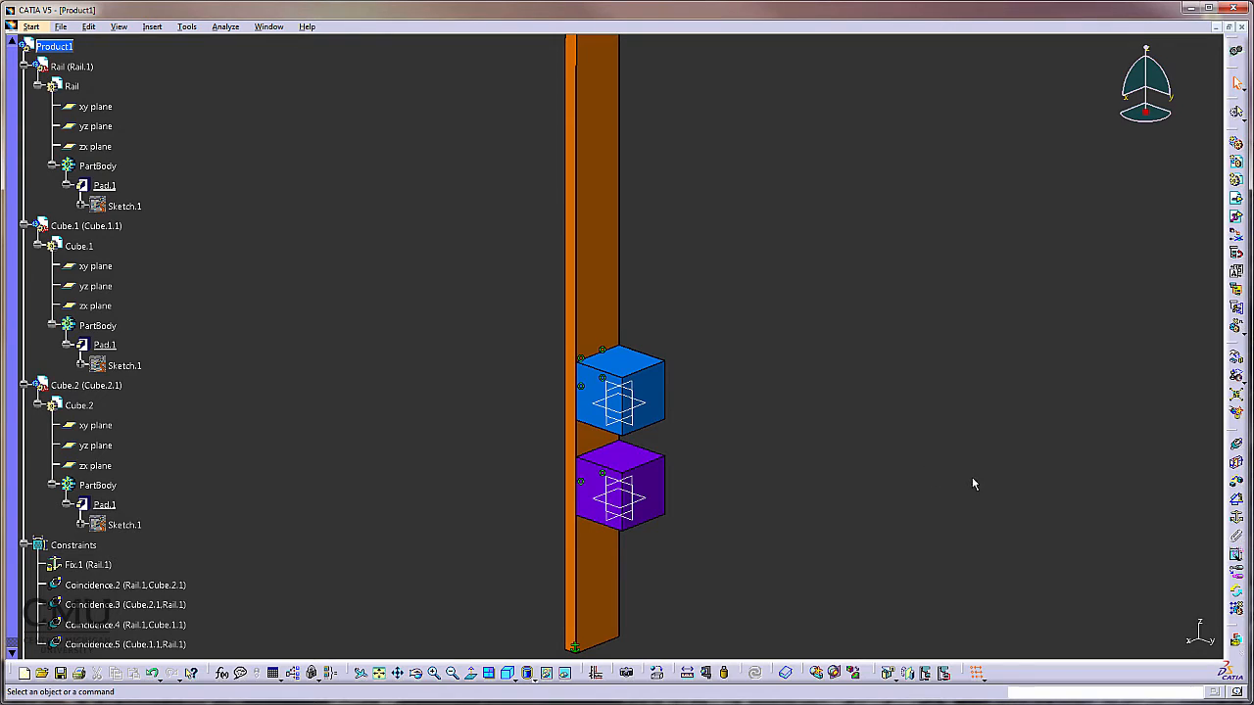
click(1236, 443)
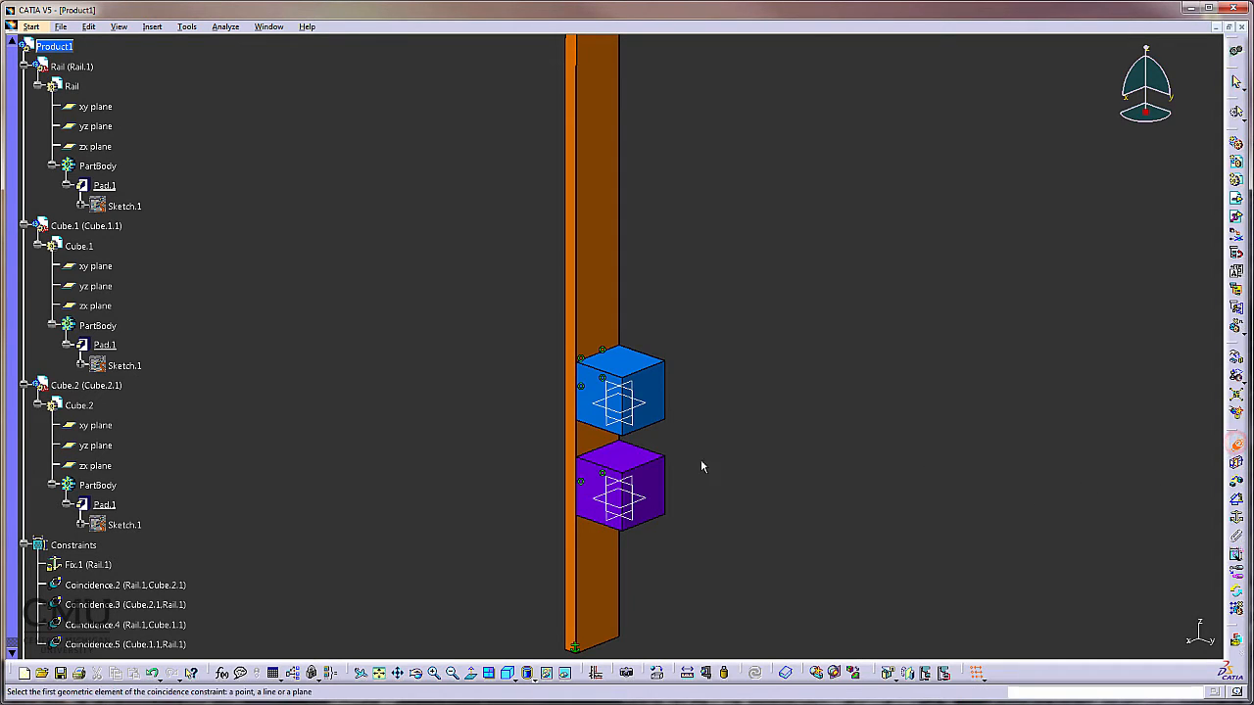
click(661, 429)
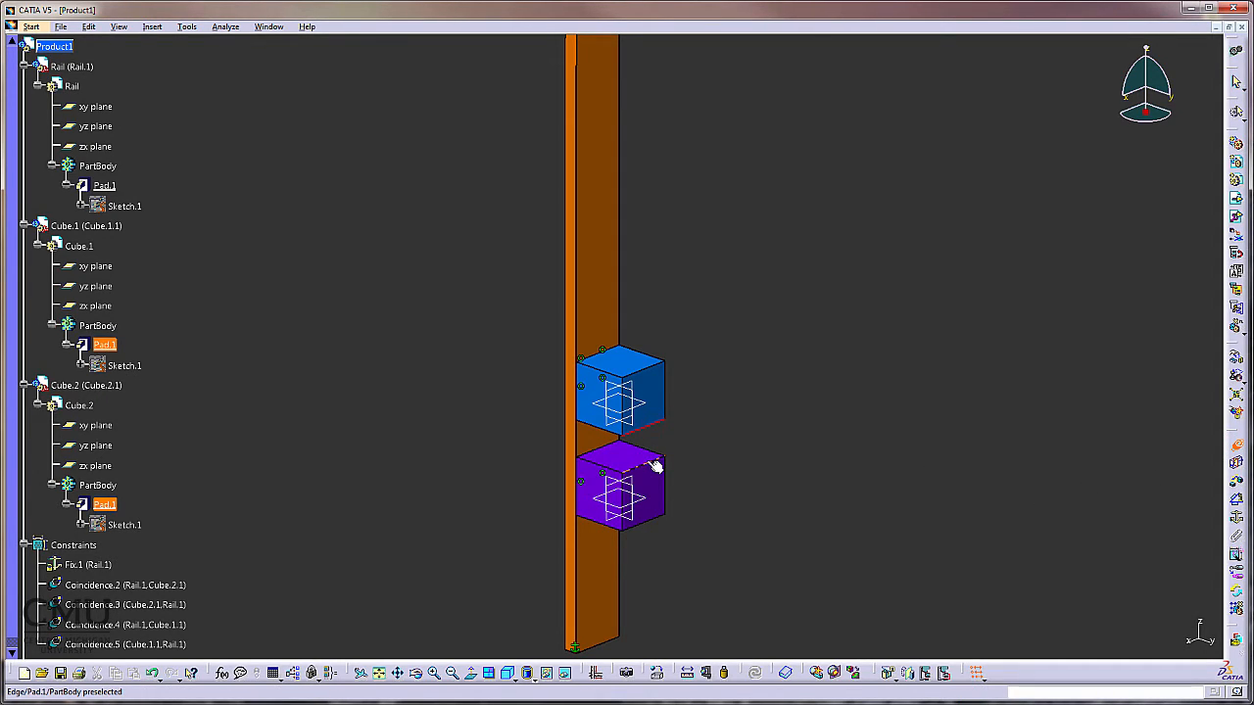
click(650, 464)
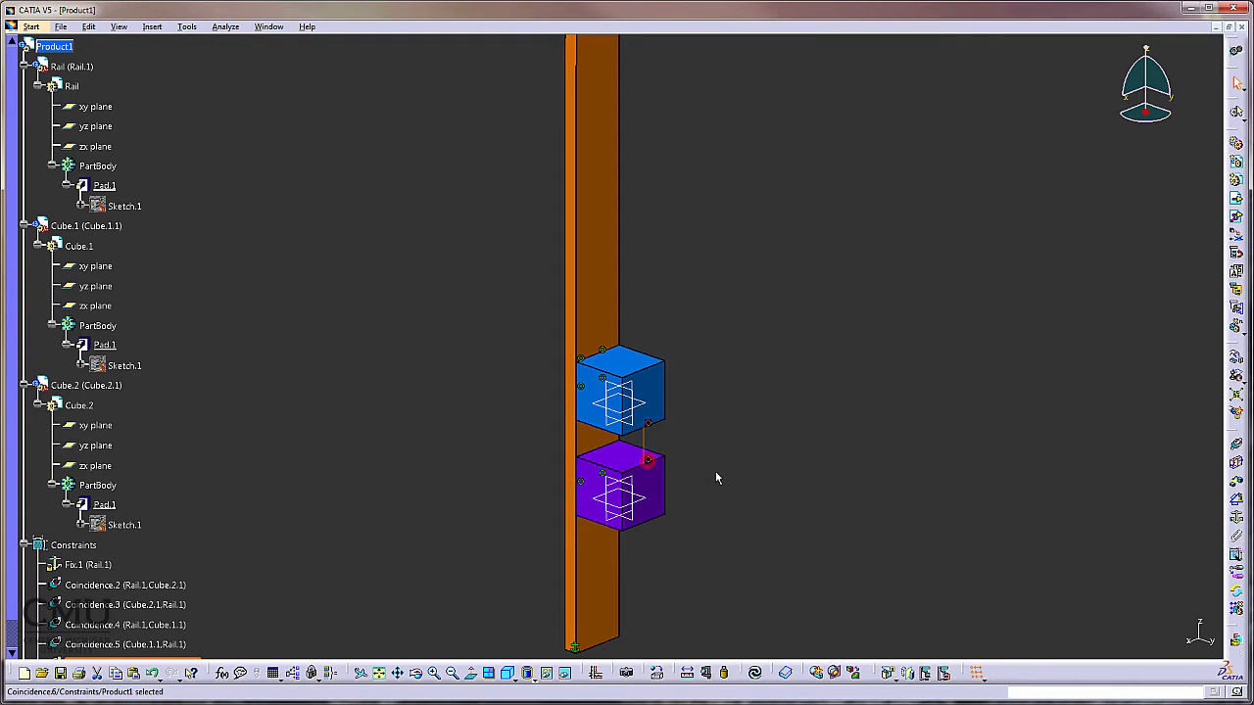
click(898, 492)
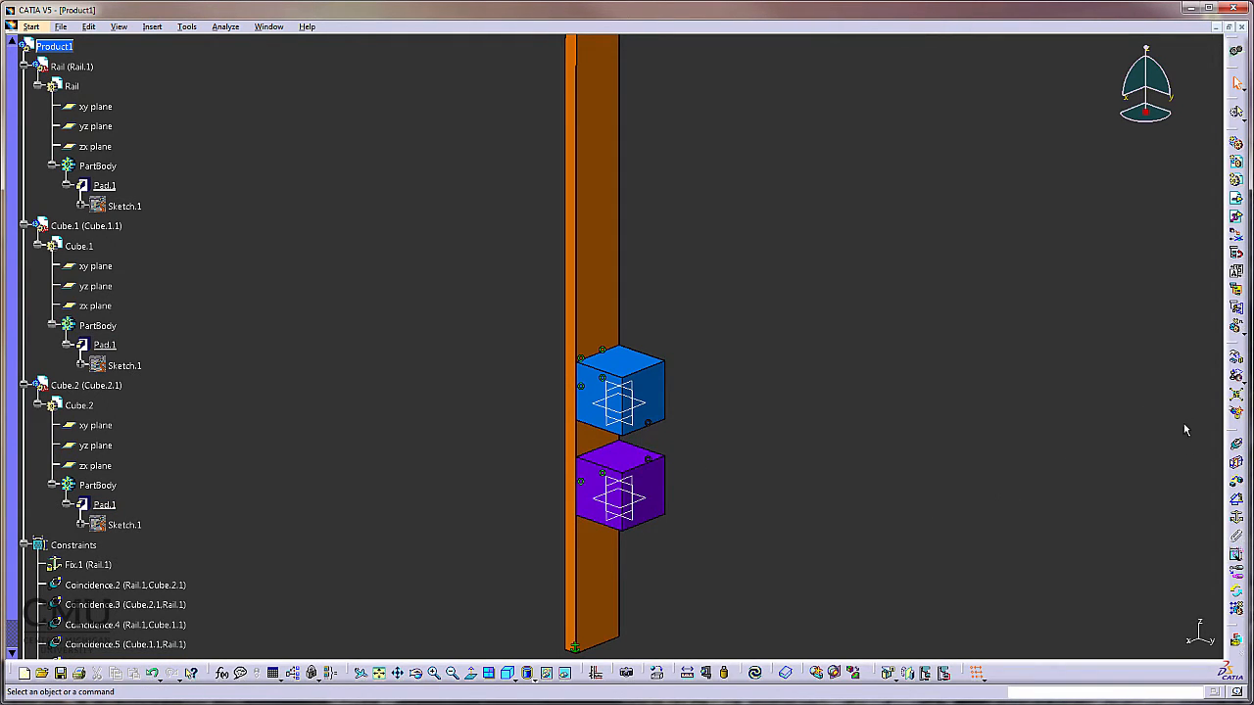
click(754, 672)
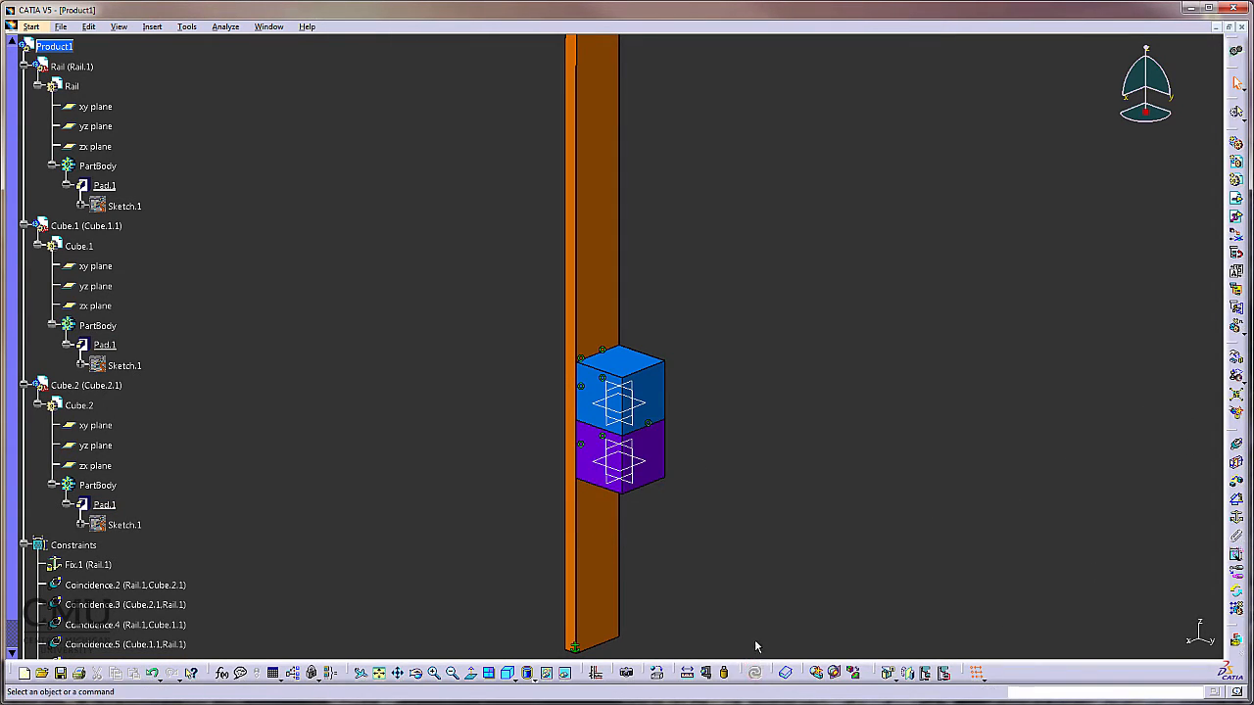
Slide the stacked cubes up and down the rail leg along Z with Manipulate, leaving them near its lower end.
click(1236, 359)
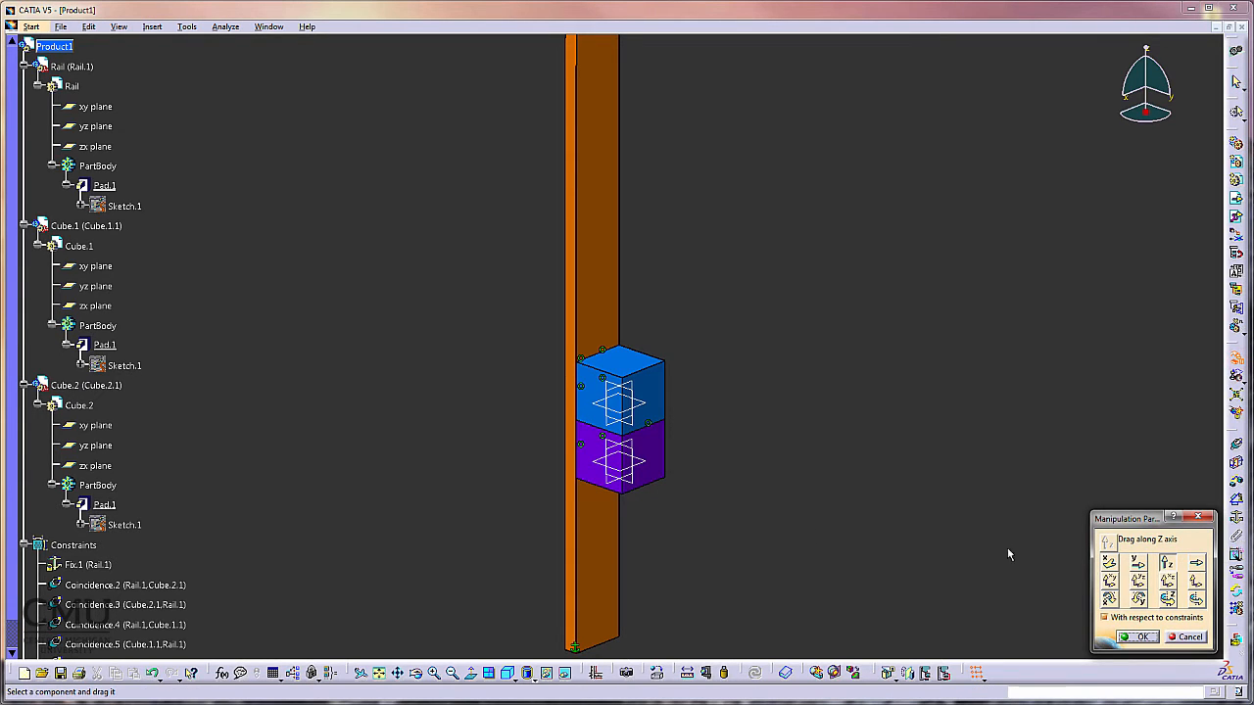
drag(666, 380, 638, 329)
middle_drag(684, 271, 686, 412)
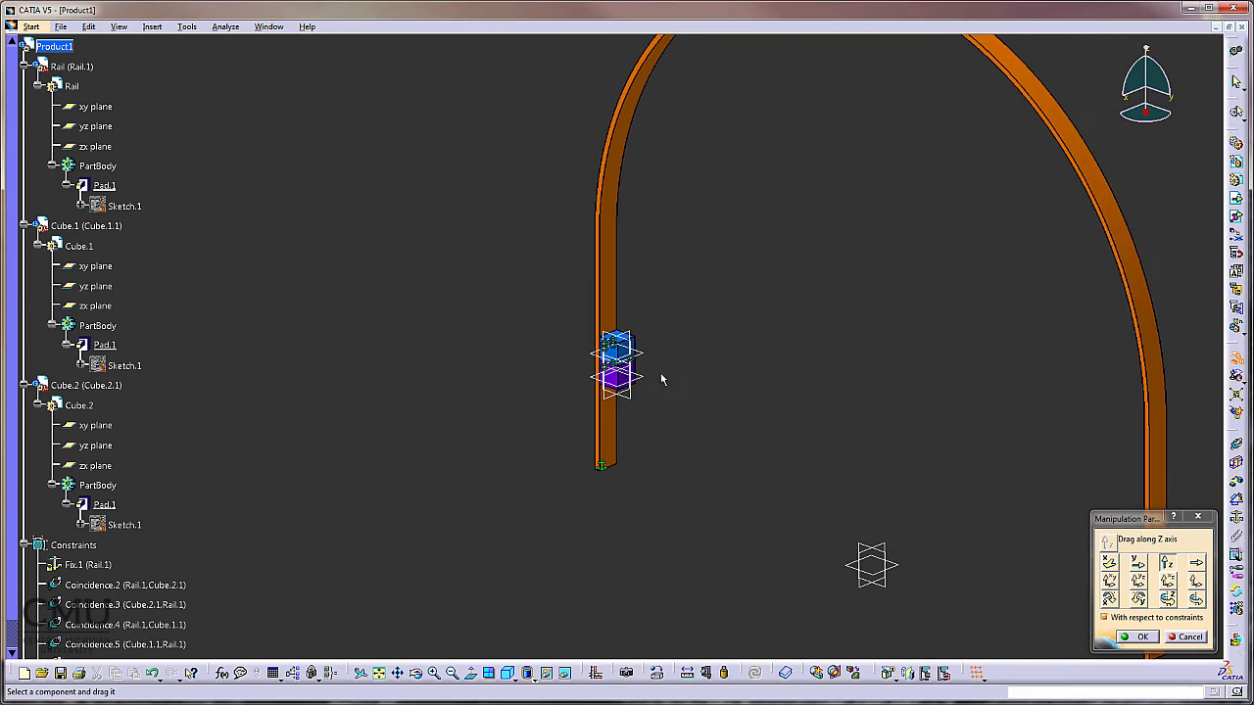
drag(635, 353, 633, 411)
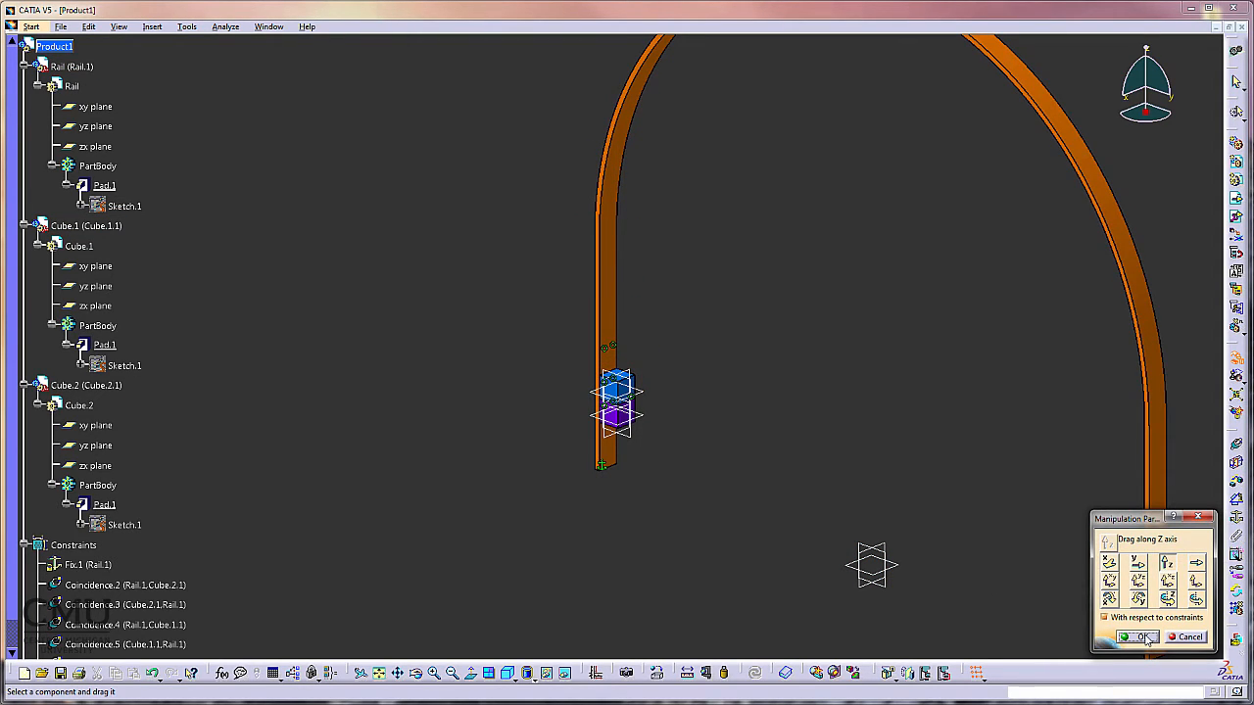
click(1146, 639)
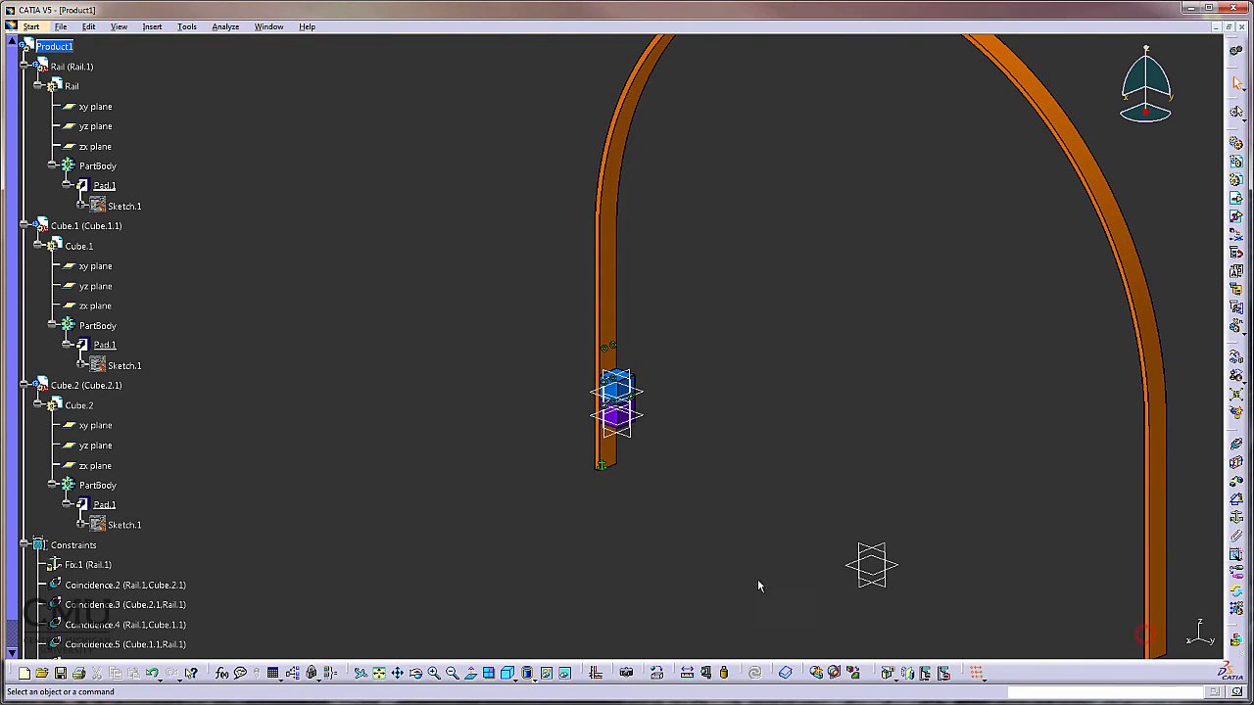
Make the purple cube's bottom face coincident with the rail leg's bottom end face, with Same orientation, and update the assembly.
middle_drag(658, 555, 650, 477)
middle_drag(702, 588, 672, 396)
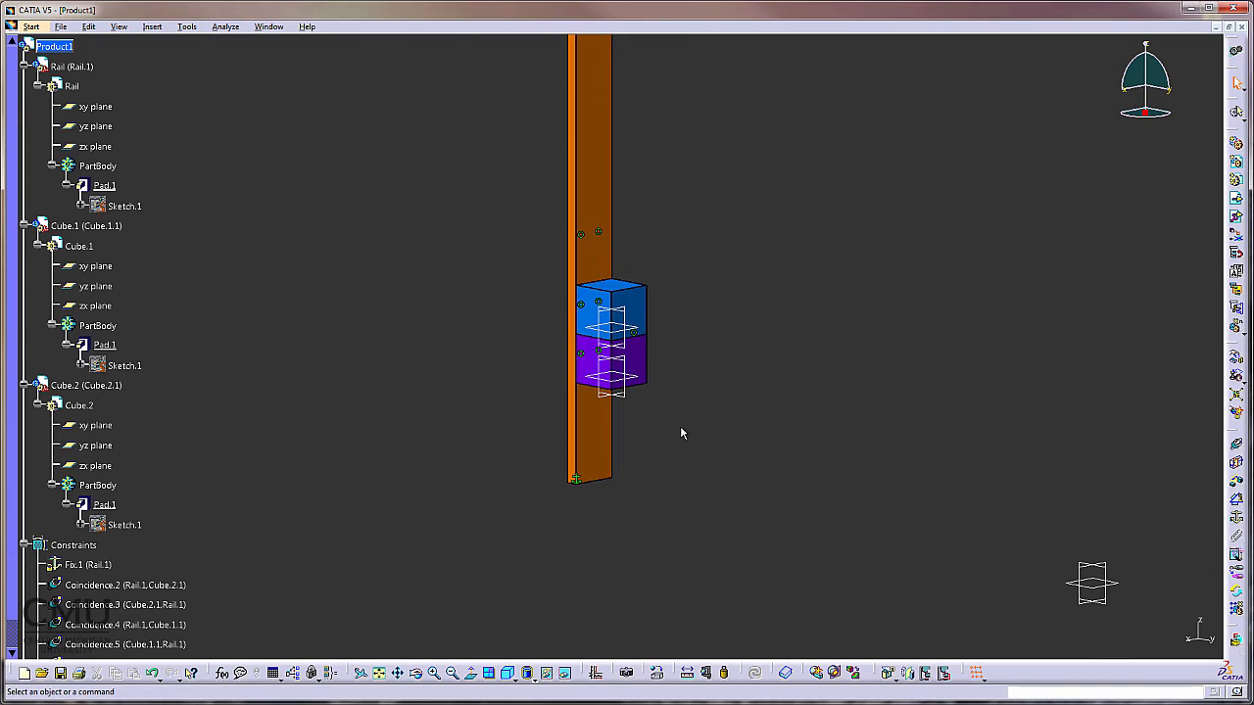
middle_drag(670, 458, 658, 345)
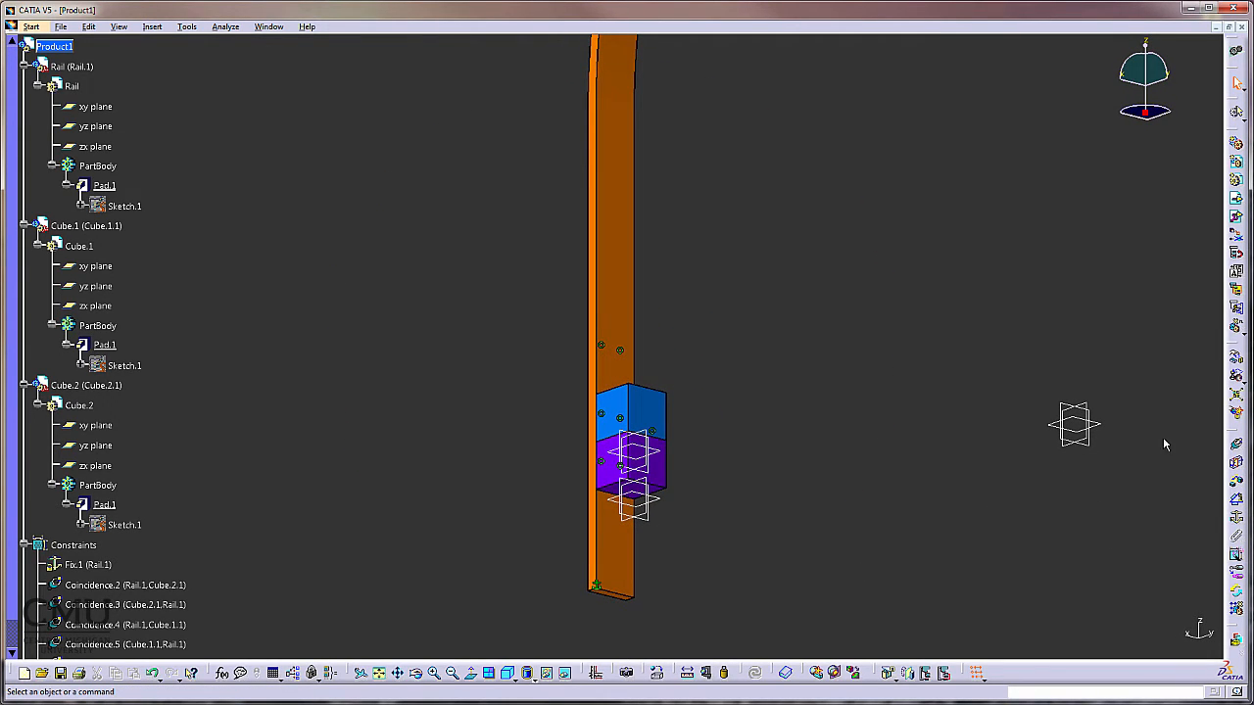
click(1236, 443)
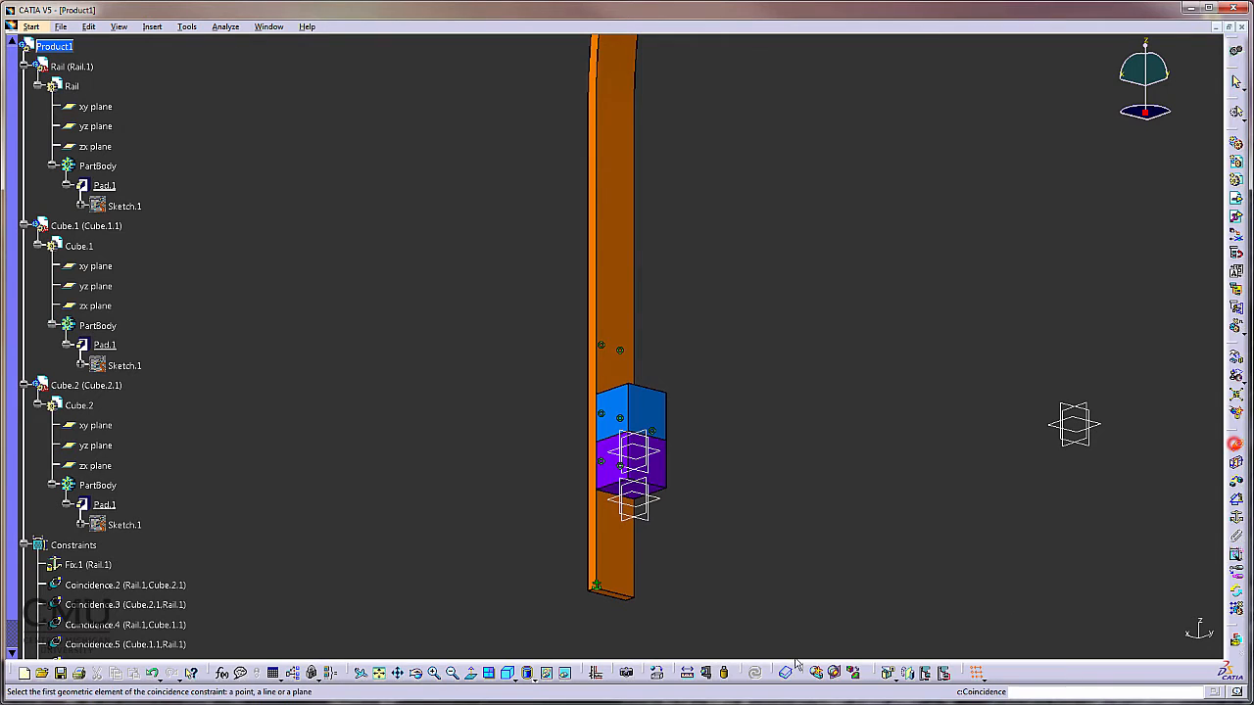
click(616, 498)
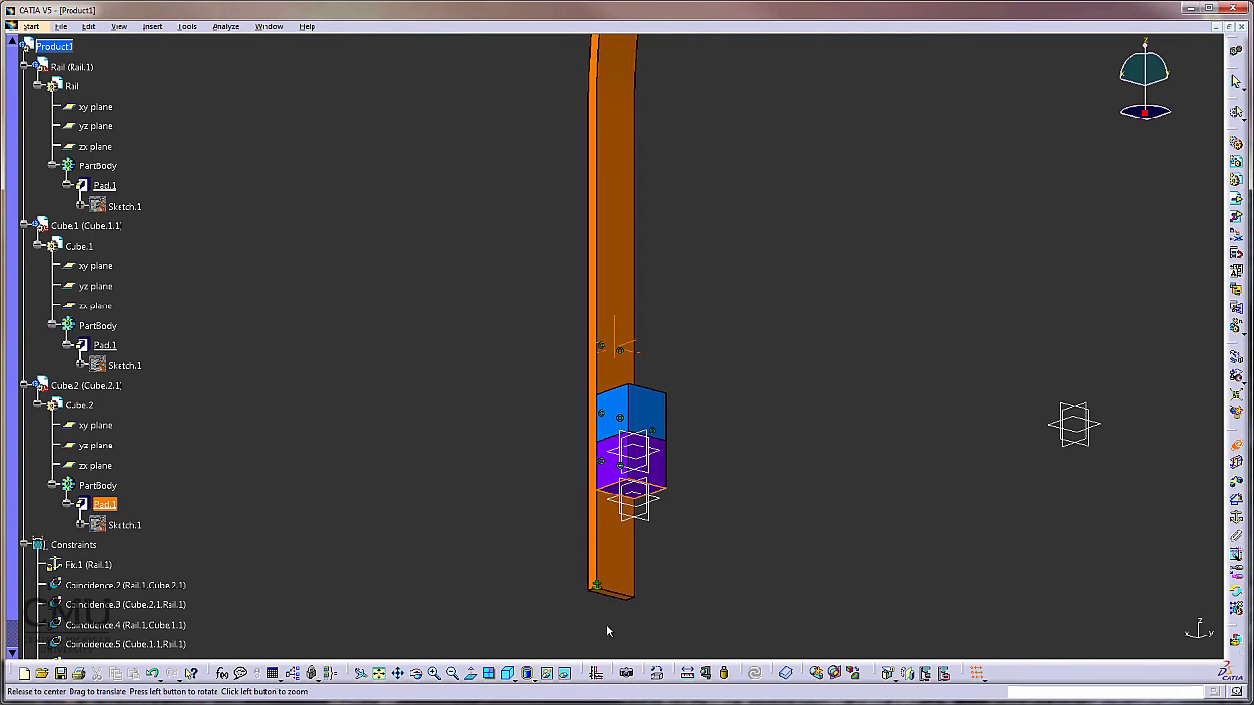
middle_drag(608, 629, 523, 421)
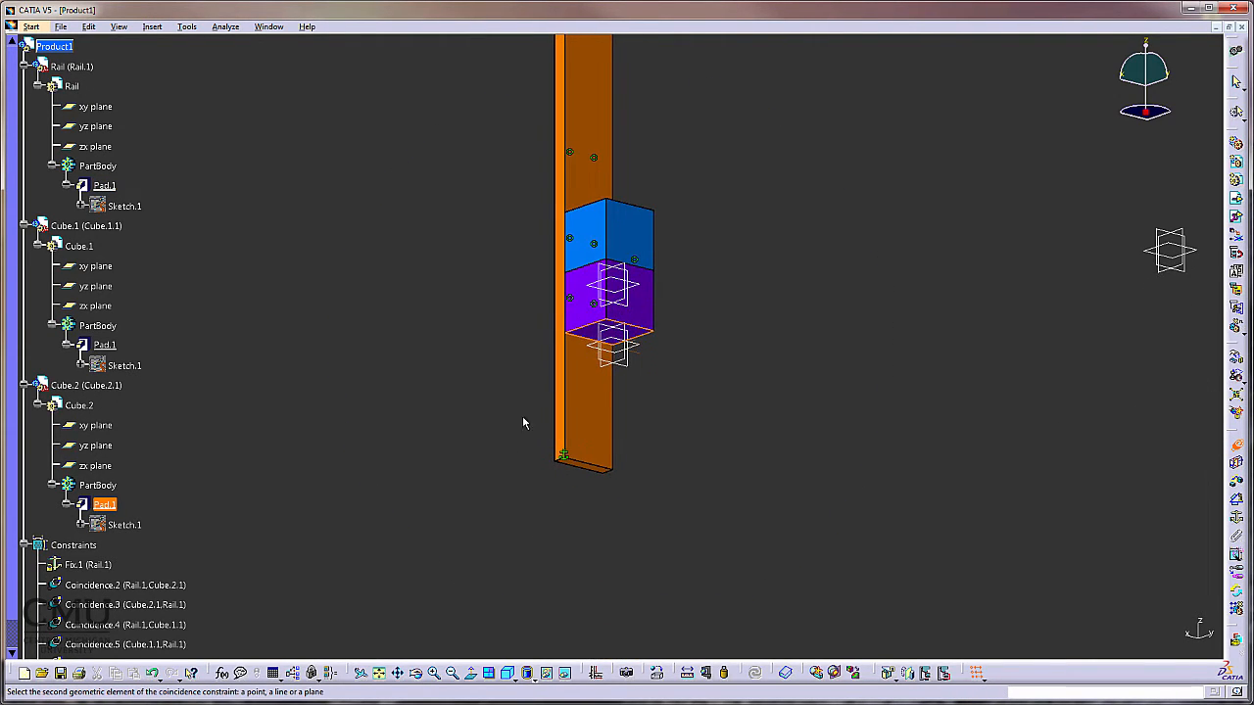
click(591, 469)
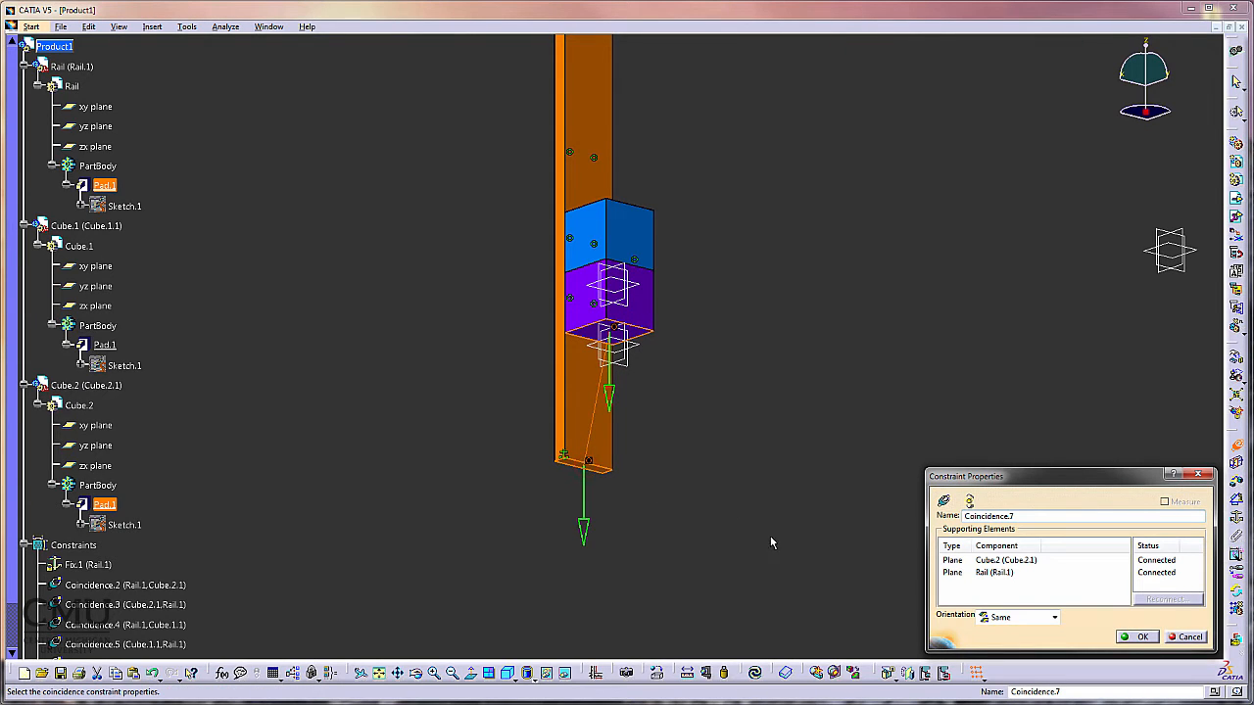
click(1139, 638)
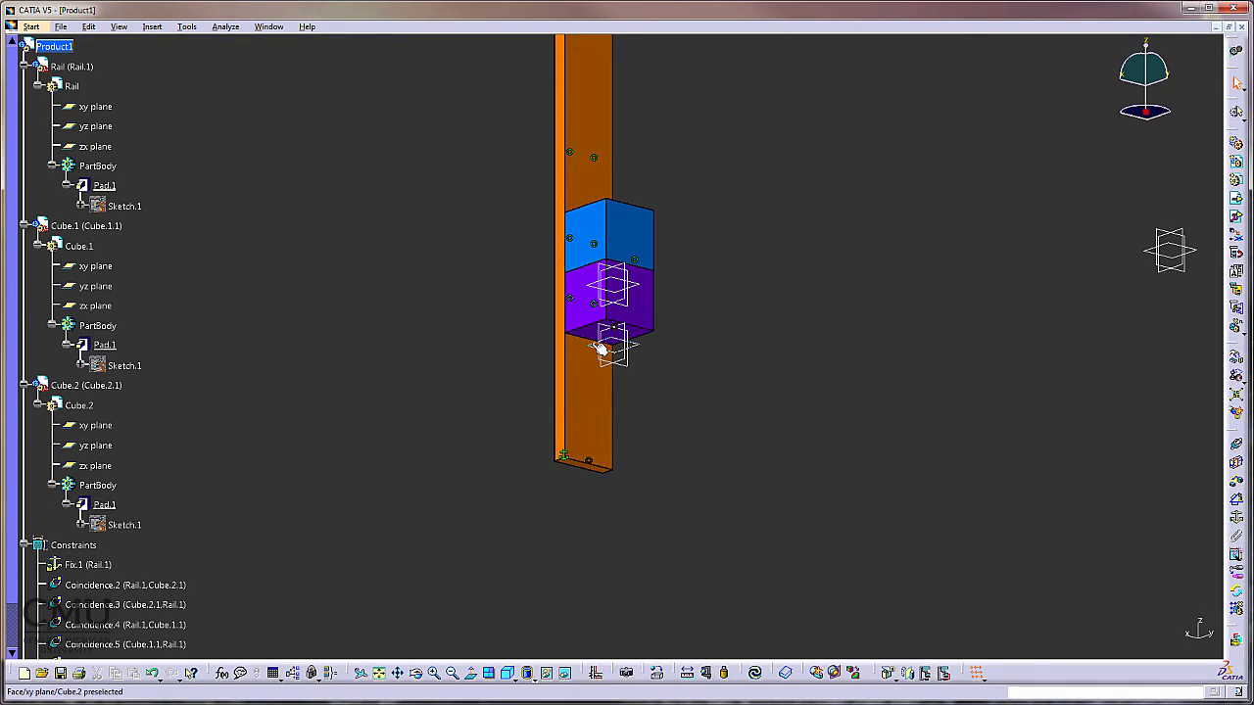
click(759, 674)
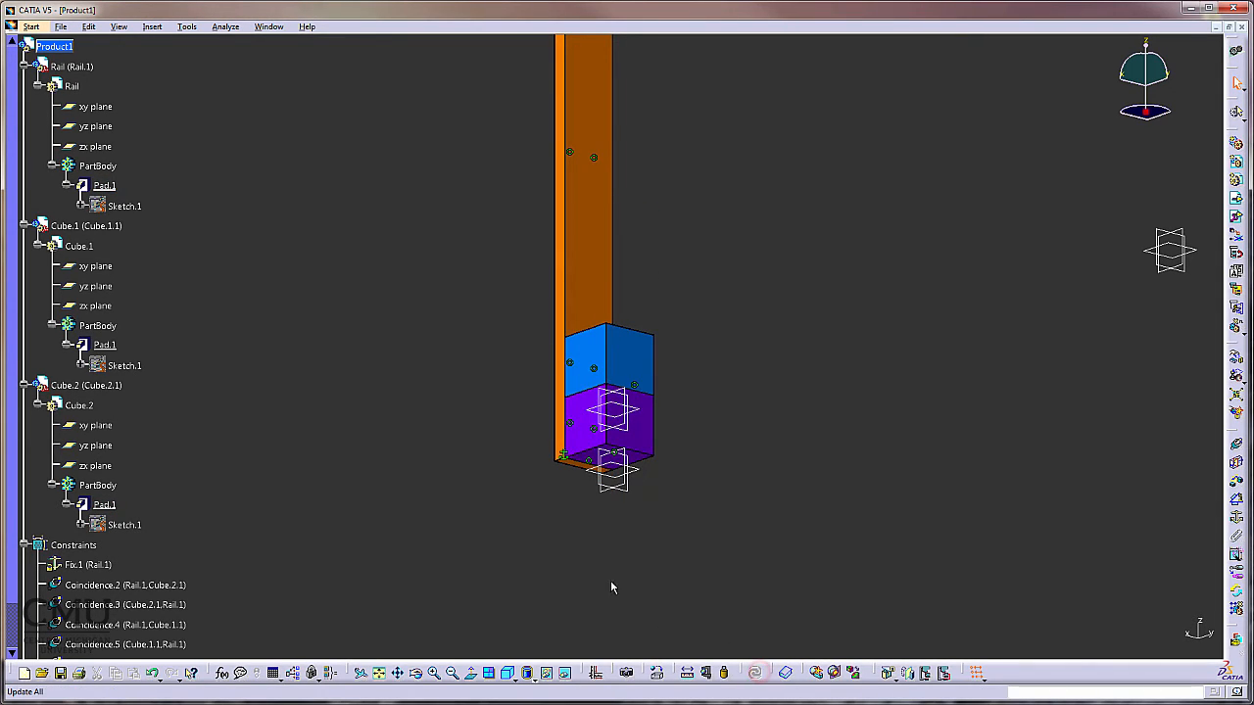
Highlight the Coincidence.7 constraint between Cube.2 and the rail in the tree, and fit the whole assembly in an isometric view.
scroll(180, 564, down, 2)
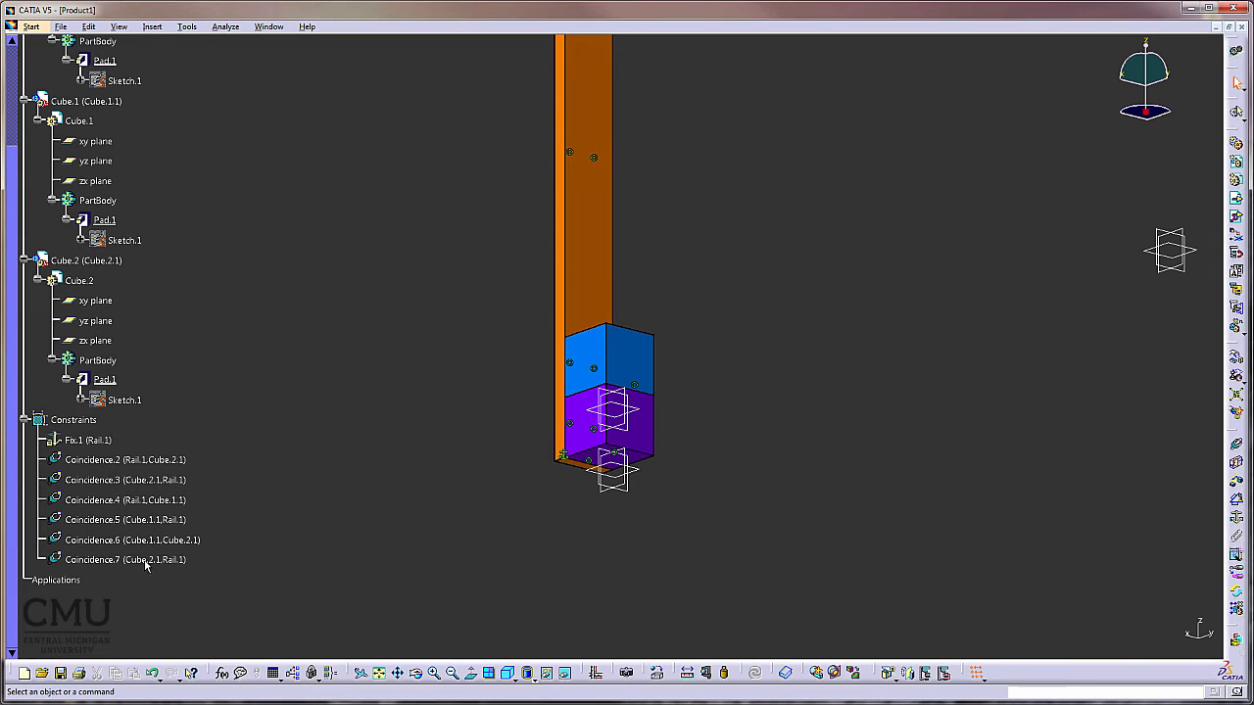
click(147, 560)
click(492, 541)
click(508, 674)
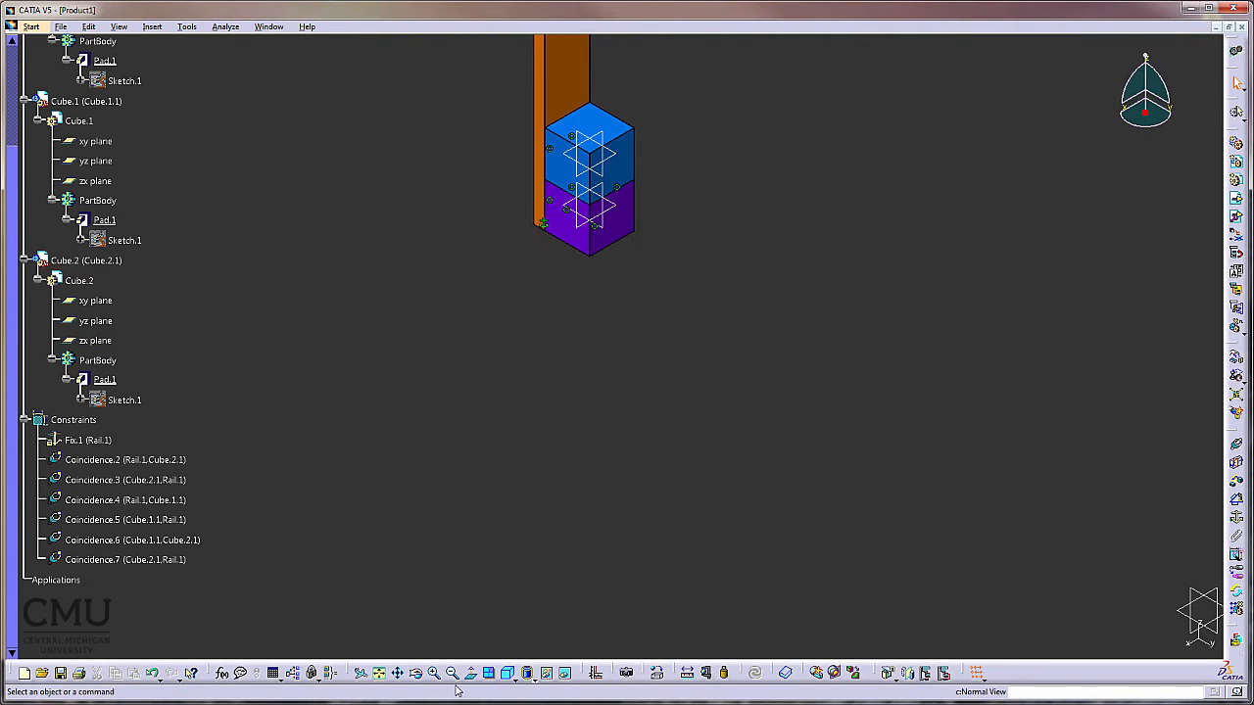
click(378, 674)
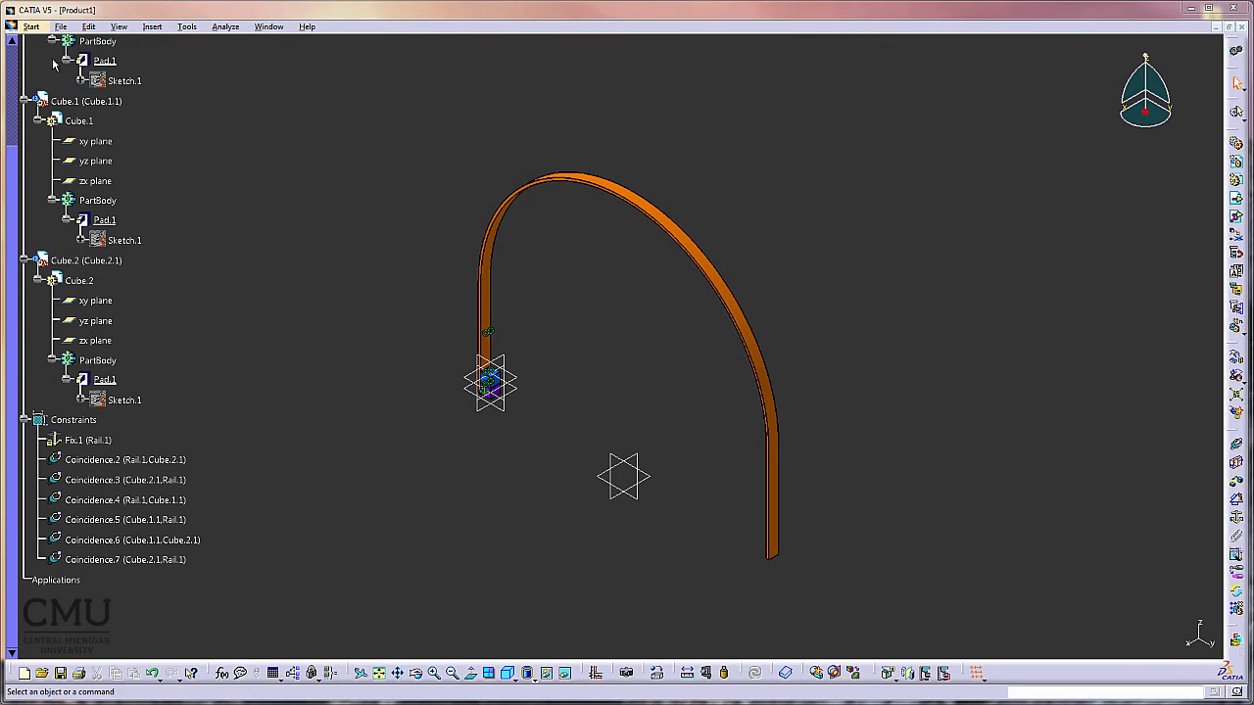
Switch to the DMU Kinematics workbench for the rail and cube assembly.
click(32, 26)
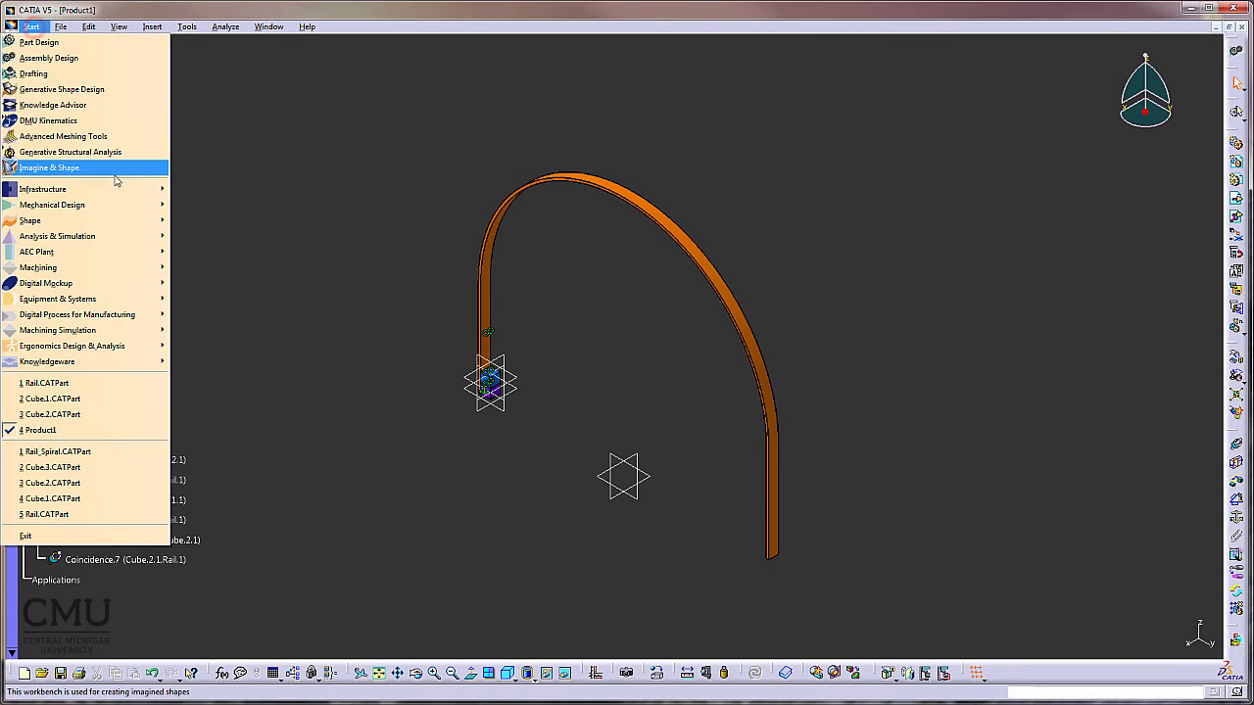
mouse_move(126, 283)
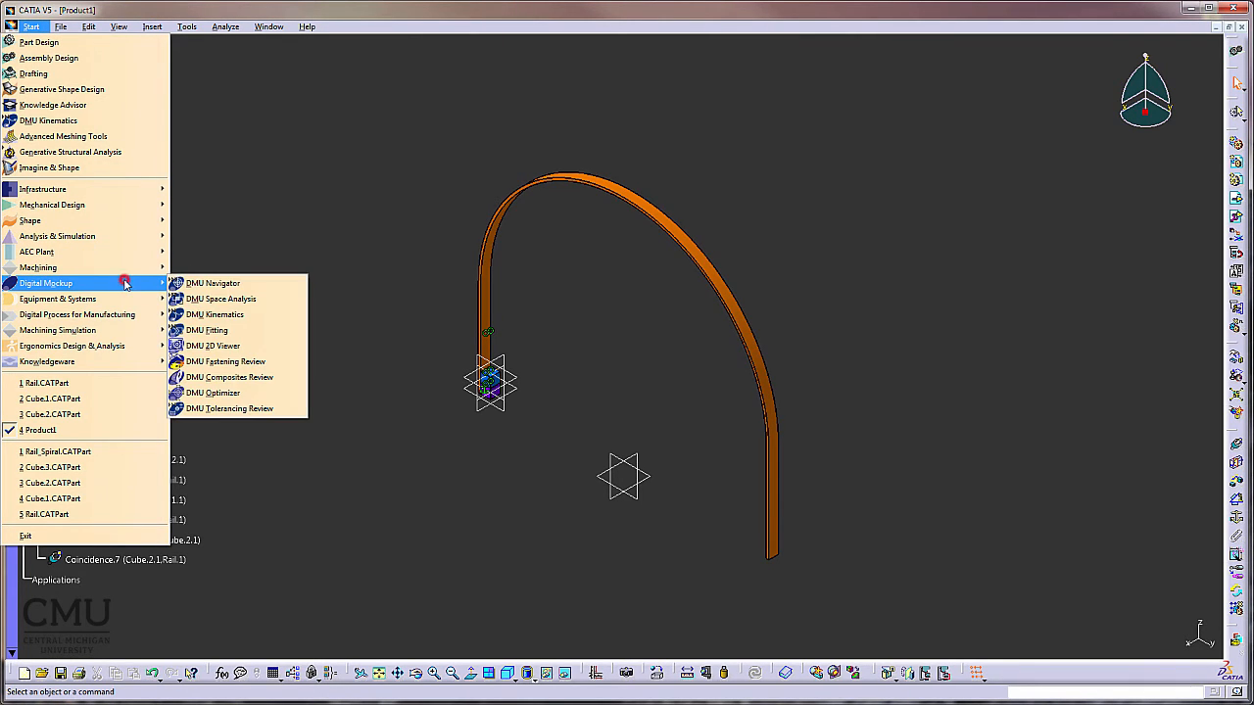
click(216, 316)
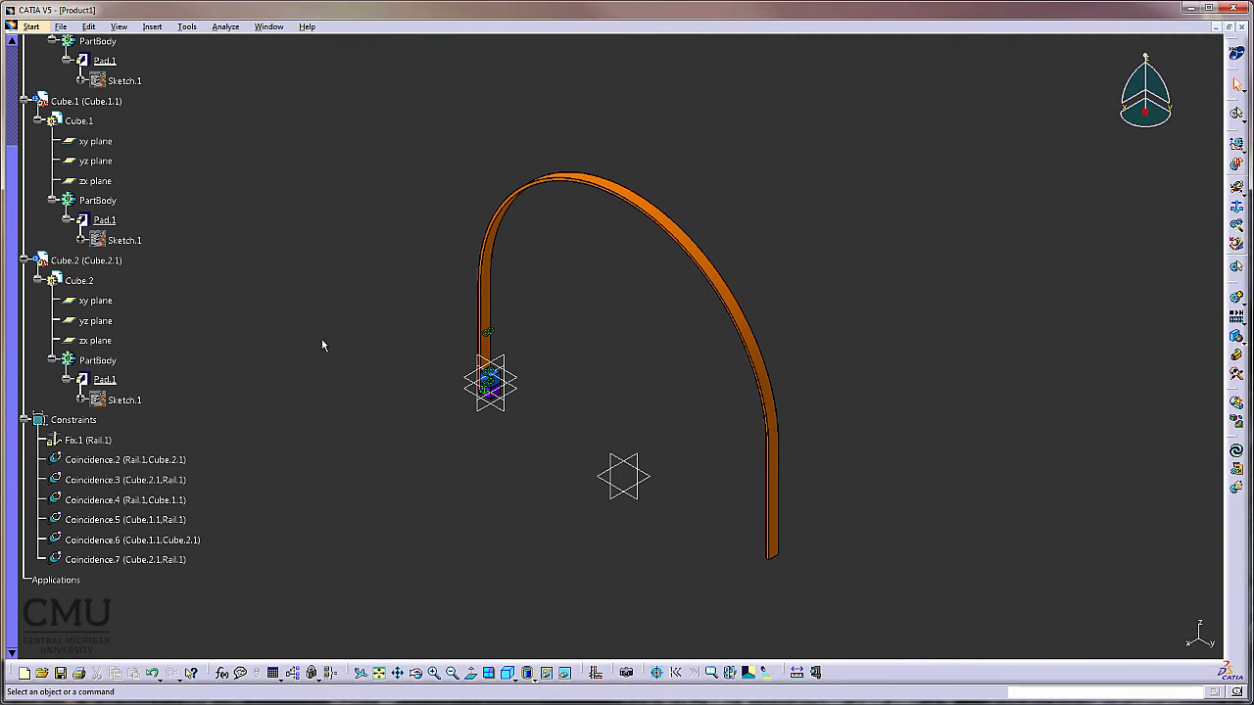
middle_drag(499, 435, 482, 292)
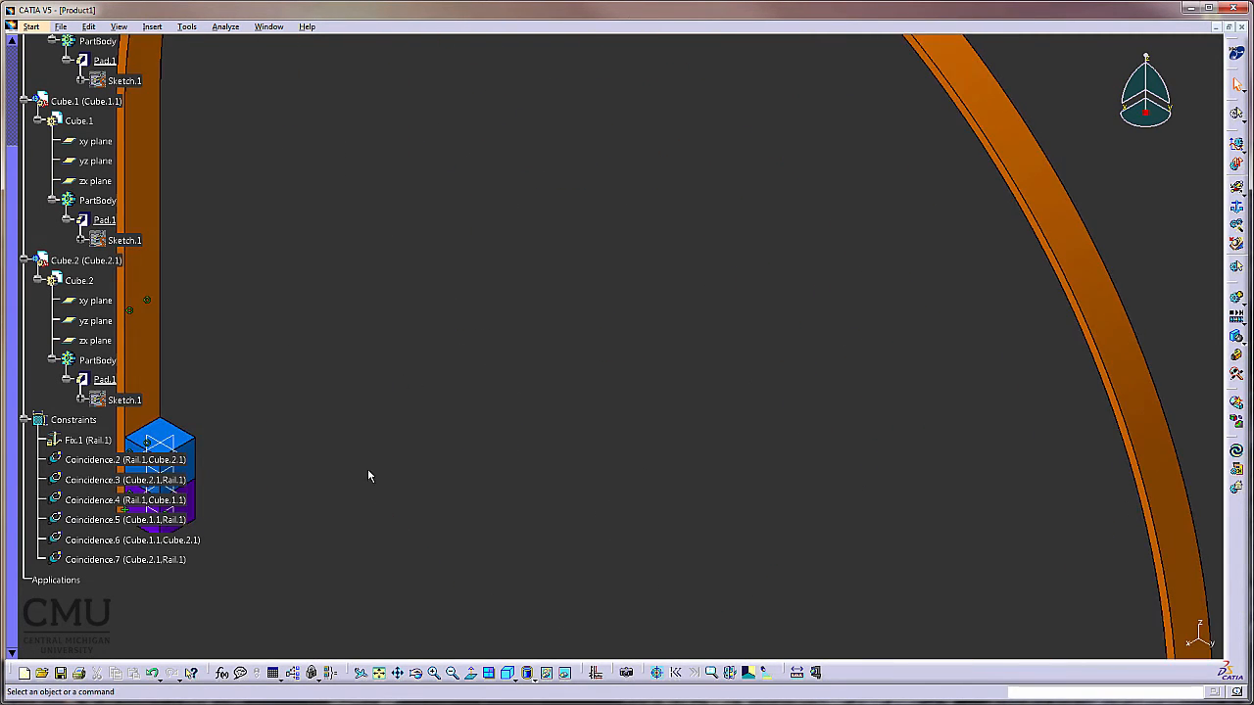
middle_drag(368, 473, 746, 404)
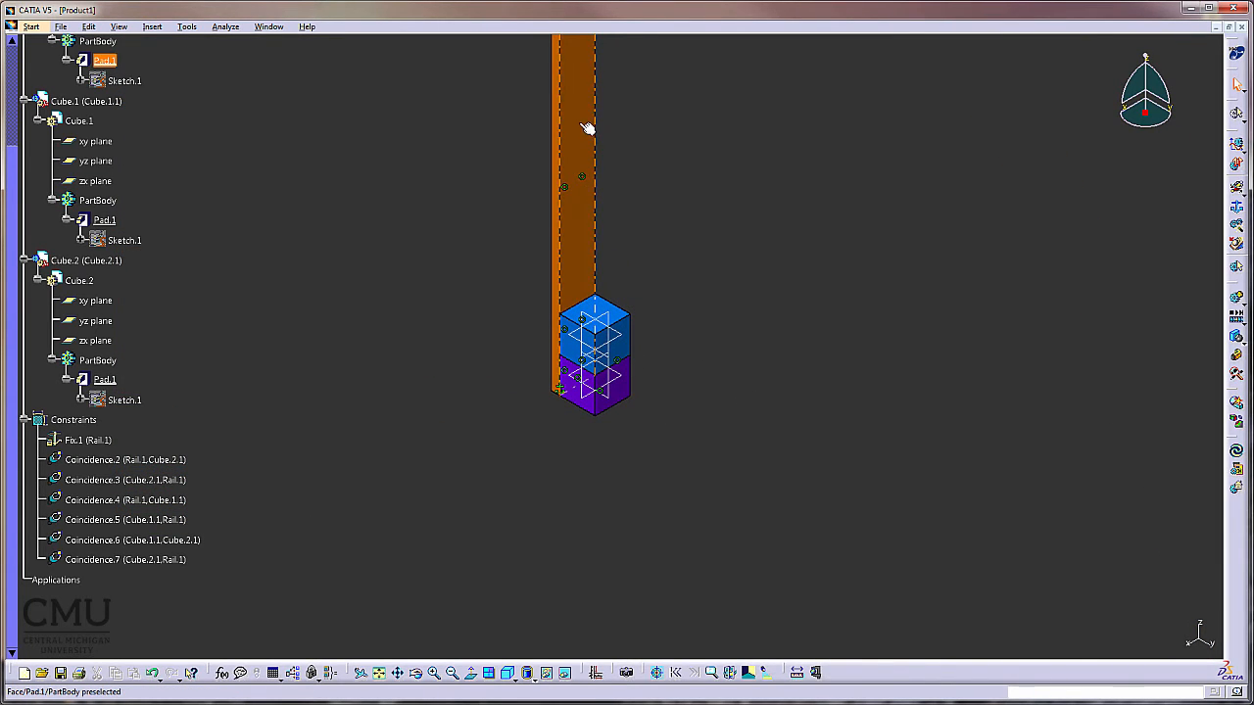
middle_drag(662, 334, 663, 336)
middle_drag(666, 339, 666, 333)
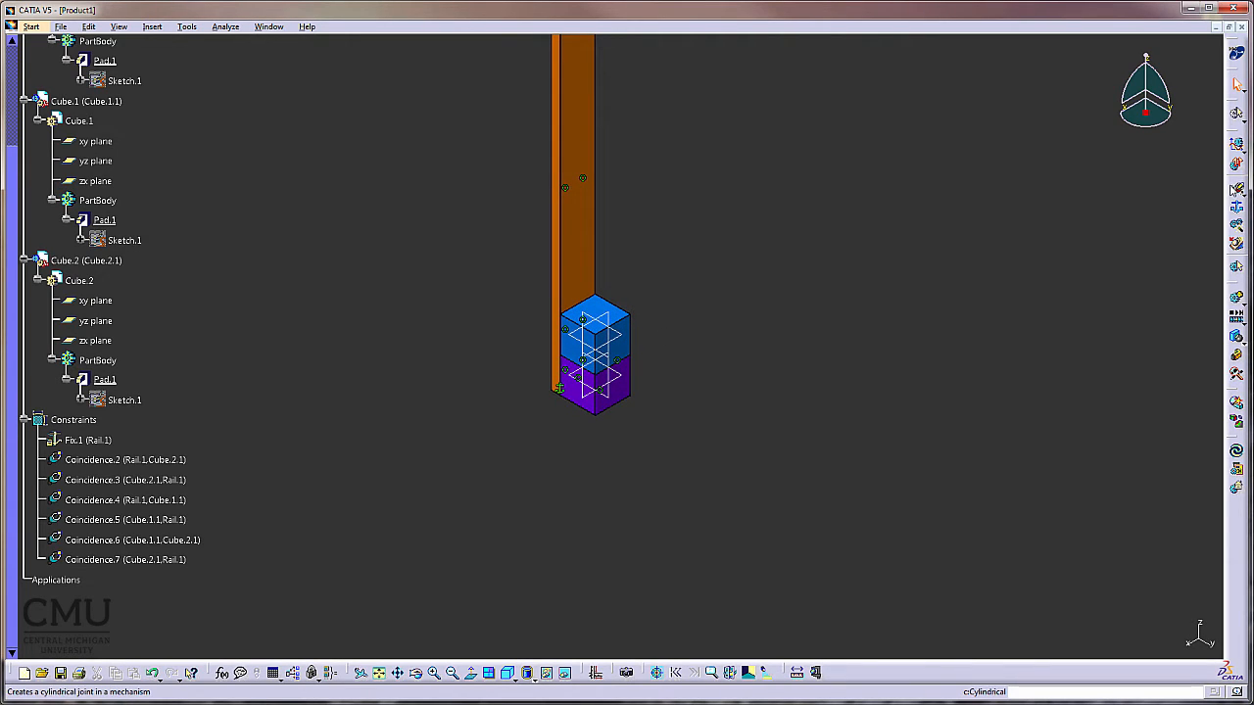
click(1238, 190)
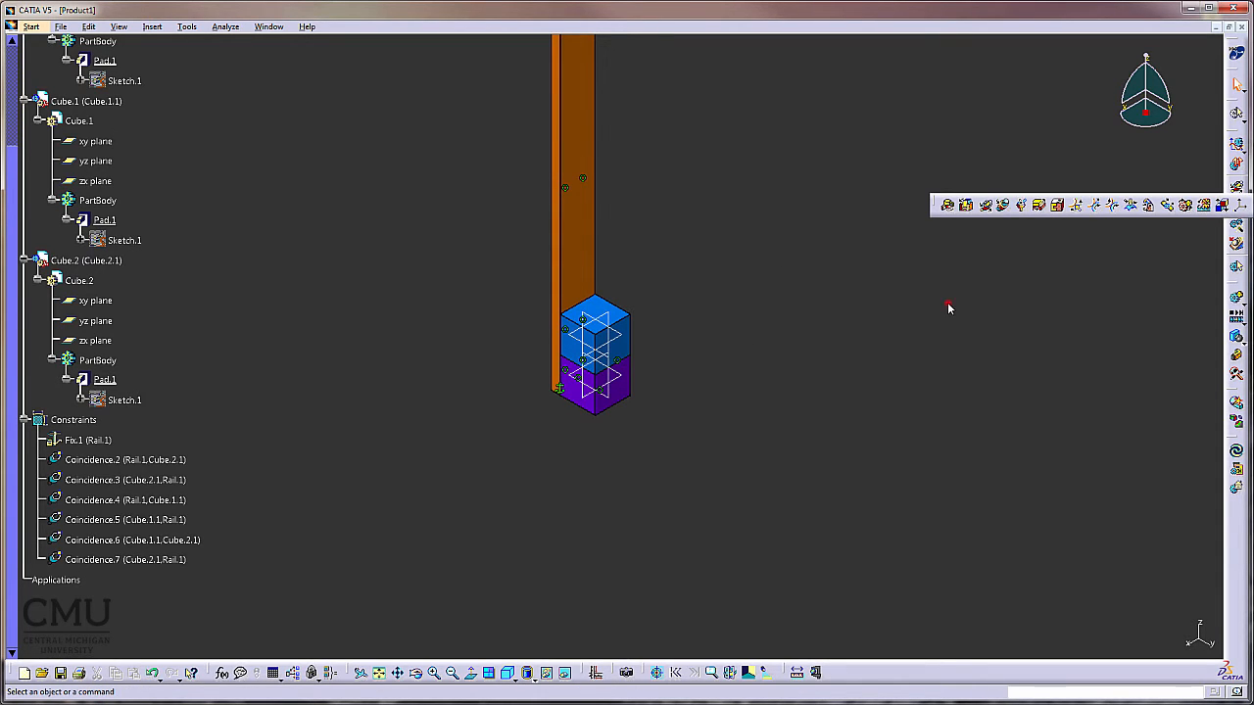
mouse_move(946, 304)
middle_down()
mouse_move(736, 216)
mouse_move(742, 260)
mouse_move(748, 238)
mouse_move(646, 231)
middle_up()
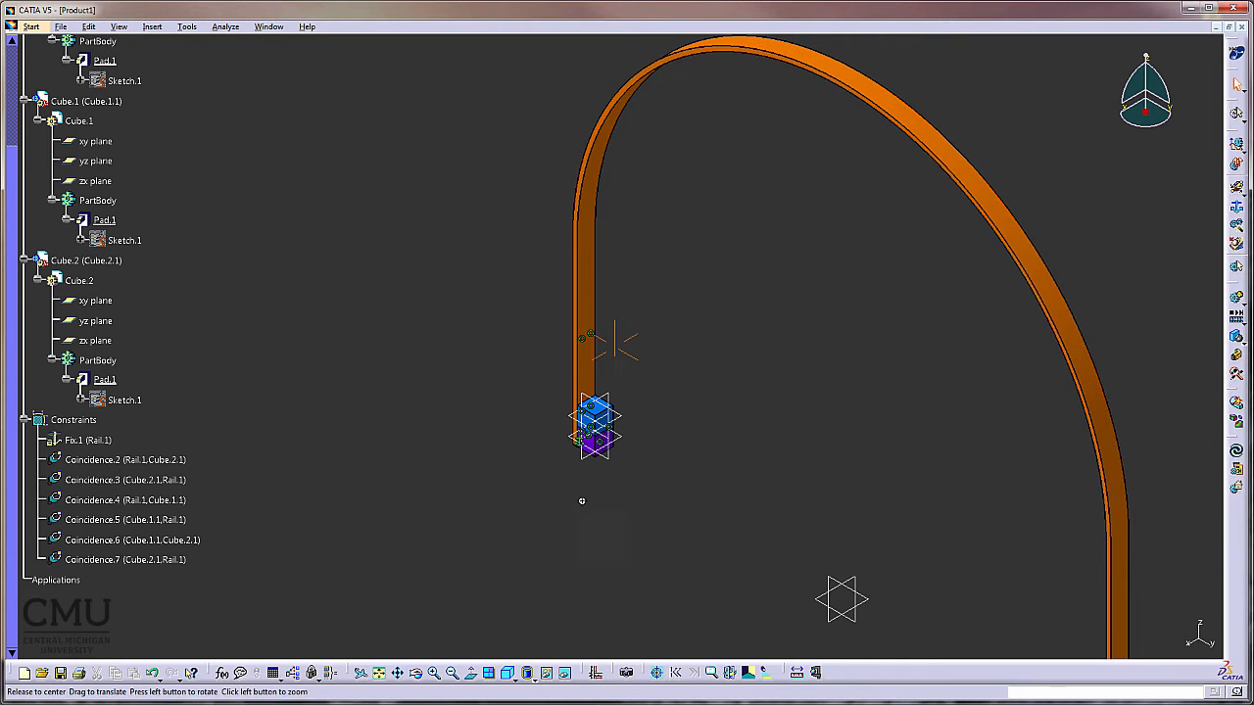
mouse_move(609, 343)
ctrl+middle_down()
mouse_move(609, 308)
mouse_move(672, 472)
mouse_move(696, 293)
ctrl+middle_up()
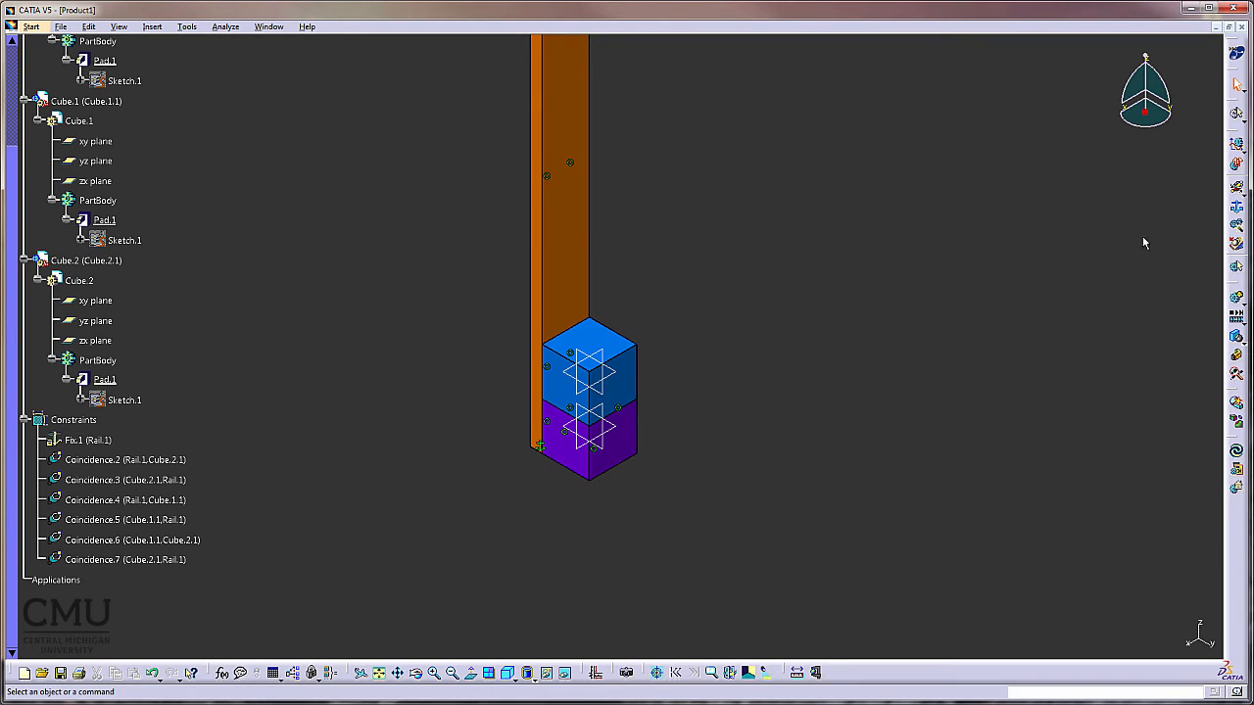
click(1238, 192)
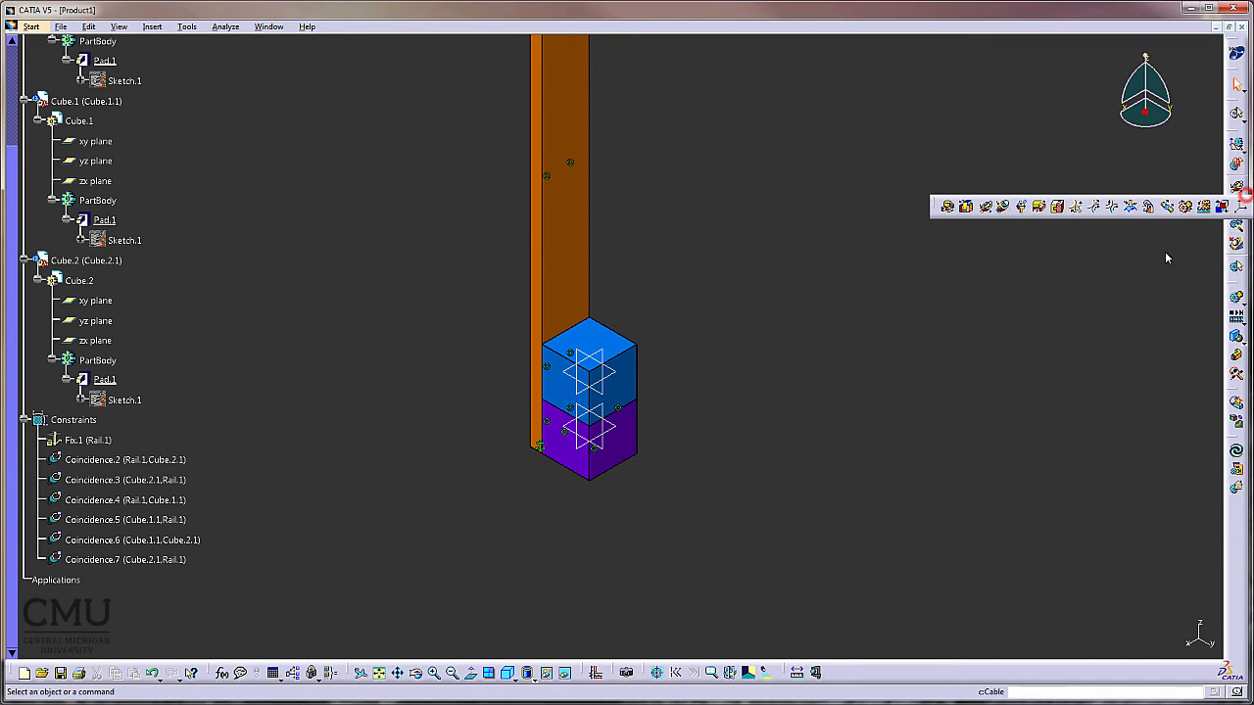
click(1077, 206)
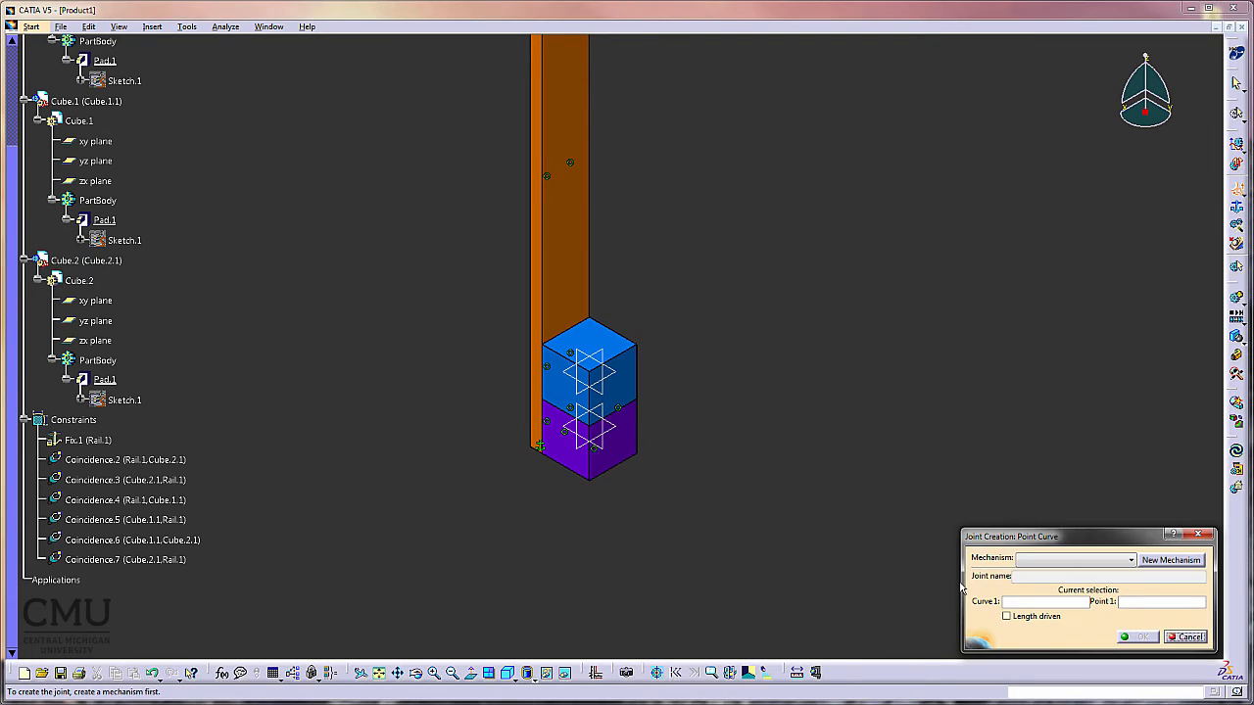
click(1187, 637)
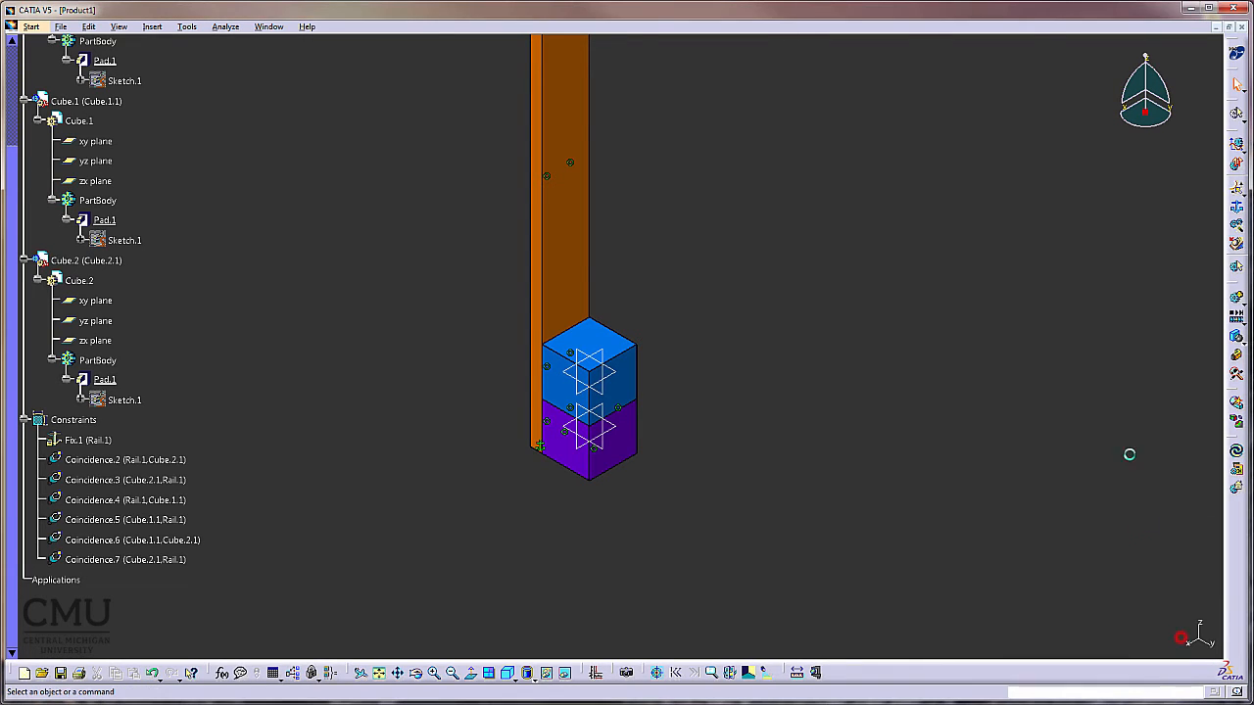
Create a new mechanism with the default name and make the rail its fixed part.
click(1237, 207)
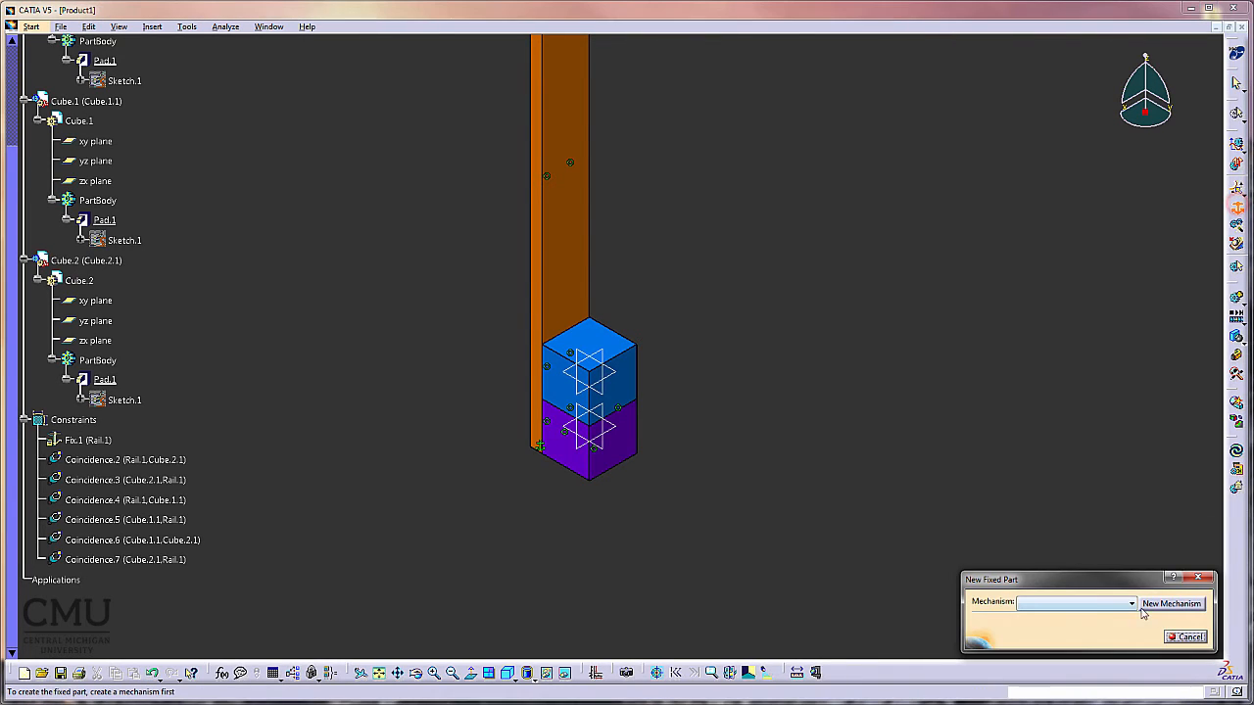
click(1166, 602)
click(1139, 637)
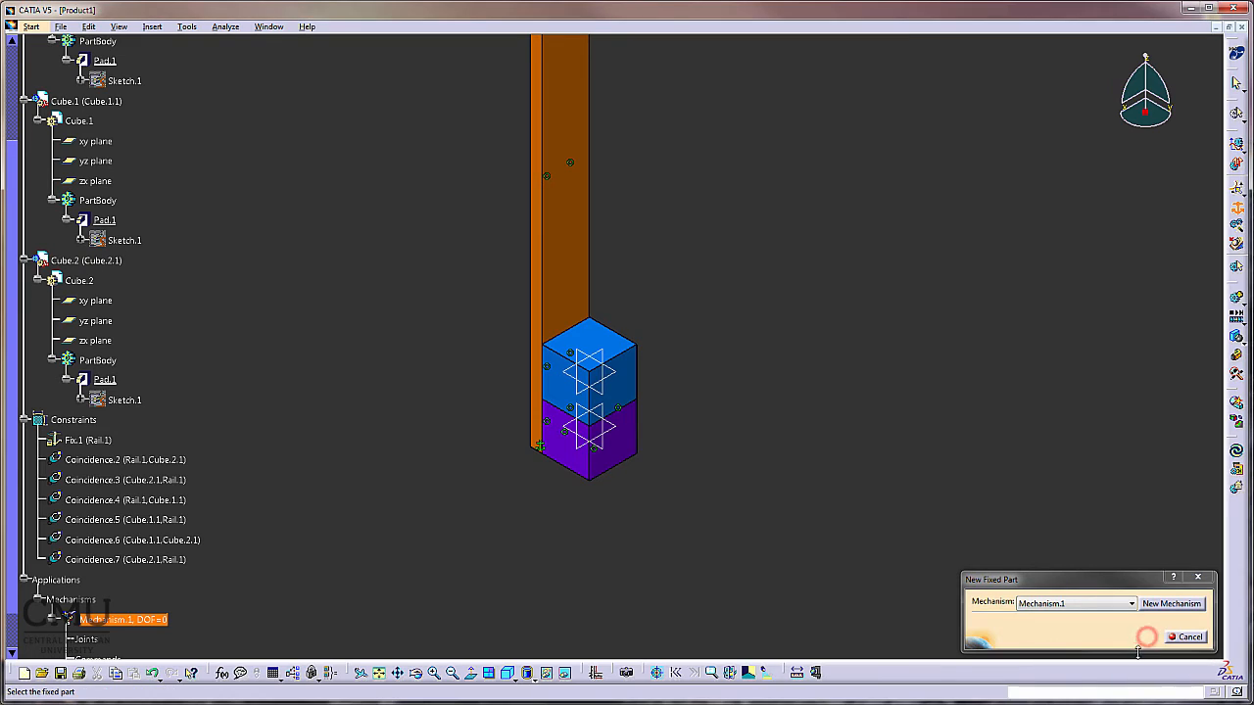
click(571, 254)
click(847, 345)
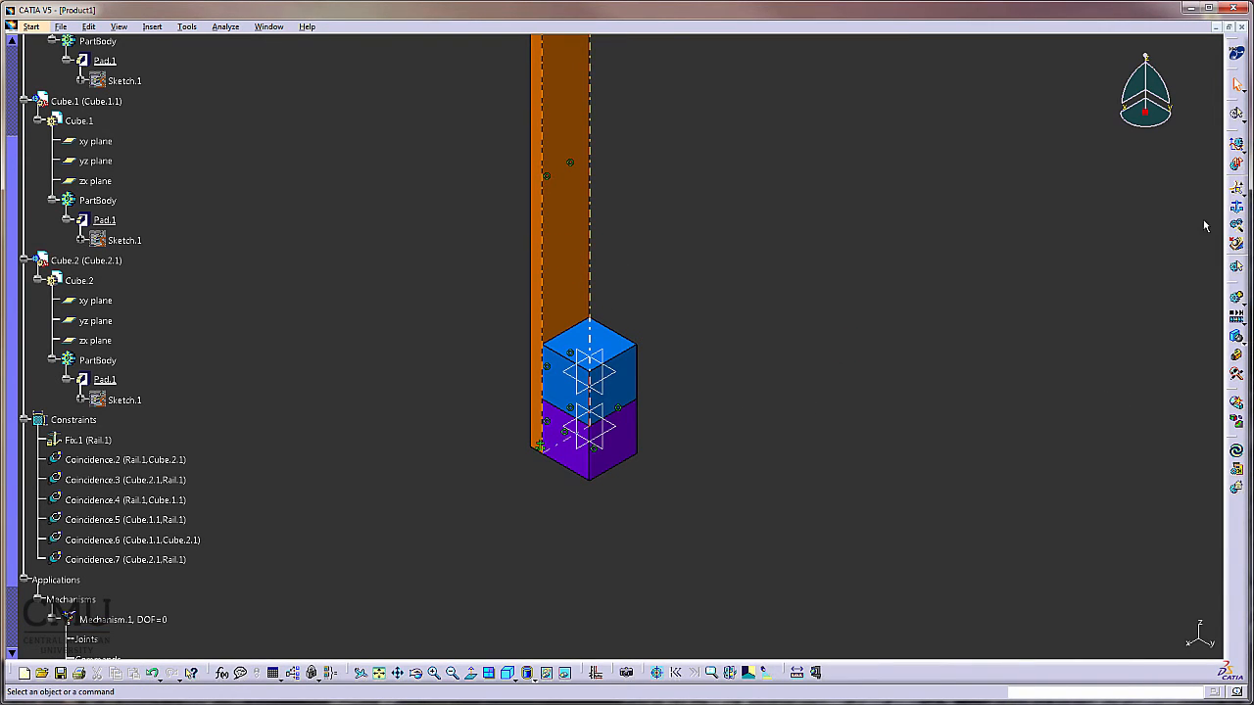
Create a Point Curve joint between the rail's far wide-face edge and the blue cube's top corner touching that edge.
click(1236, 188)
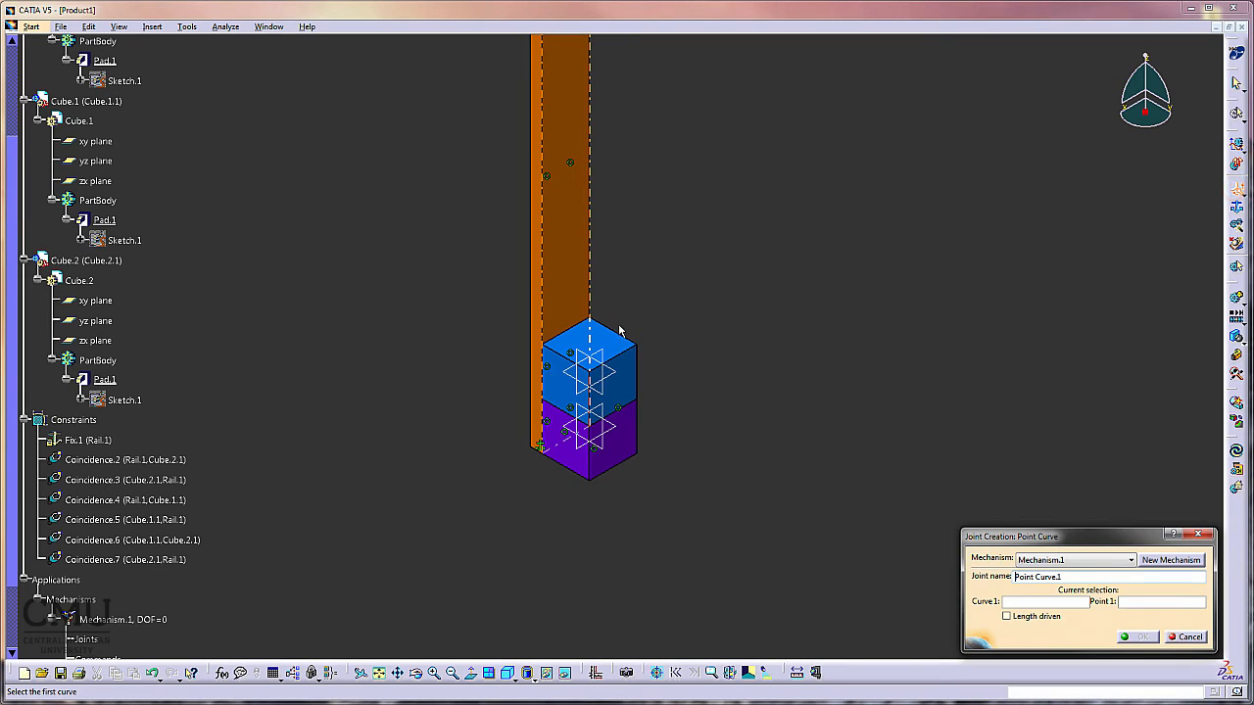
middle_drag(647, 513, 635, 336)
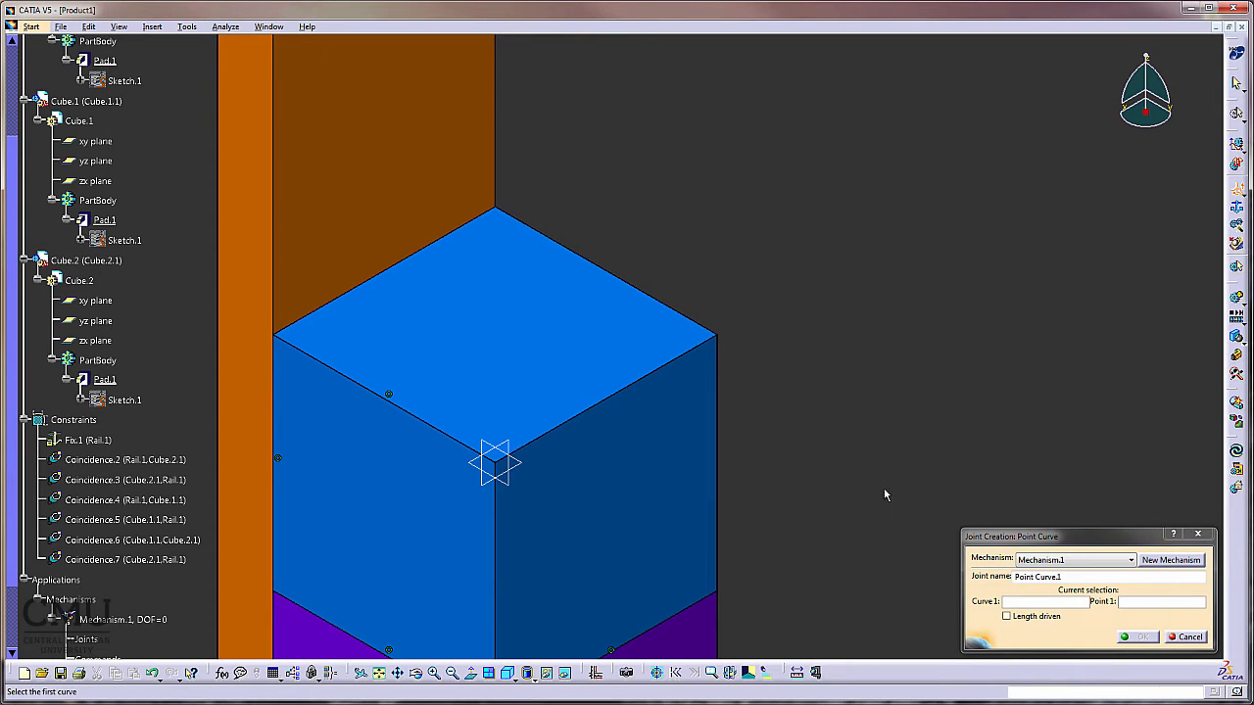
click(496, 152)
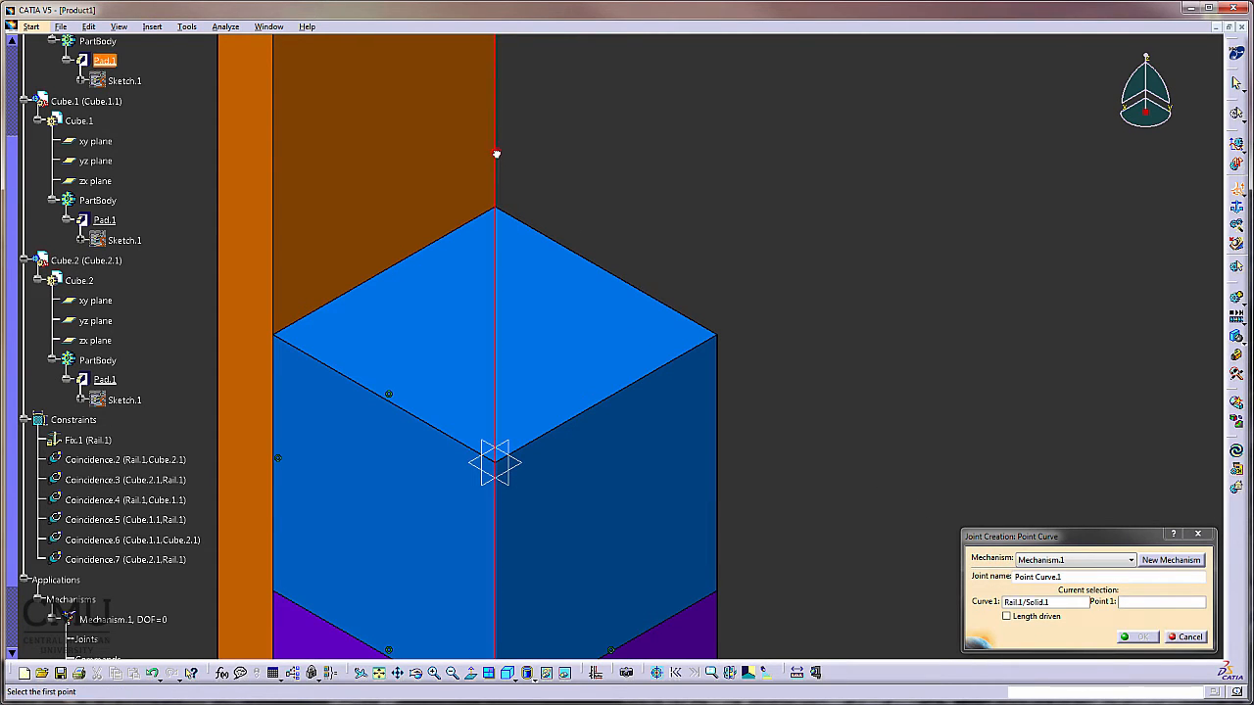
middle_drag(738, 278, 765, 517)
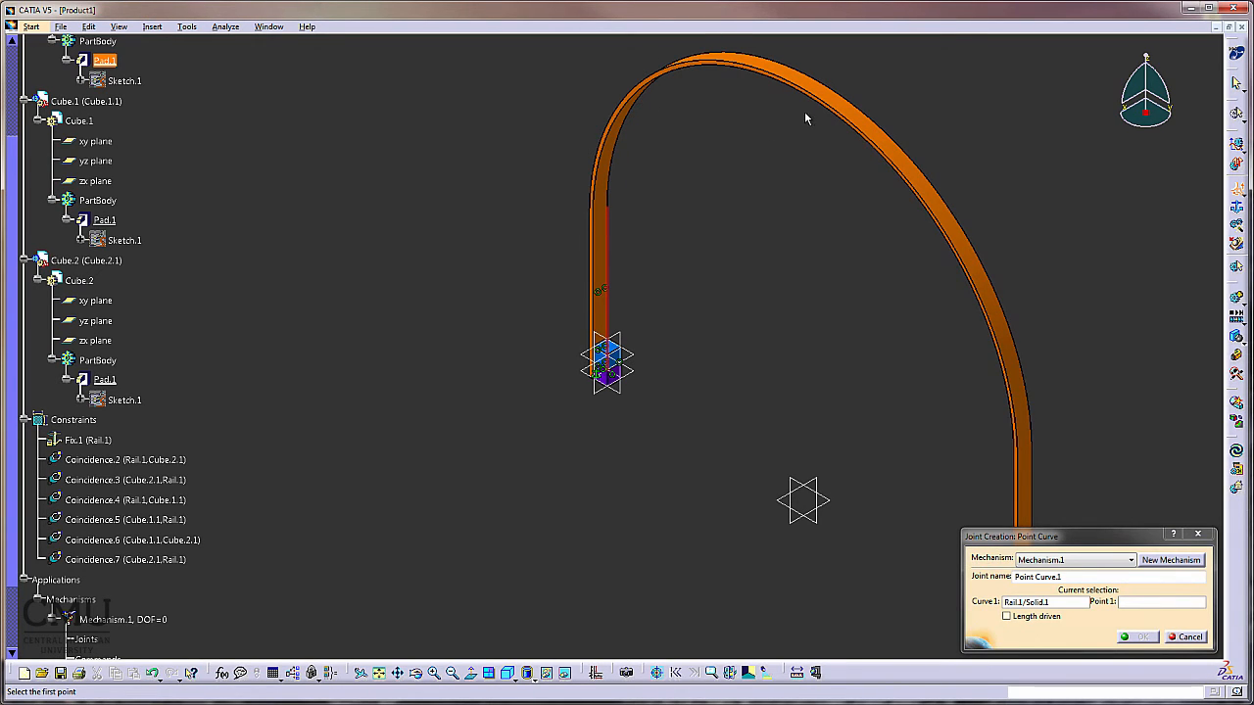
middle_drag(684, 389, 682, 203)
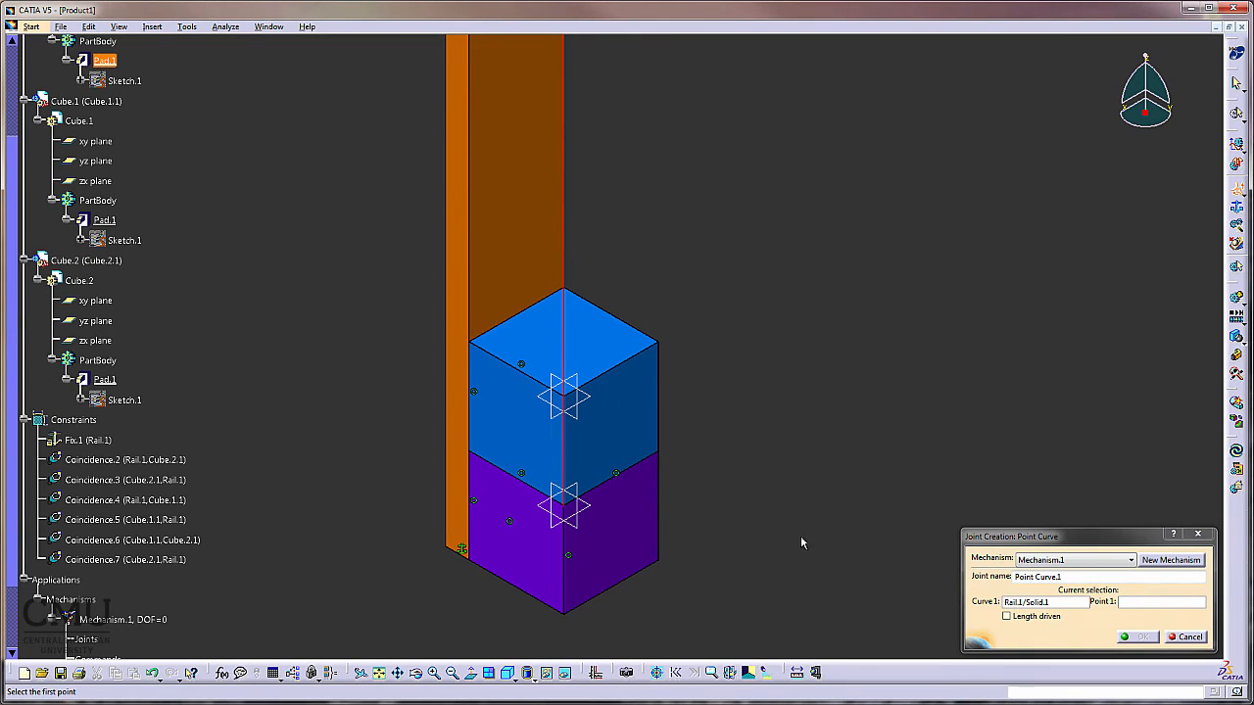
click(568, 289)
middle_drag(699, 334, 715, 505)
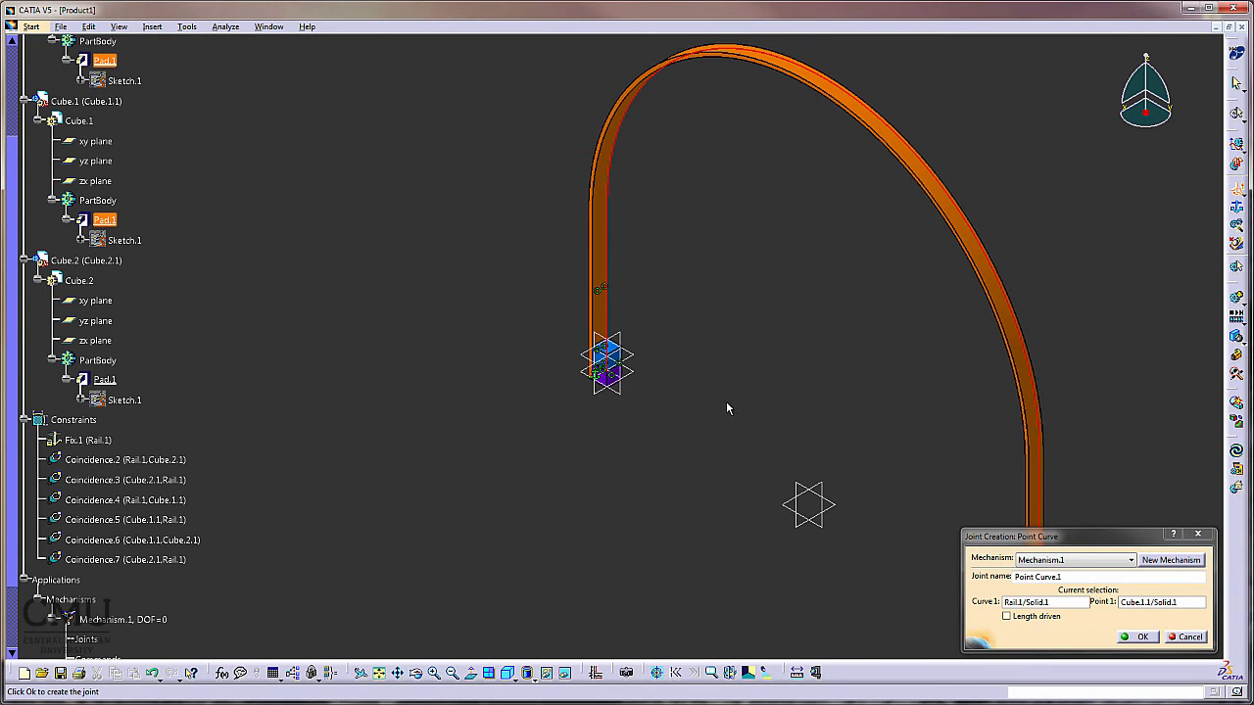
click(1140, 637)
Create a Point Curve joint between the edge shared by the rail's narrow and wide faces and the blue cube's top corner on it.
middle_drag(705, 506, 690, 342)
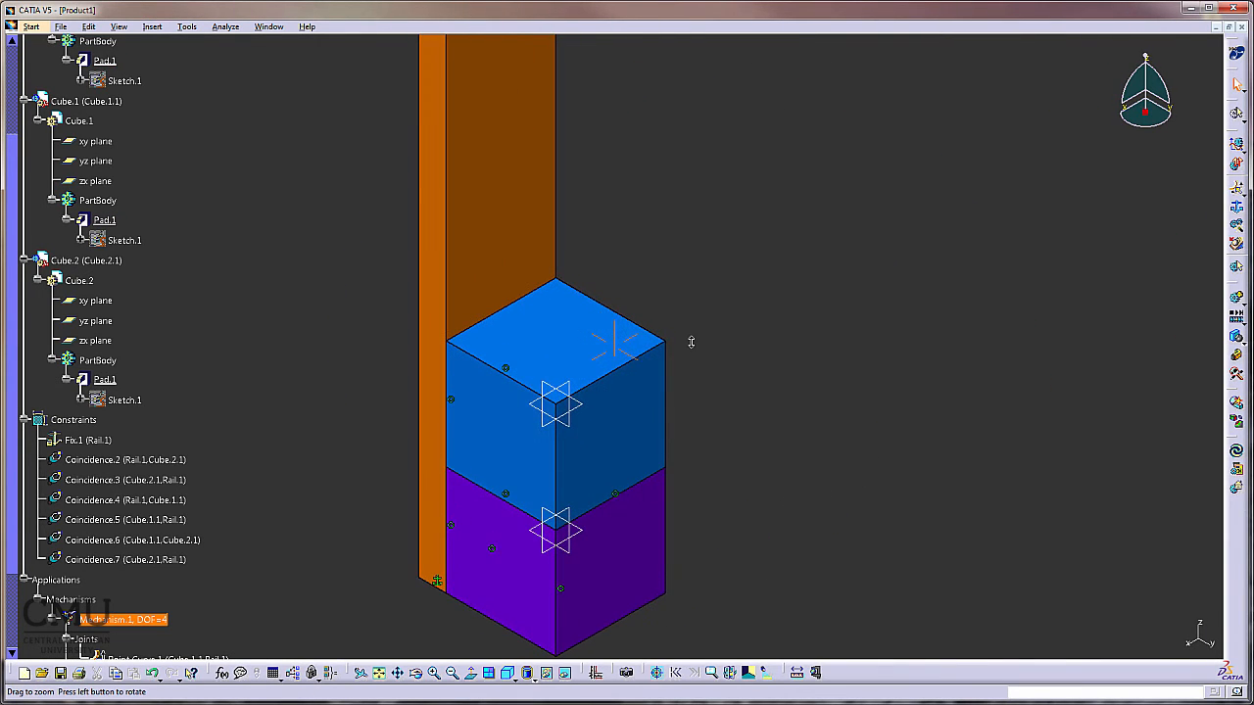
click(1234, 192)
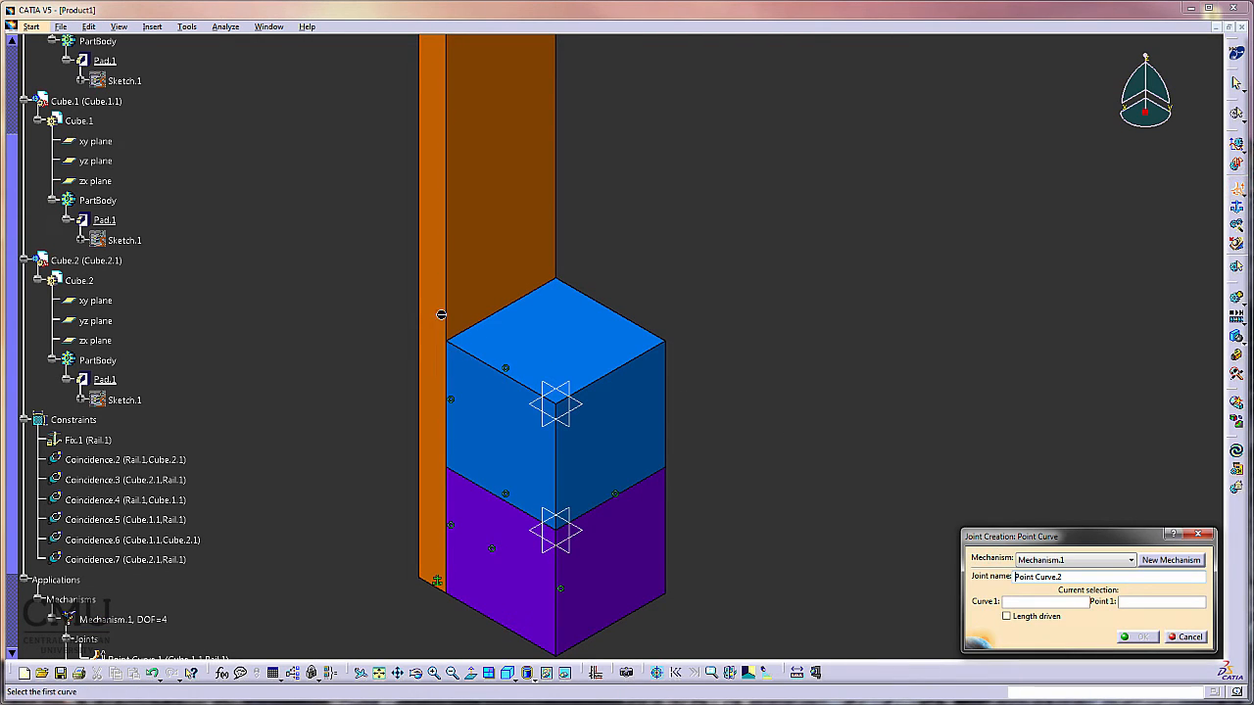
click(443, 315)
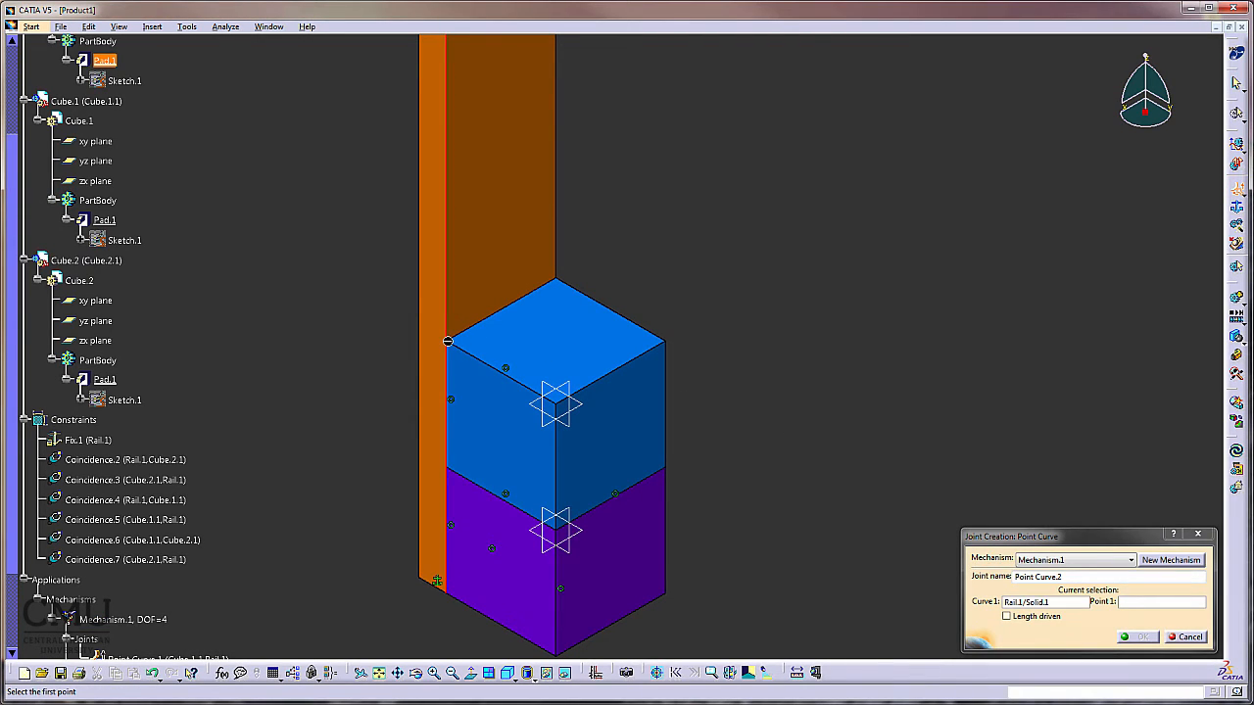
click(447, 342)
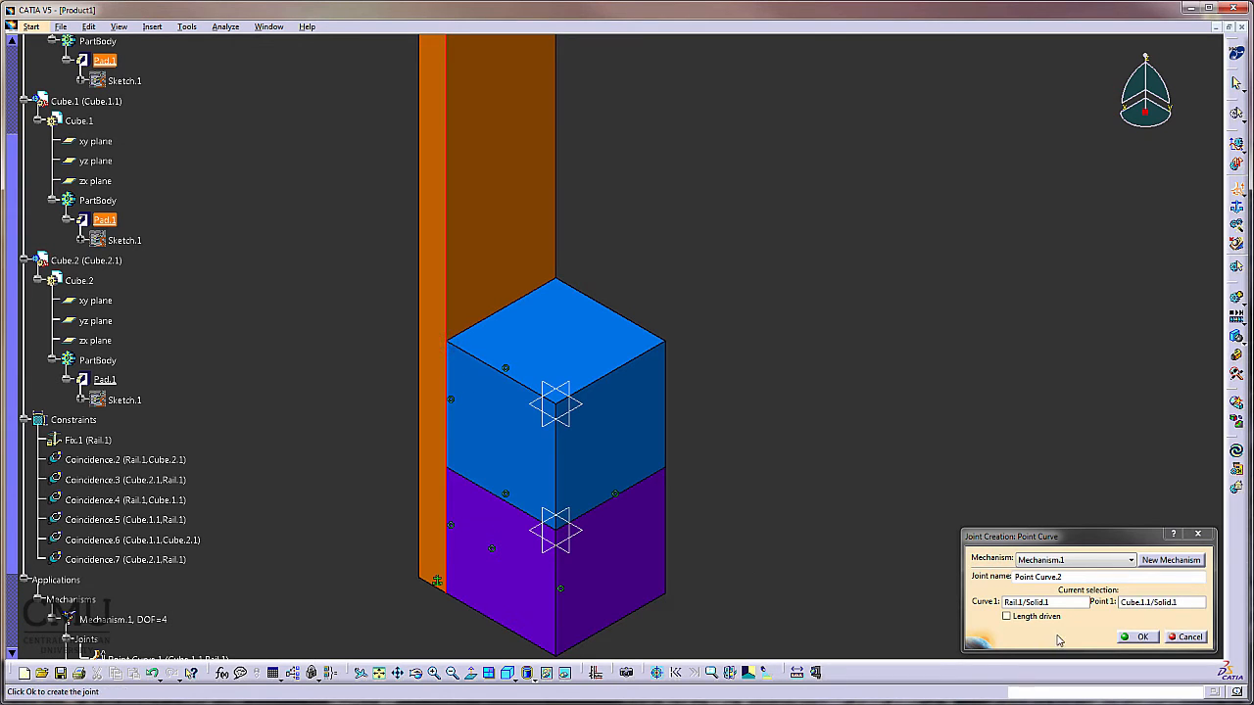
click(1136, 637)
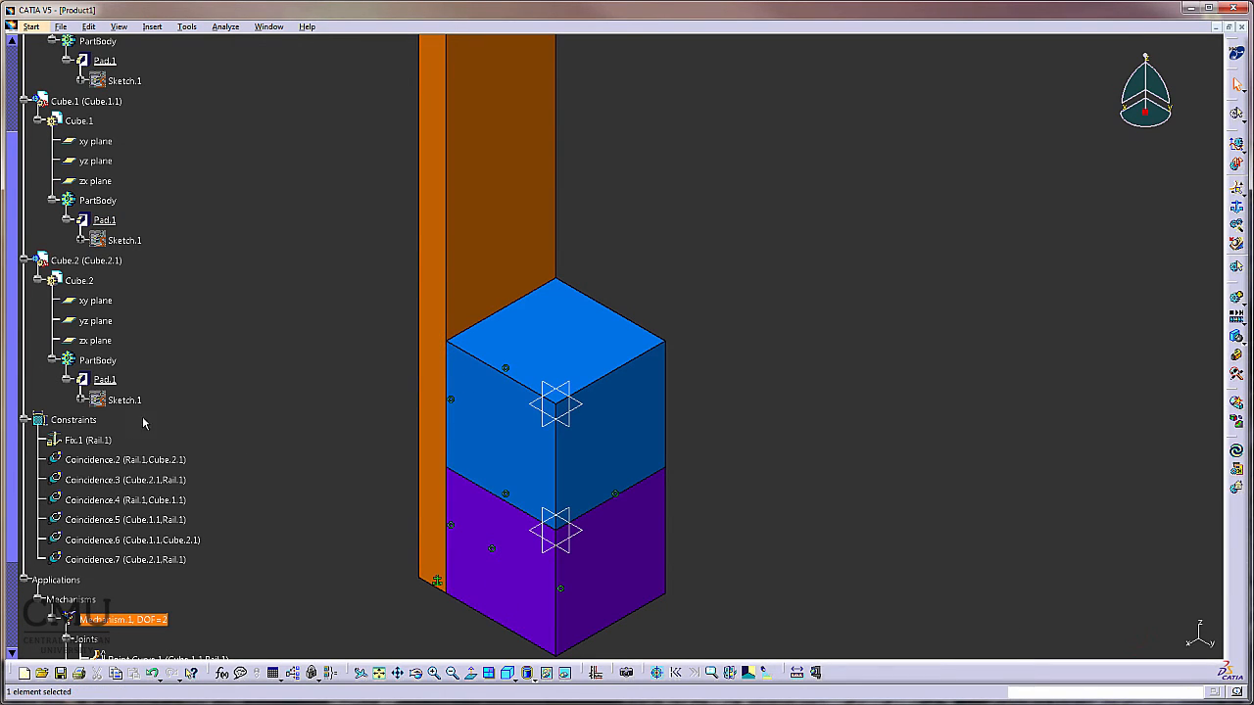
Hide the purple cube below the blue one.
scroll(241, 459, down, 5)
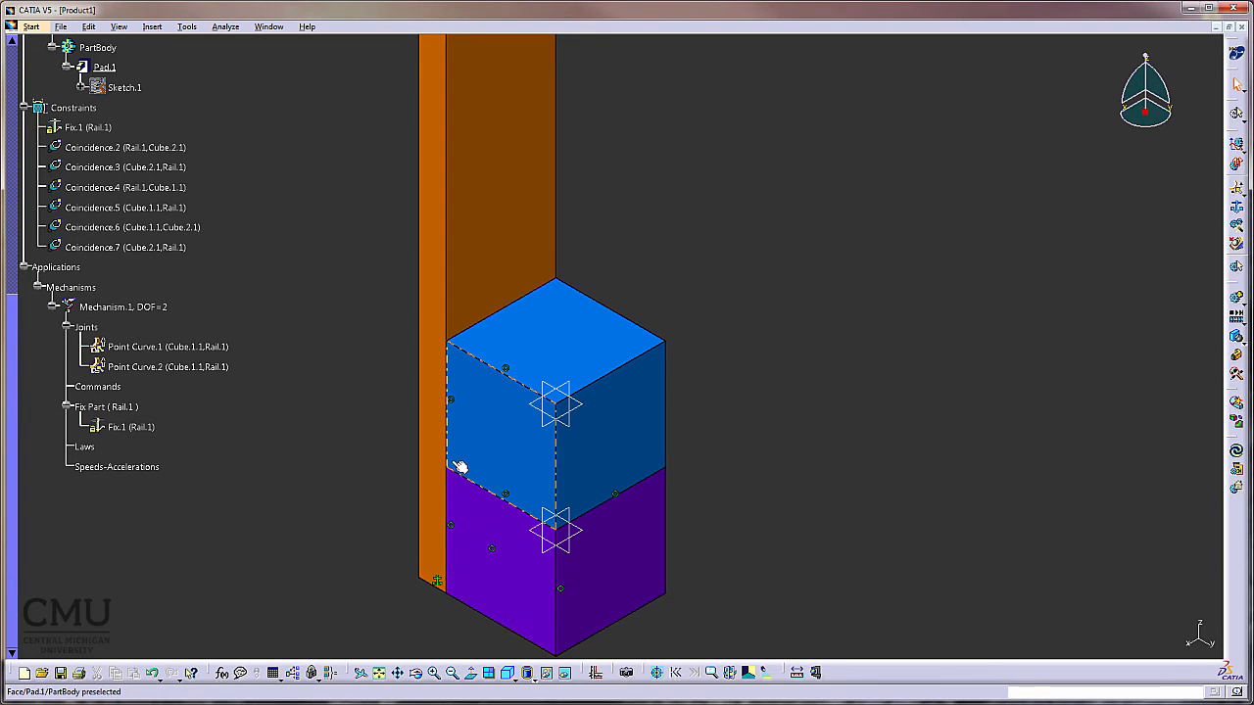
right_click(502, 421)
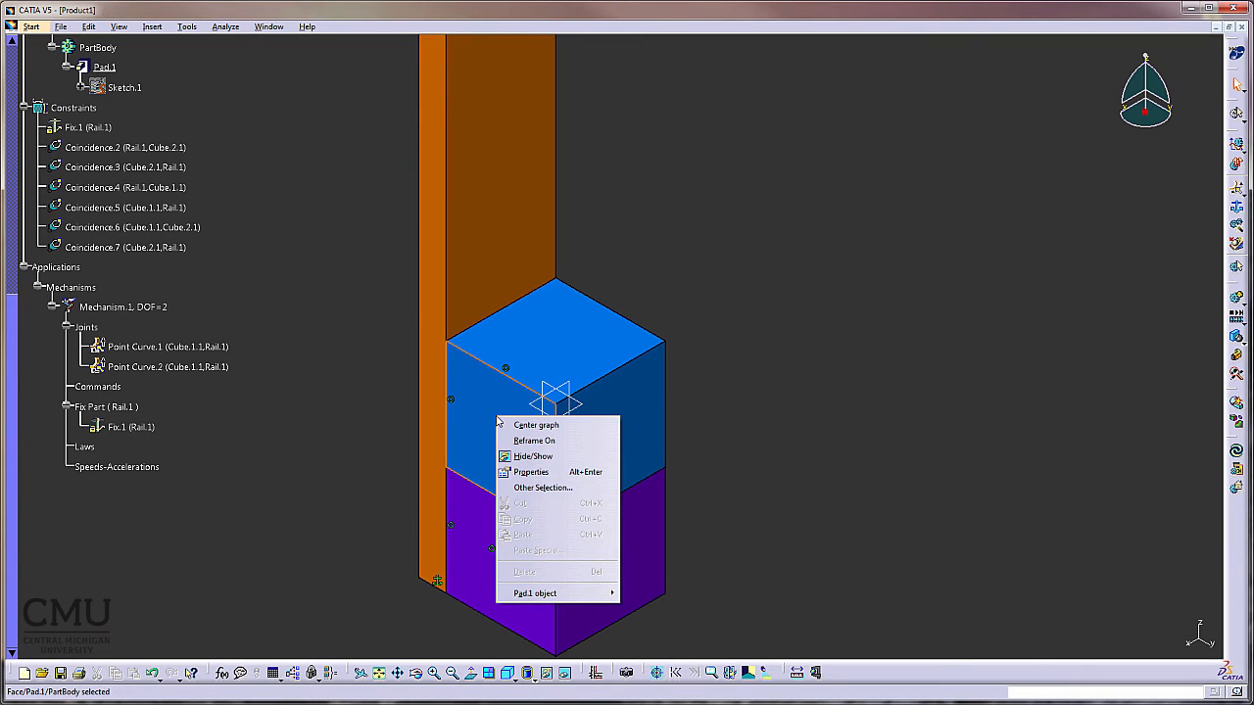
right_click(475, 546)
click(508, 581)
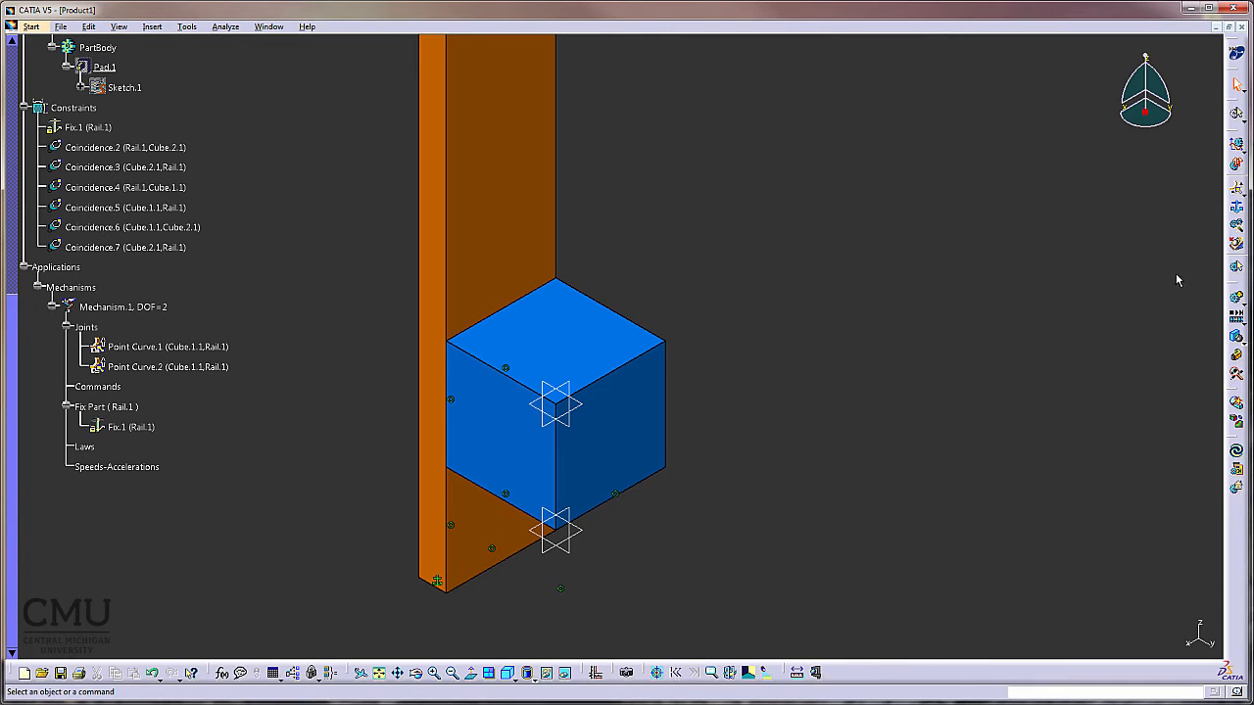
Create a Point Curve joint between the edge shared by the rail's narrow and wide faces and the blue cube's bottom corner on it.
click(1235, 188)
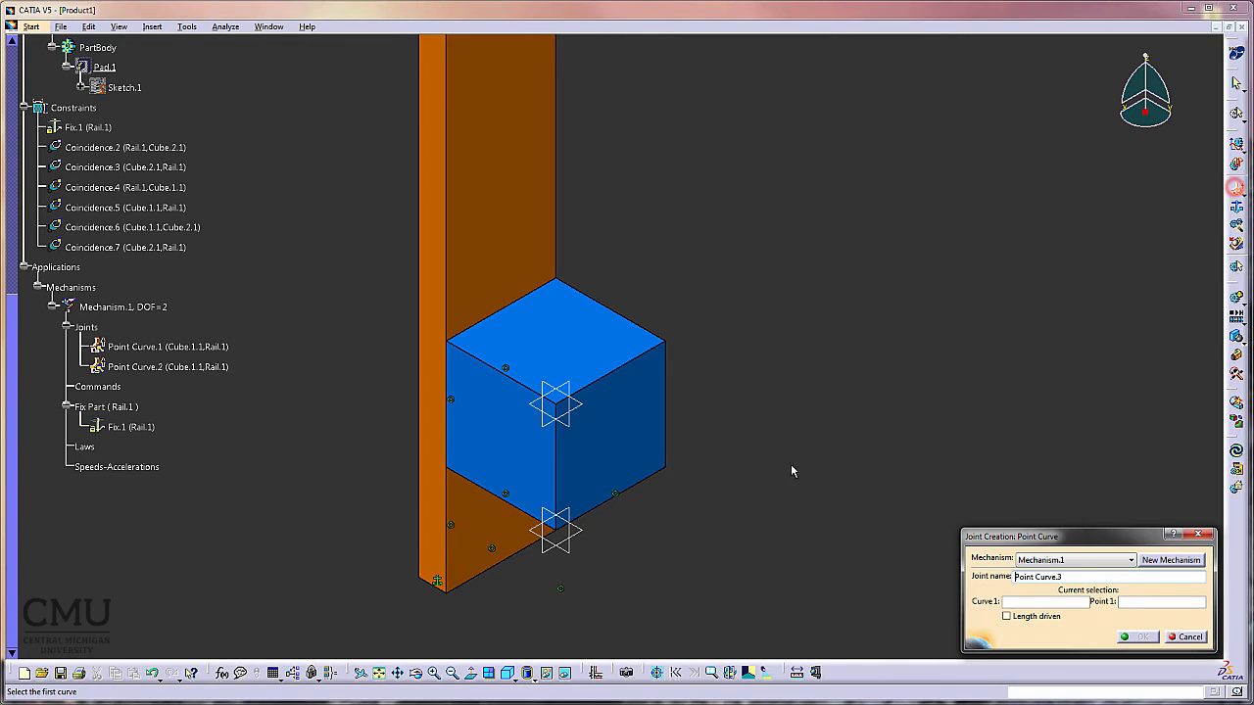
click(451, 509)
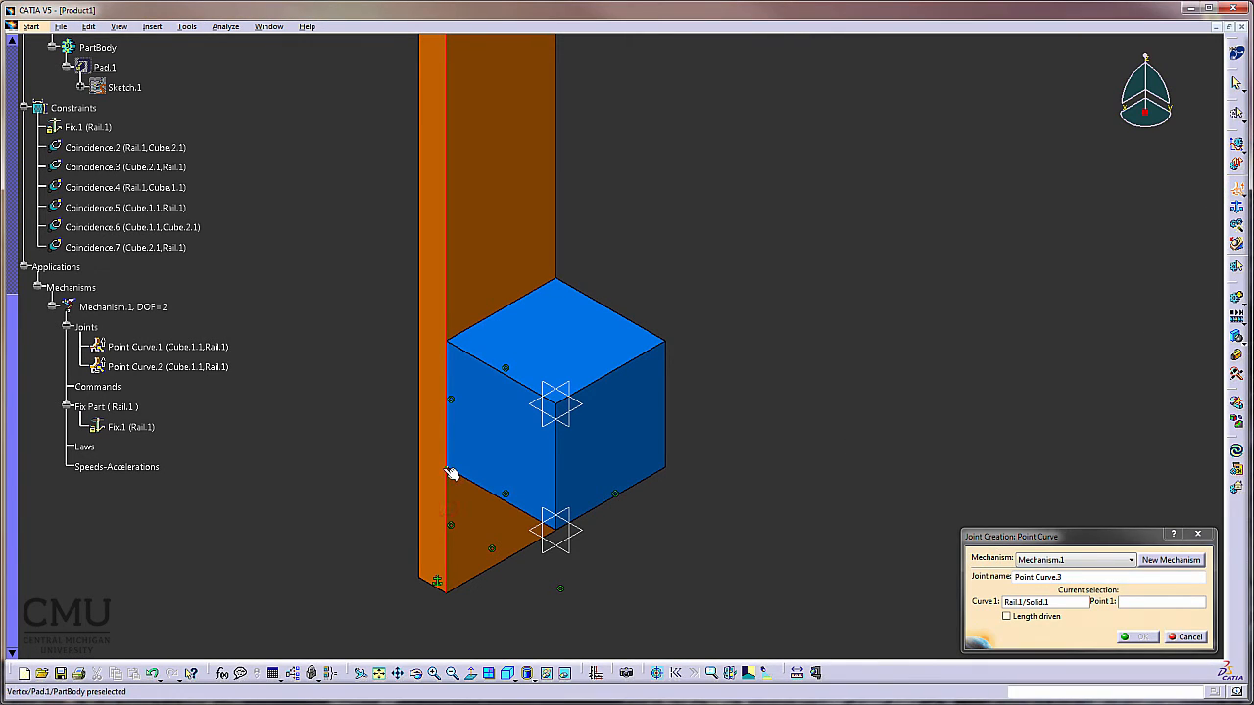
click(450, 473)
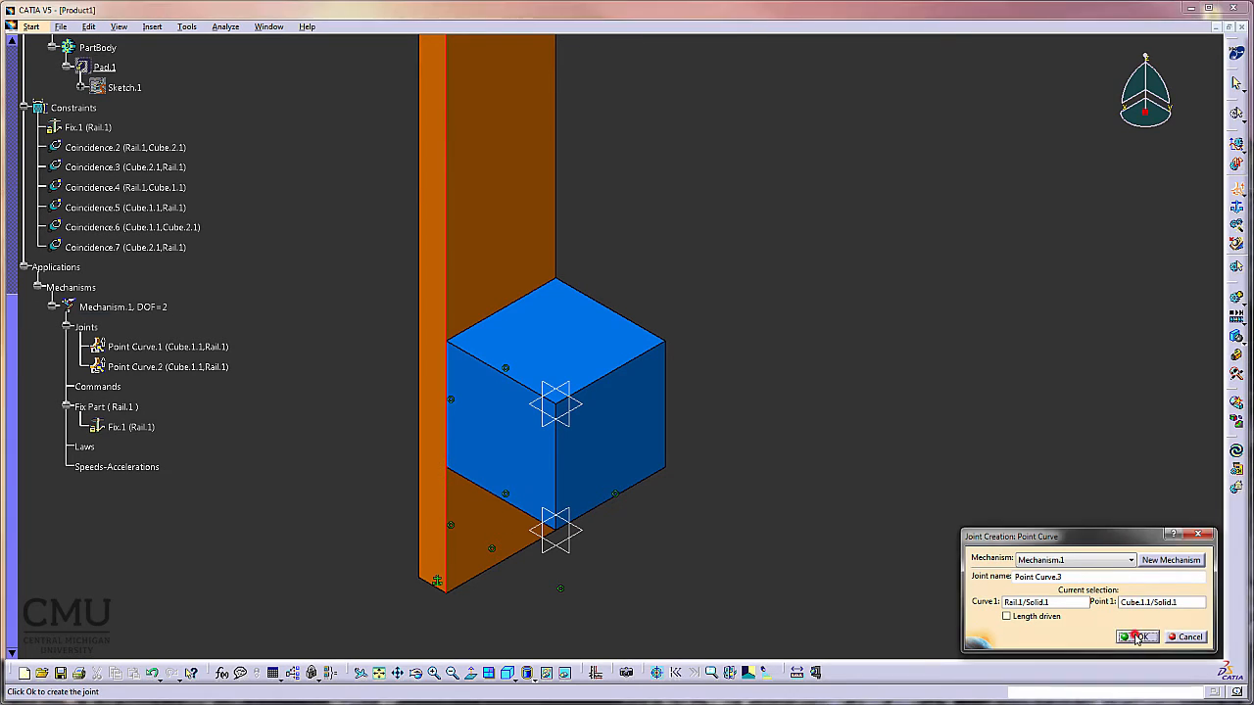
click(1140, 637)
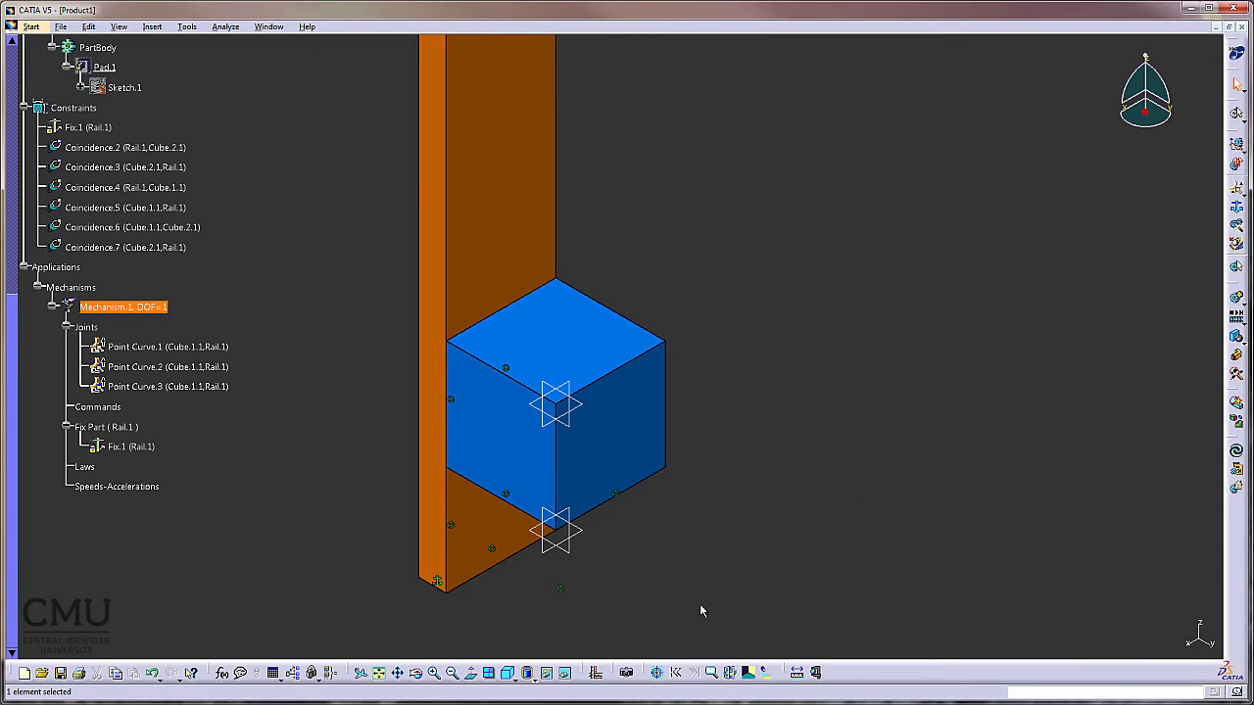
Hide the blue cube on the rail.
right_click(558, 336)
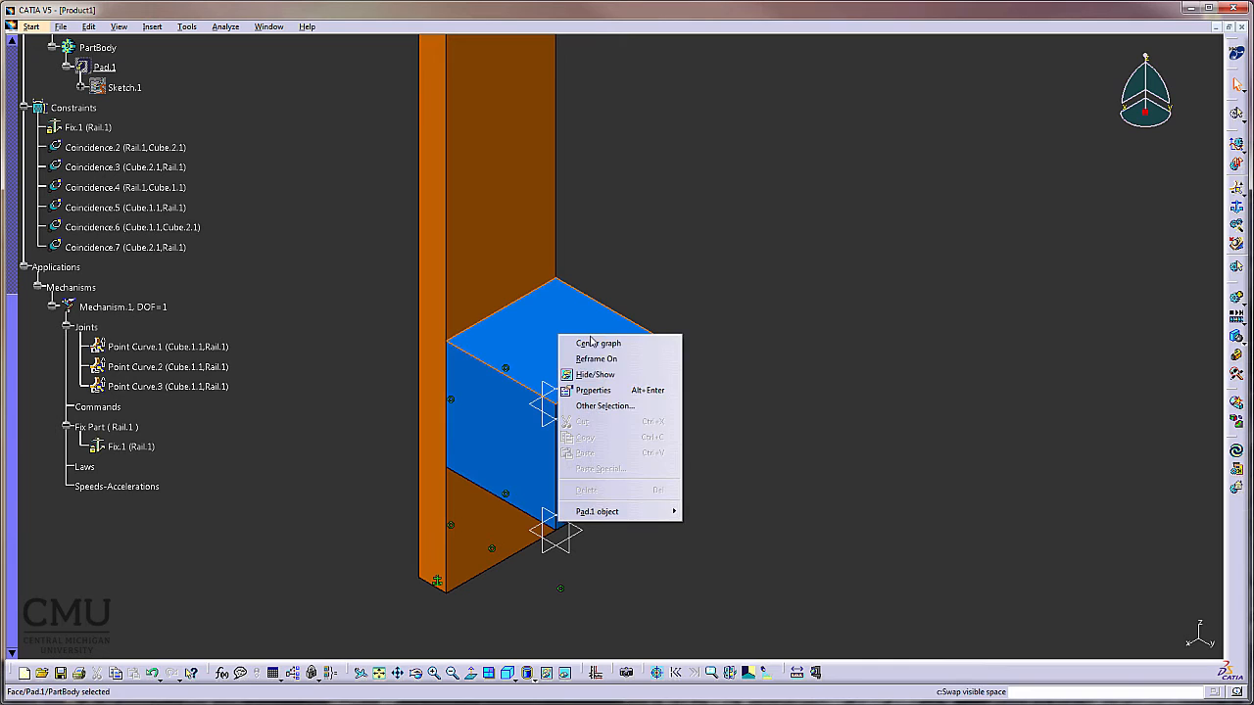
click(619, 381)
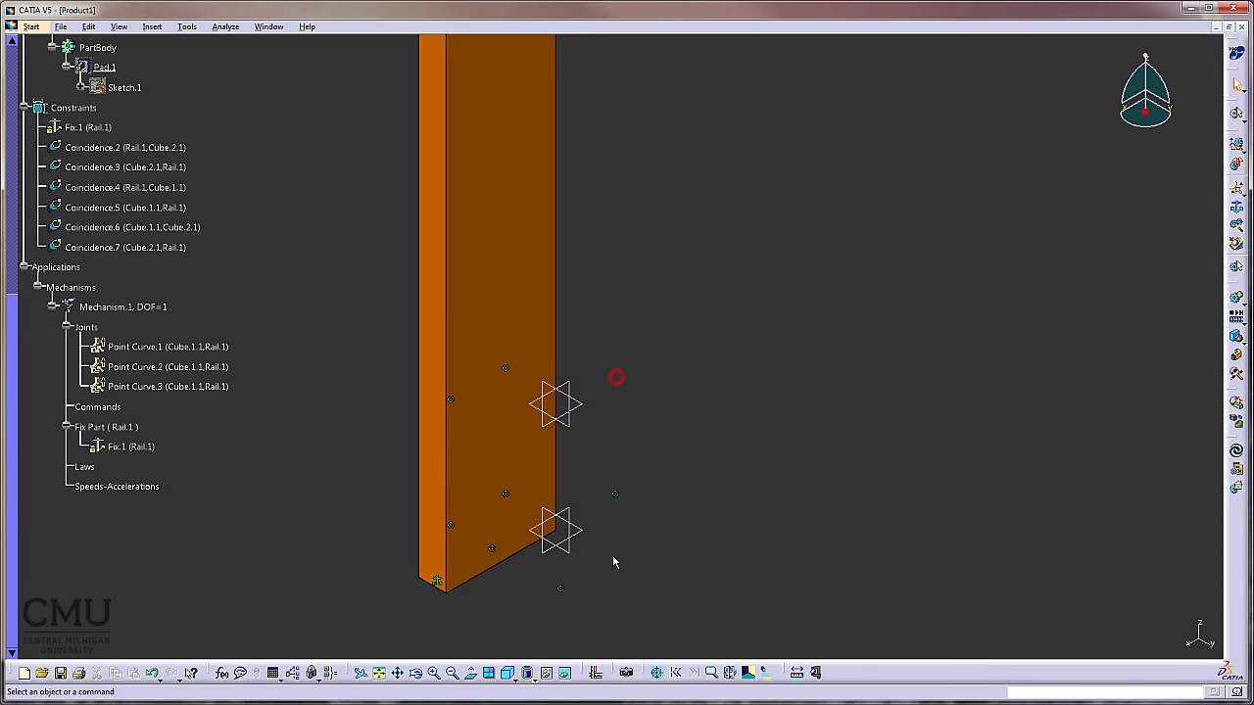
Restore the hidden purple cube to the visible space.
click(566, 674)
right_click(618, 530)
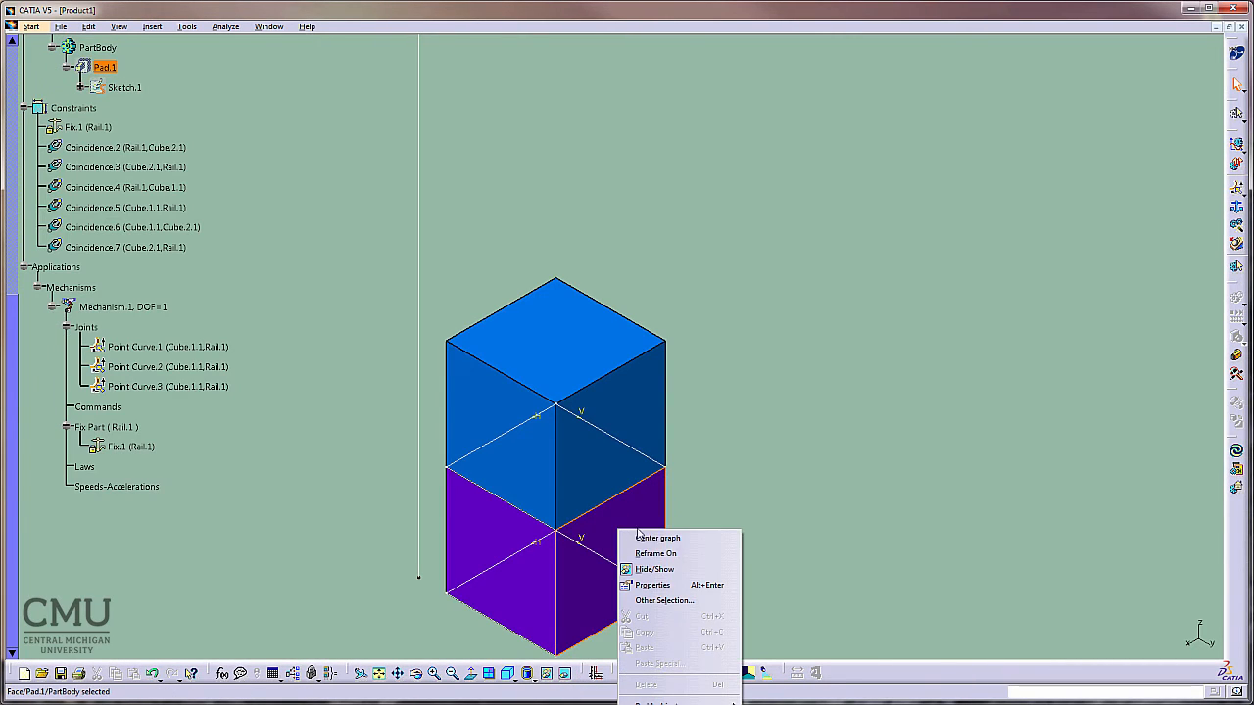
click(662, 574)
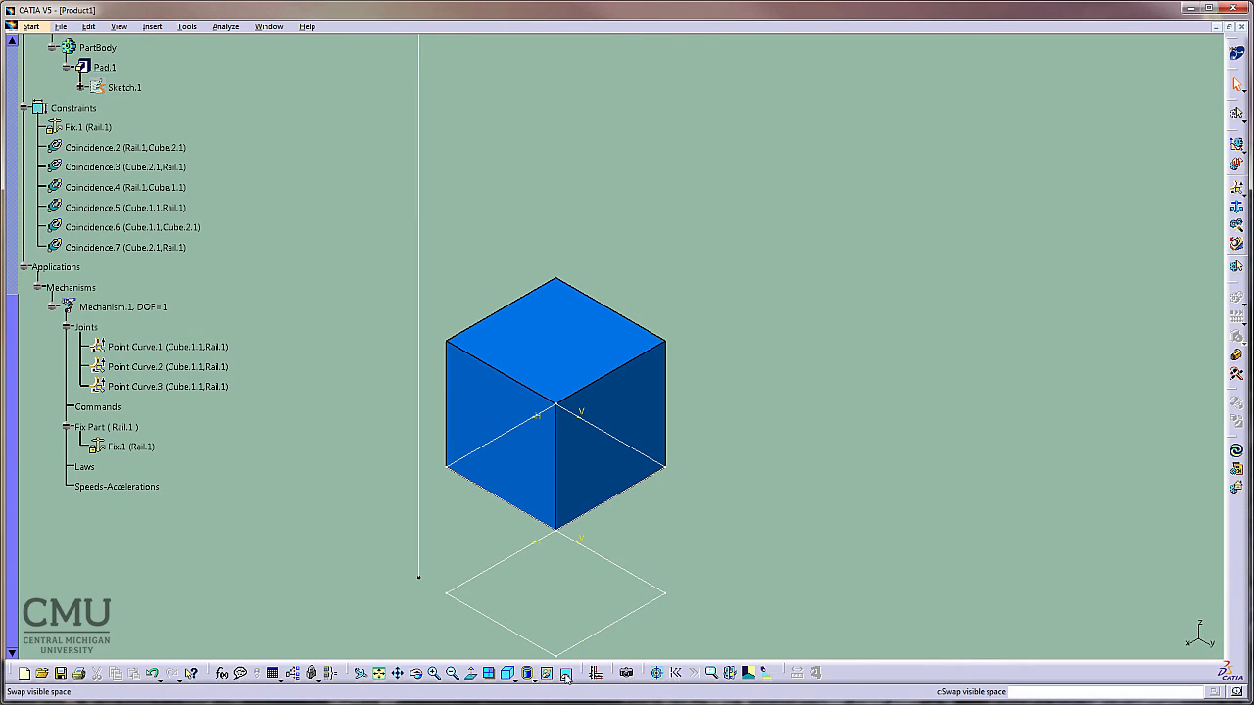
click(566, 675)
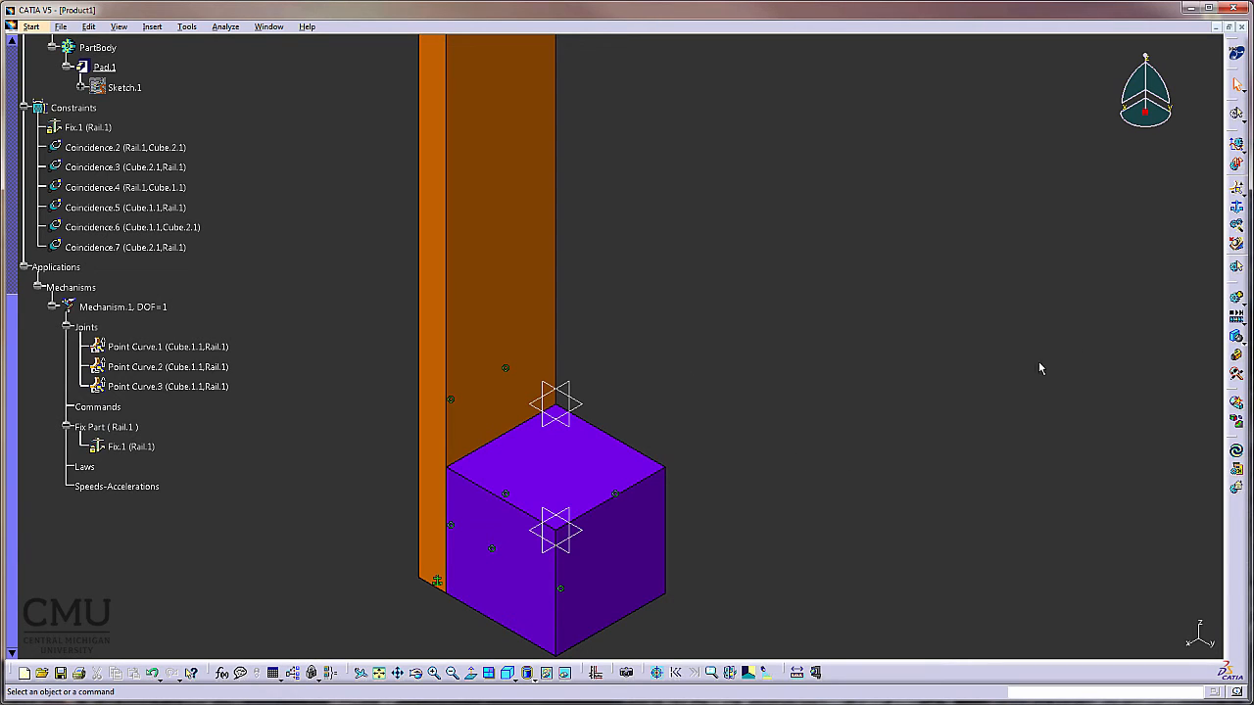
Create a Point Curve joint between the edge shared by the rail's narrow and wide faces and the purple cube's top corner on it.
click(1236, 187)
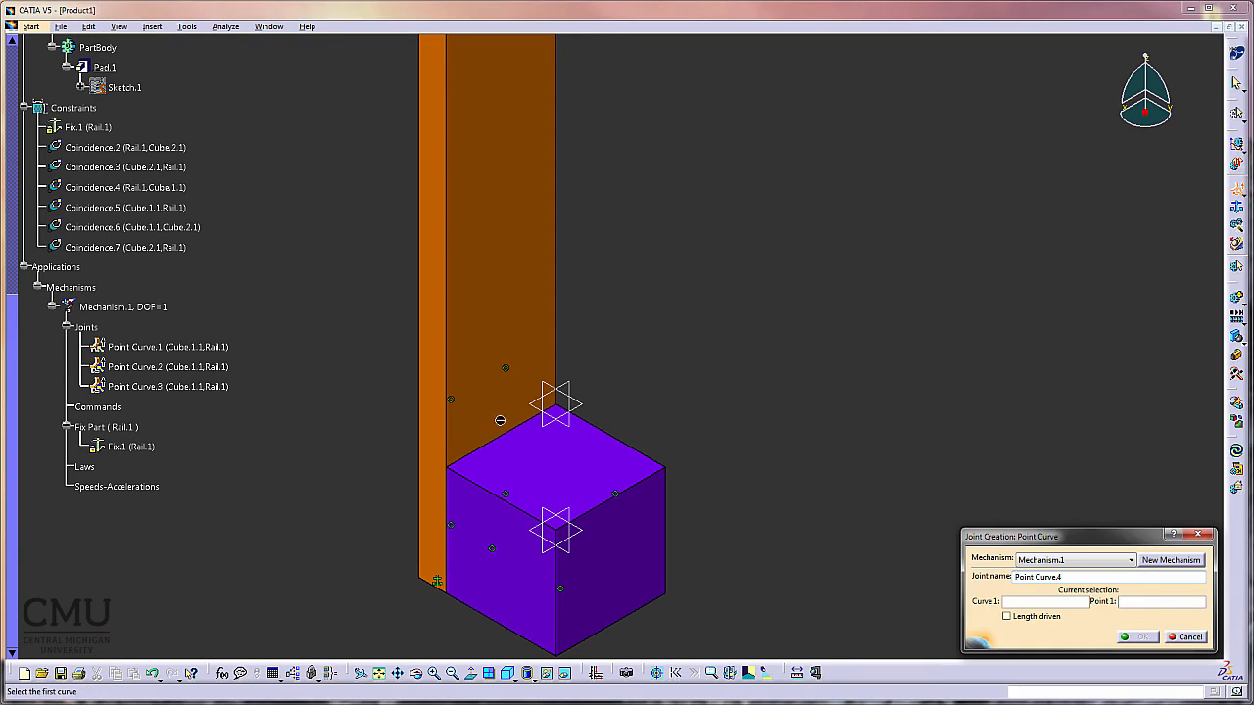
click(451, 431)
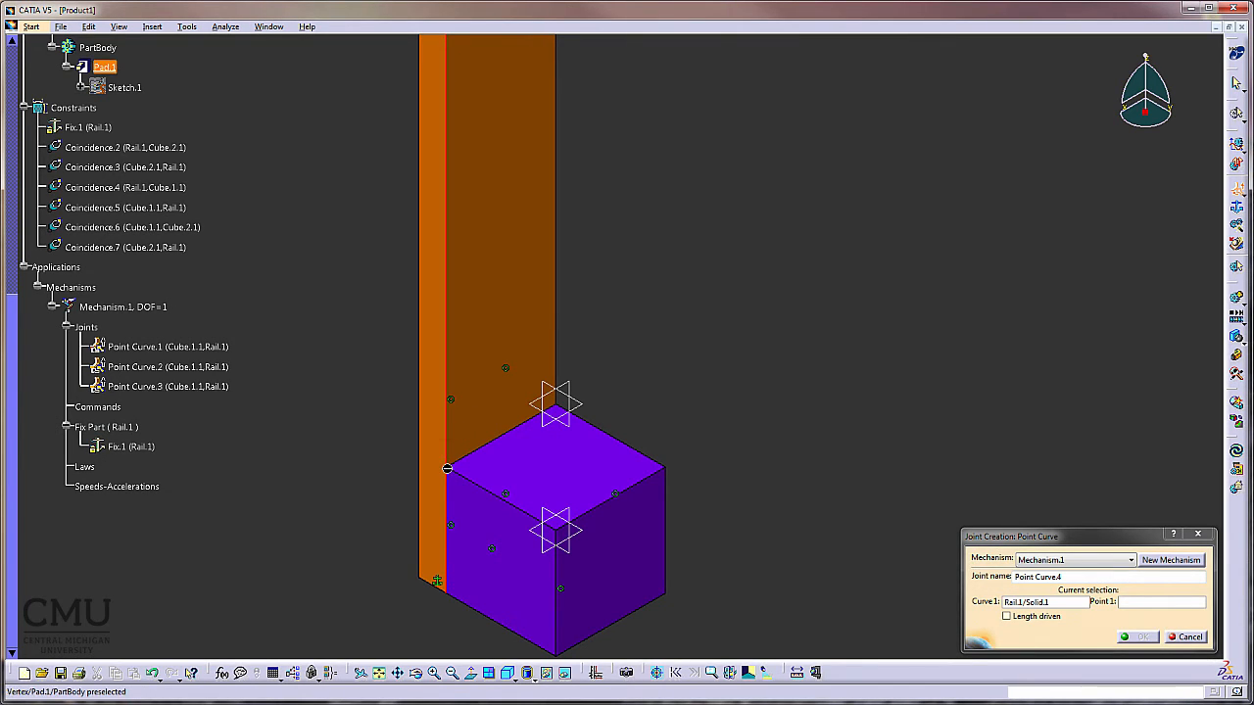
click(448, 470)
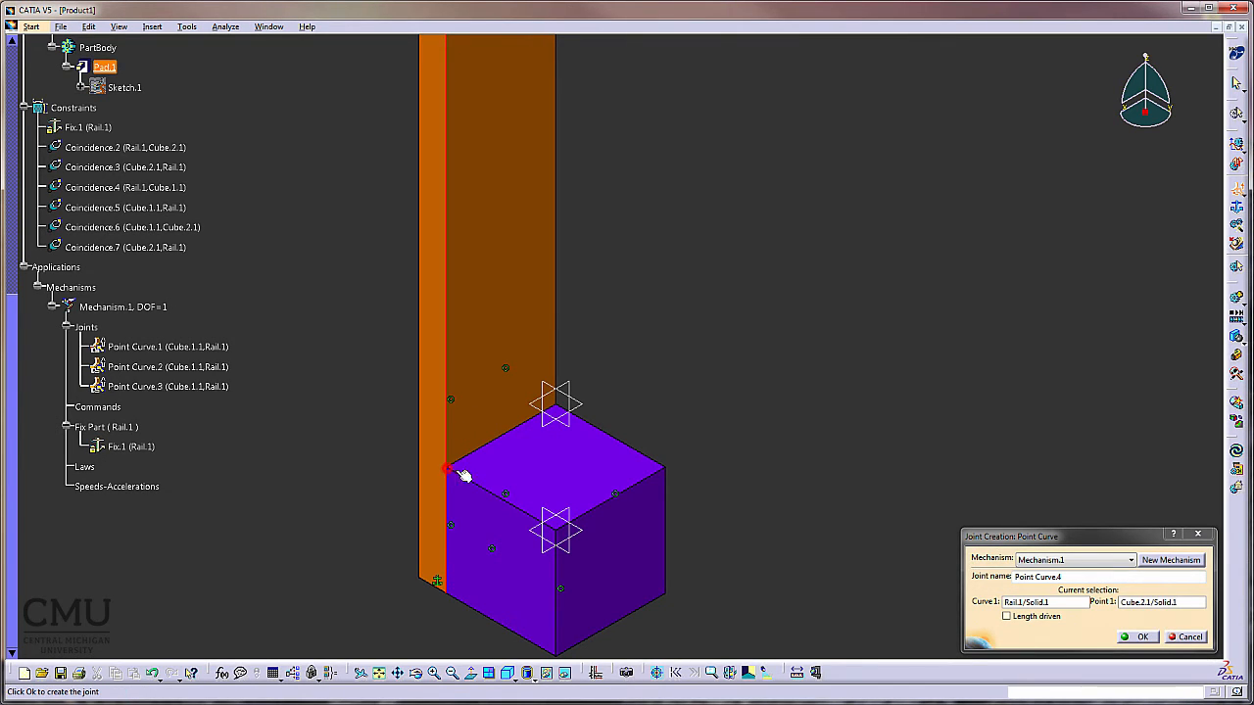
click(1133, 637)
Create a Point Curve joint between the edge shared by the rail's narrow and wide faces and the purple cube's bottom corner on it.
click(1236, 188)
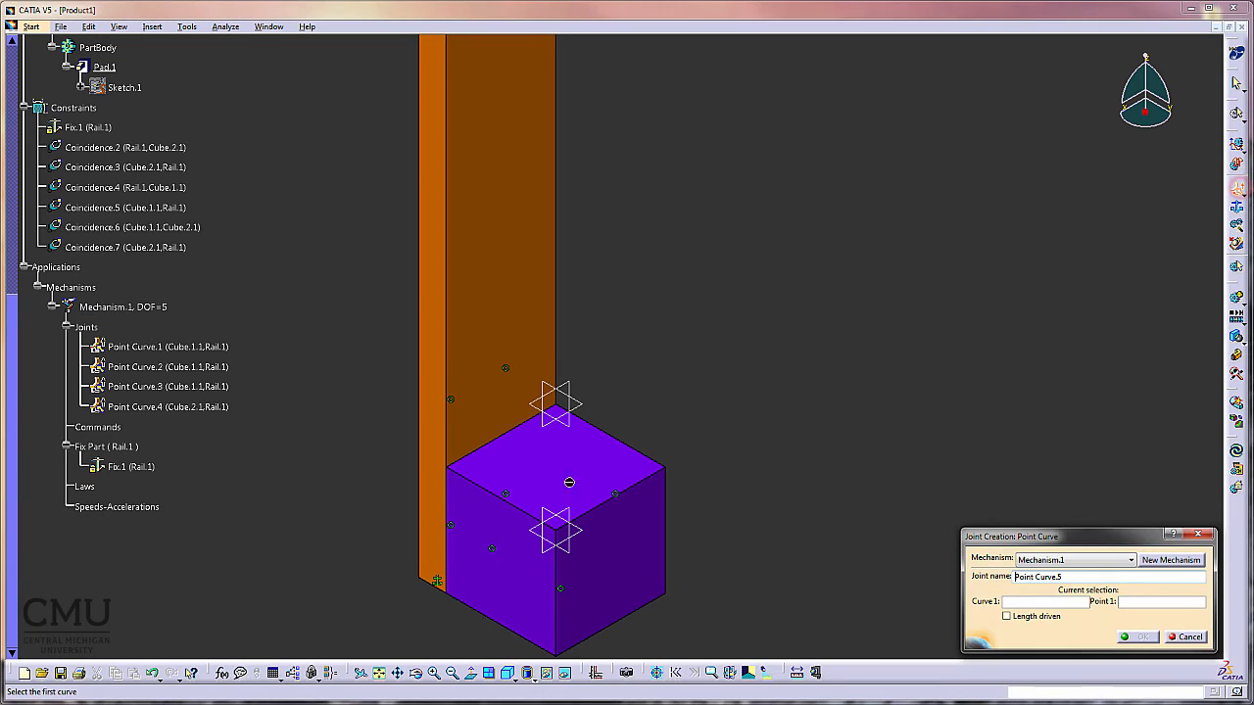
click(435, 422)
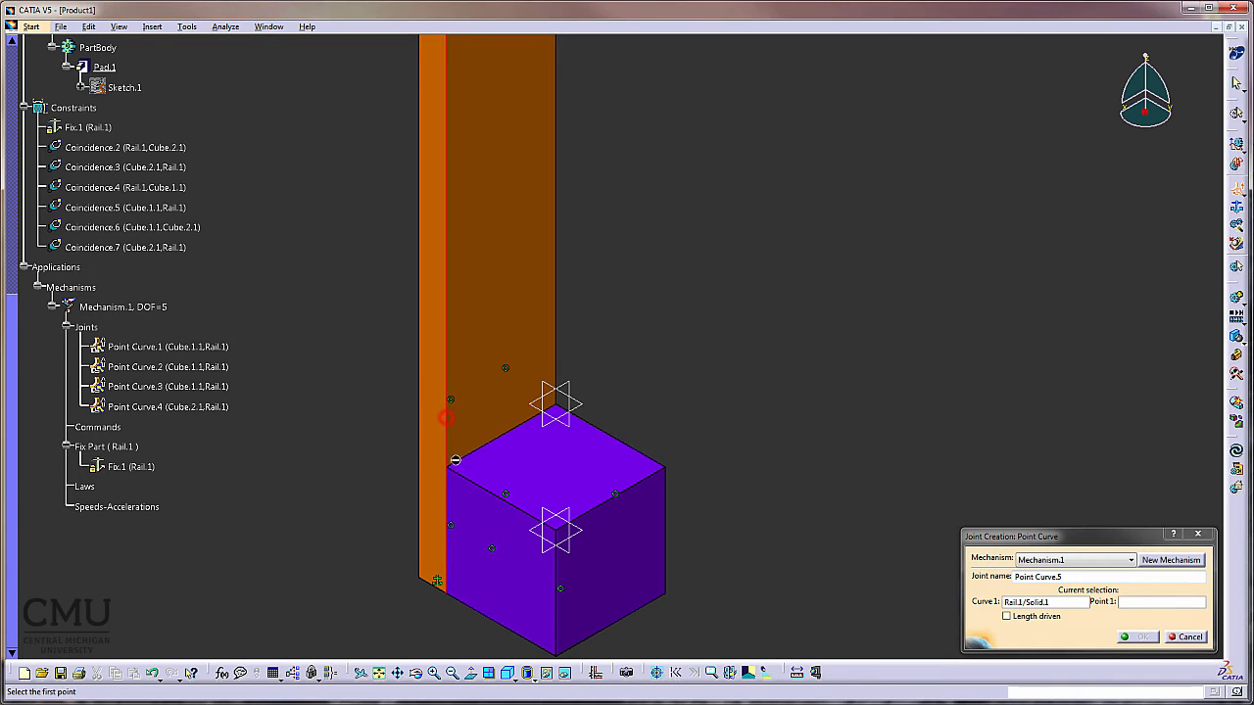
click(453, 598)
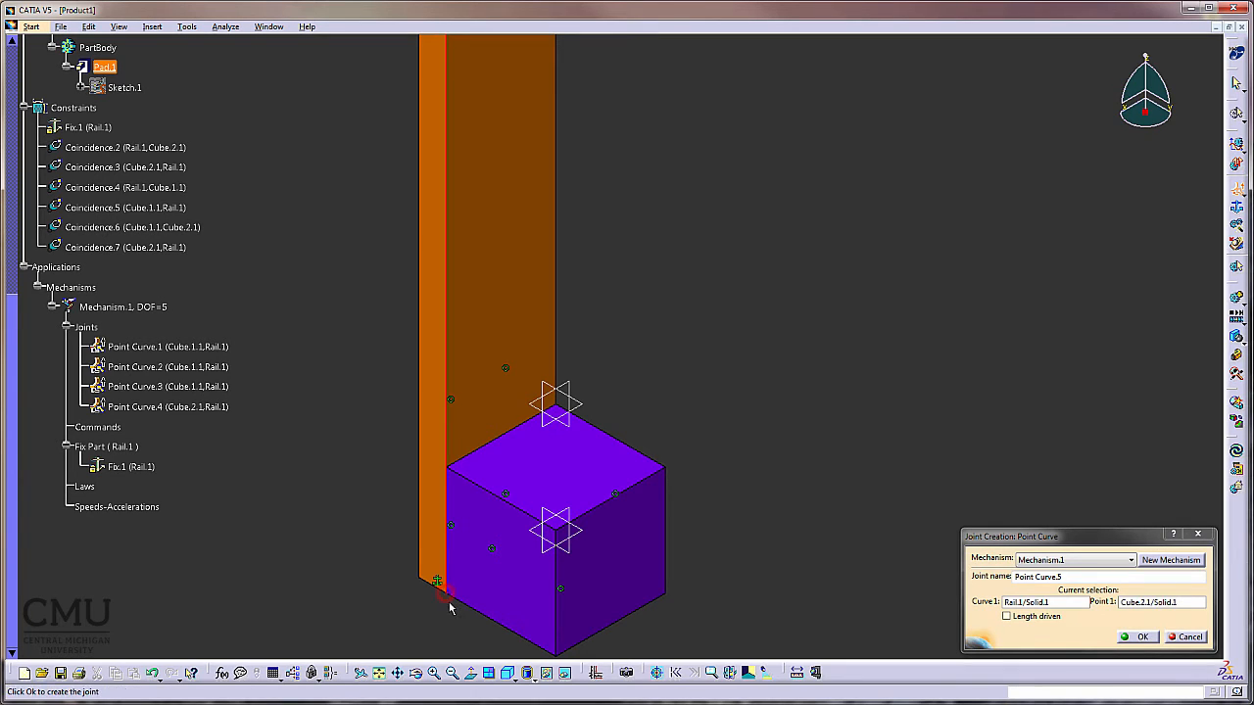
click(1136, 638)
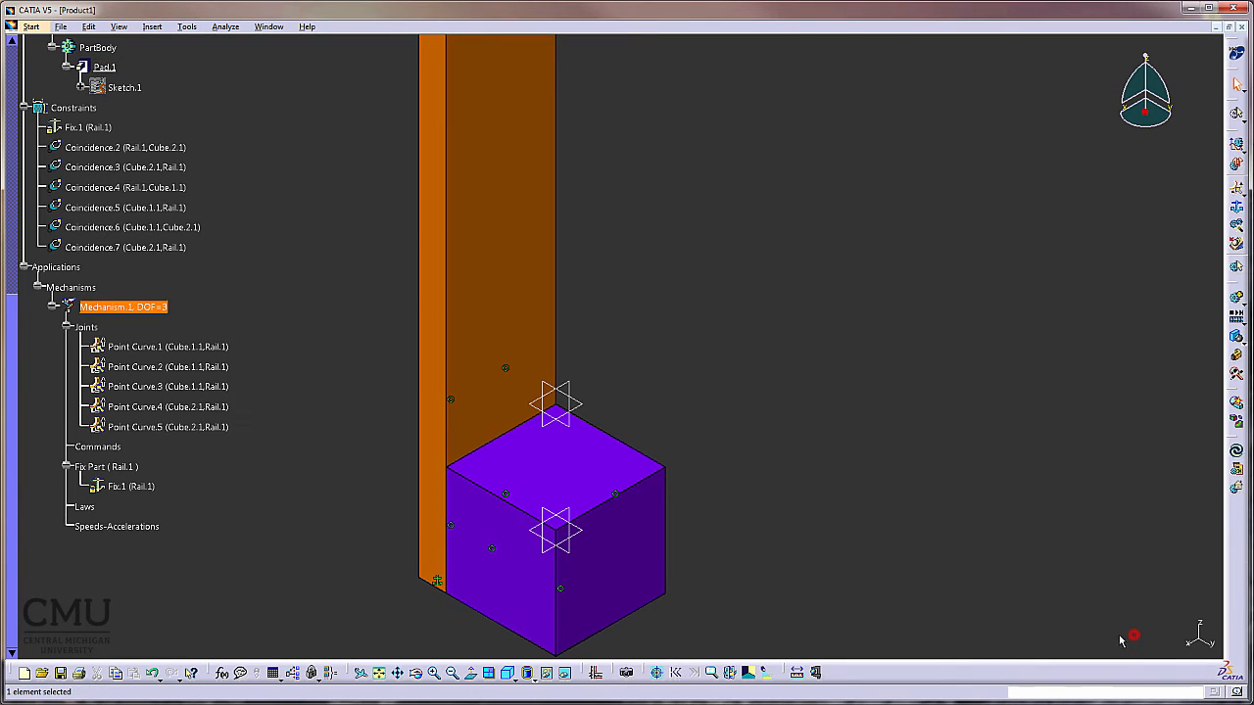
click(978, 506)
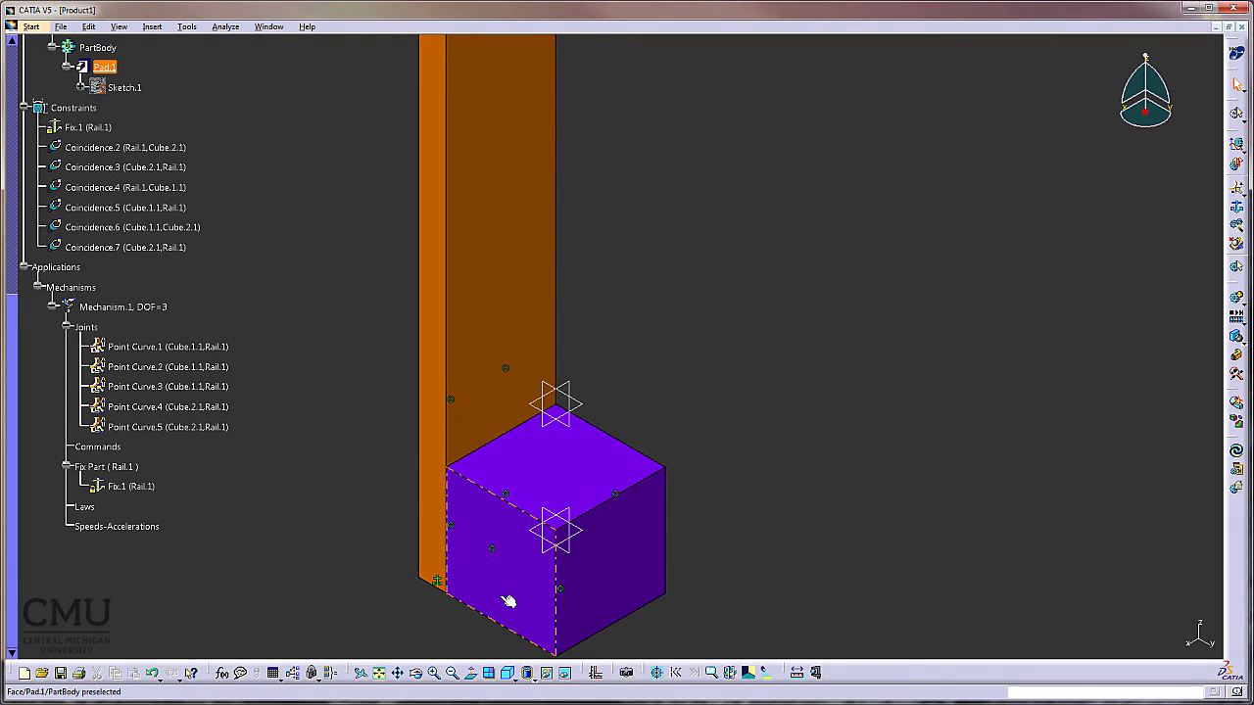
Create a Cylindrical joint between the purple cube's top edge away from the rail and the hidden blue cube's coincident bottom edge.
click(568, 677)
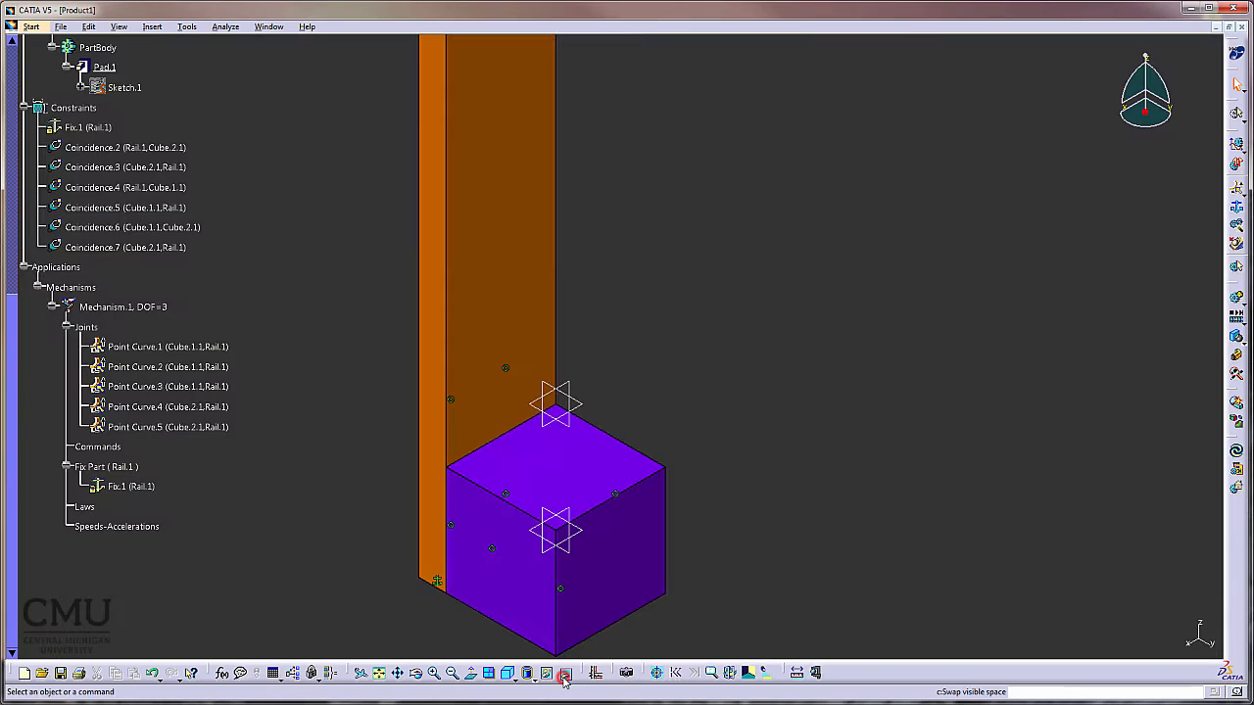
click(567, 677)
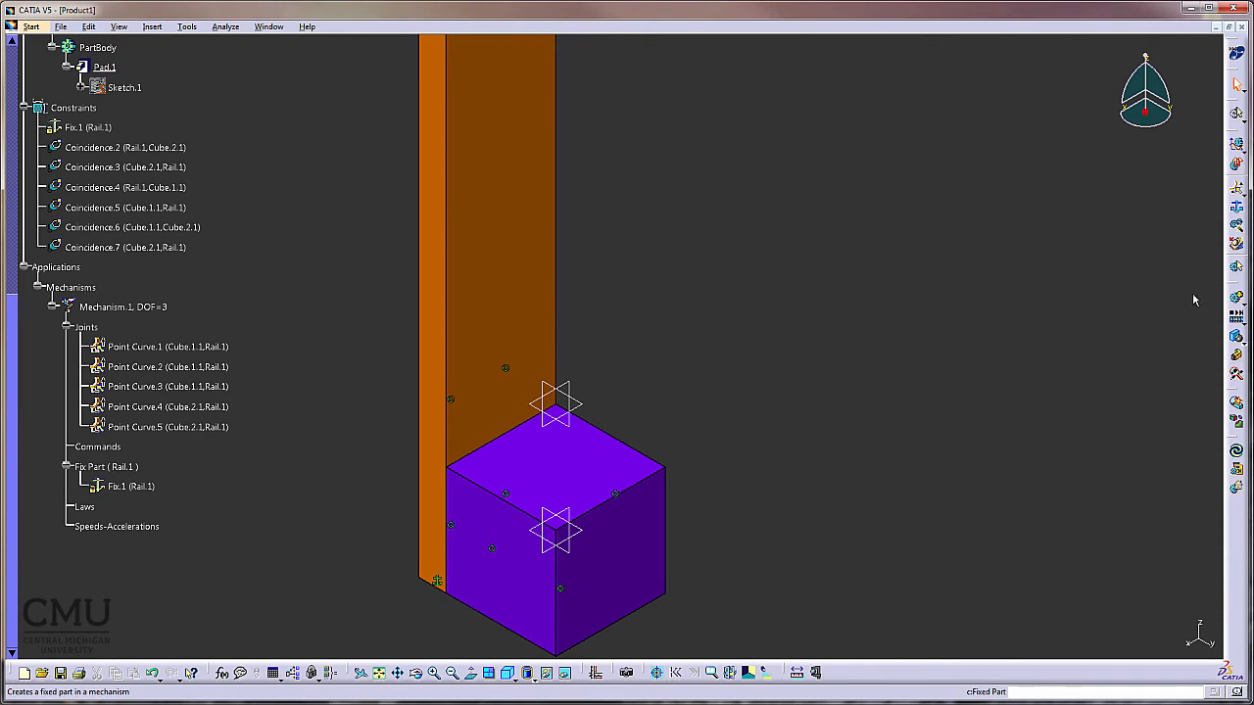
click(1238, 206)
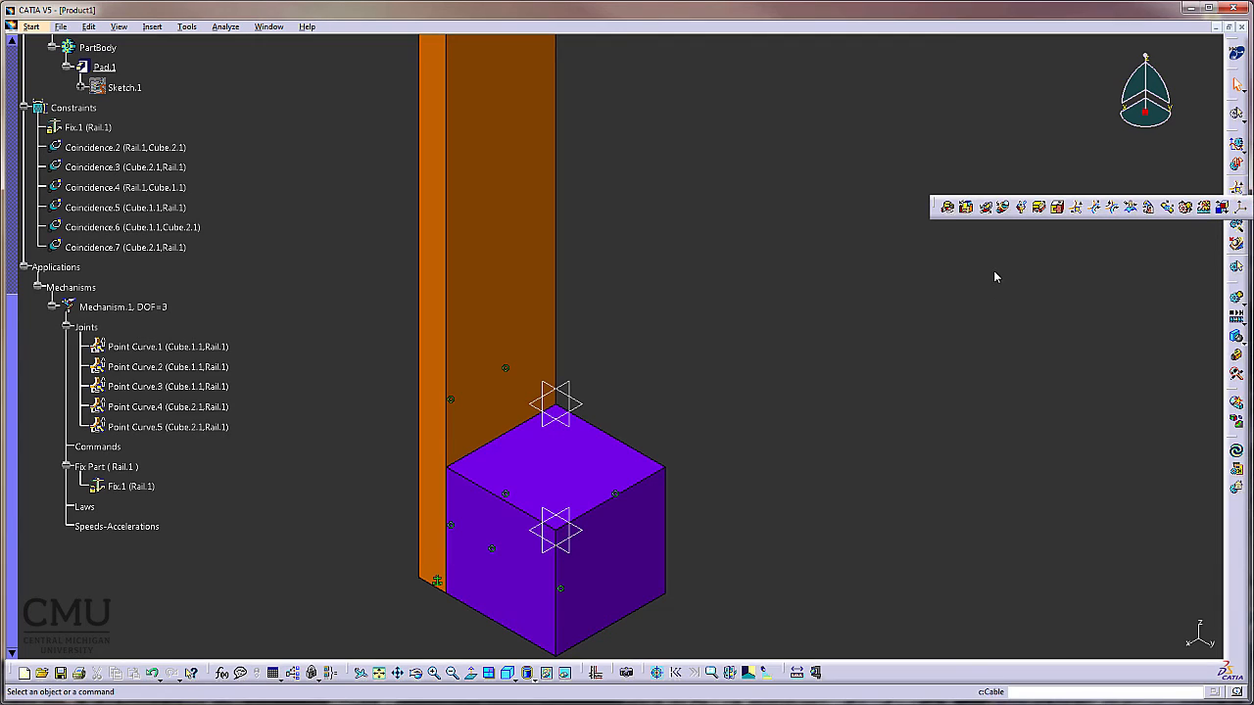
click(985, 207)
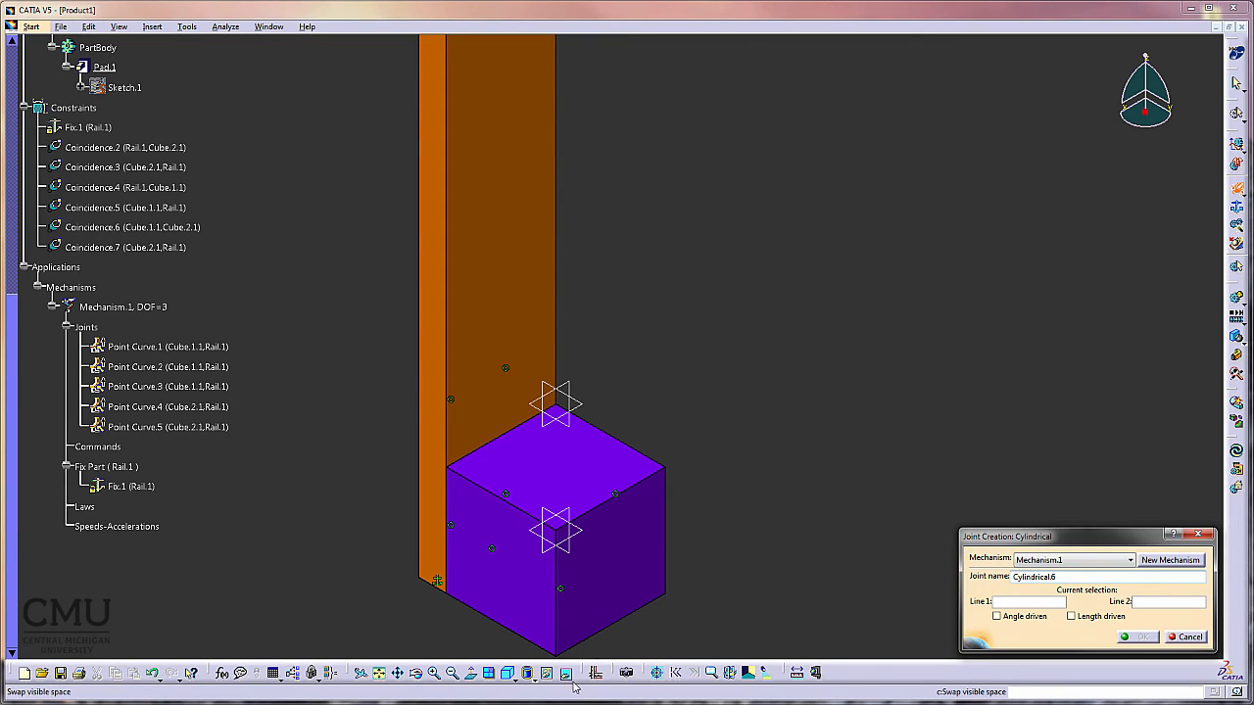
click(601, 516)
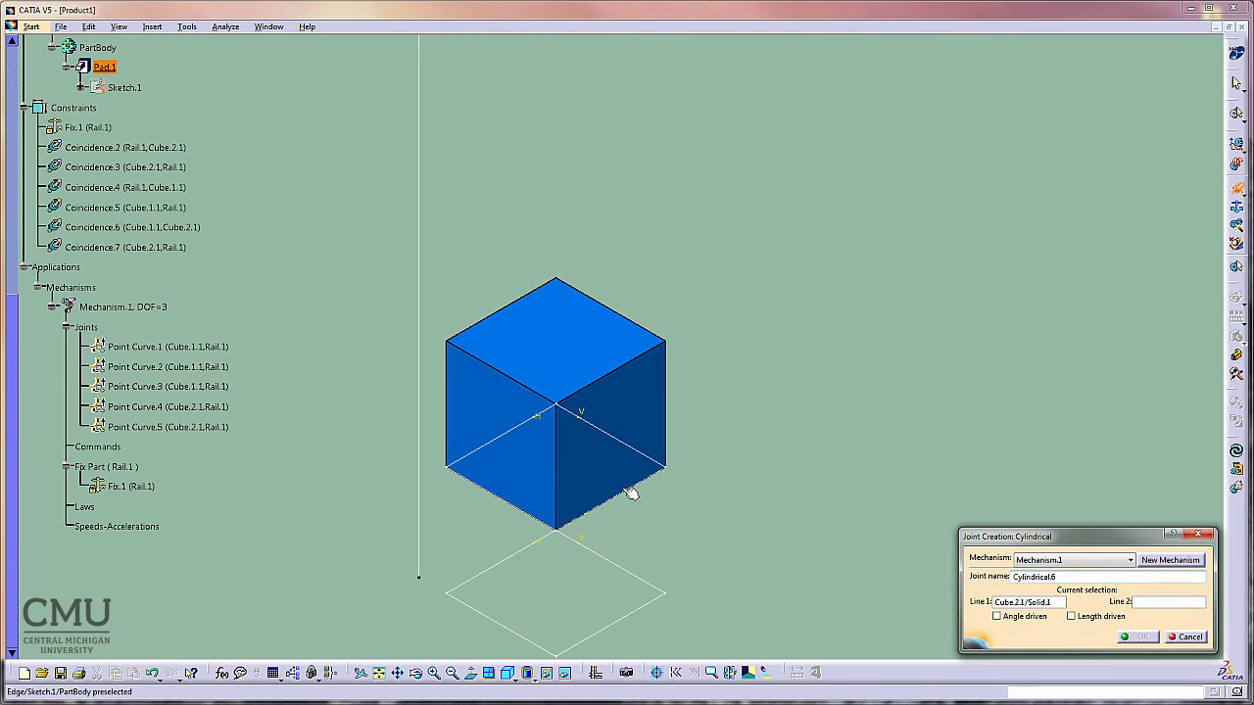
click(630, 493)
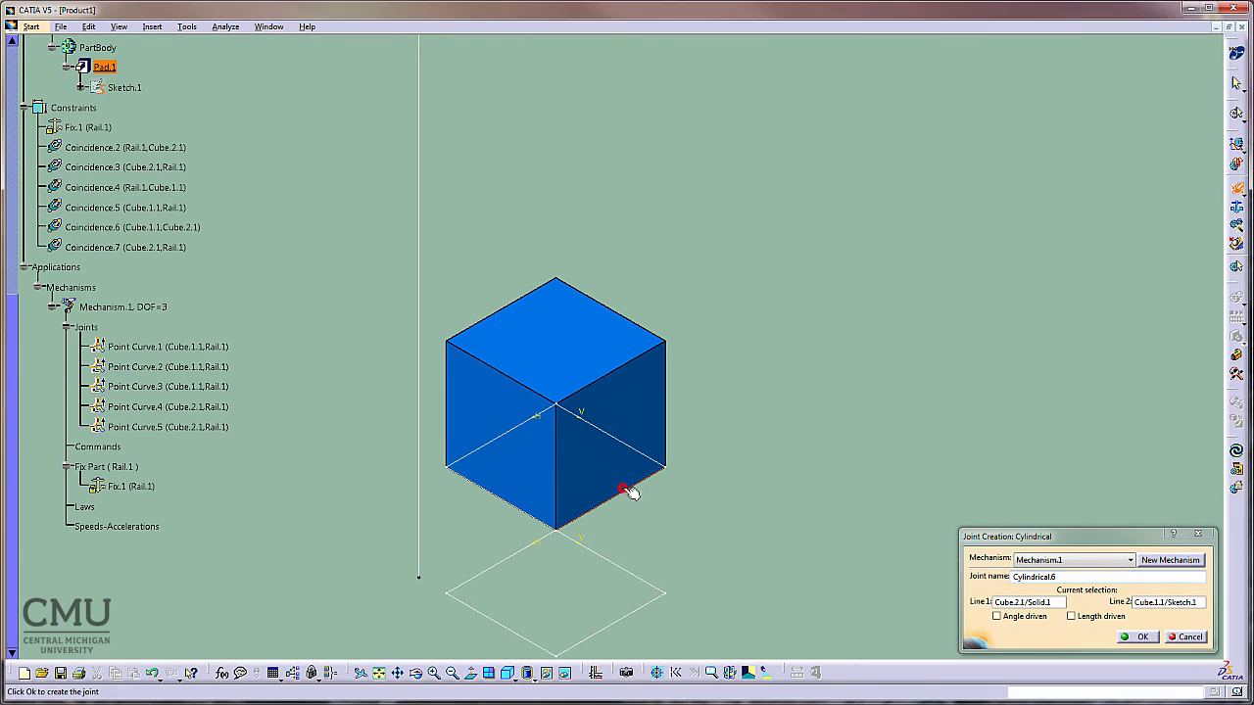
click(1142, 638)
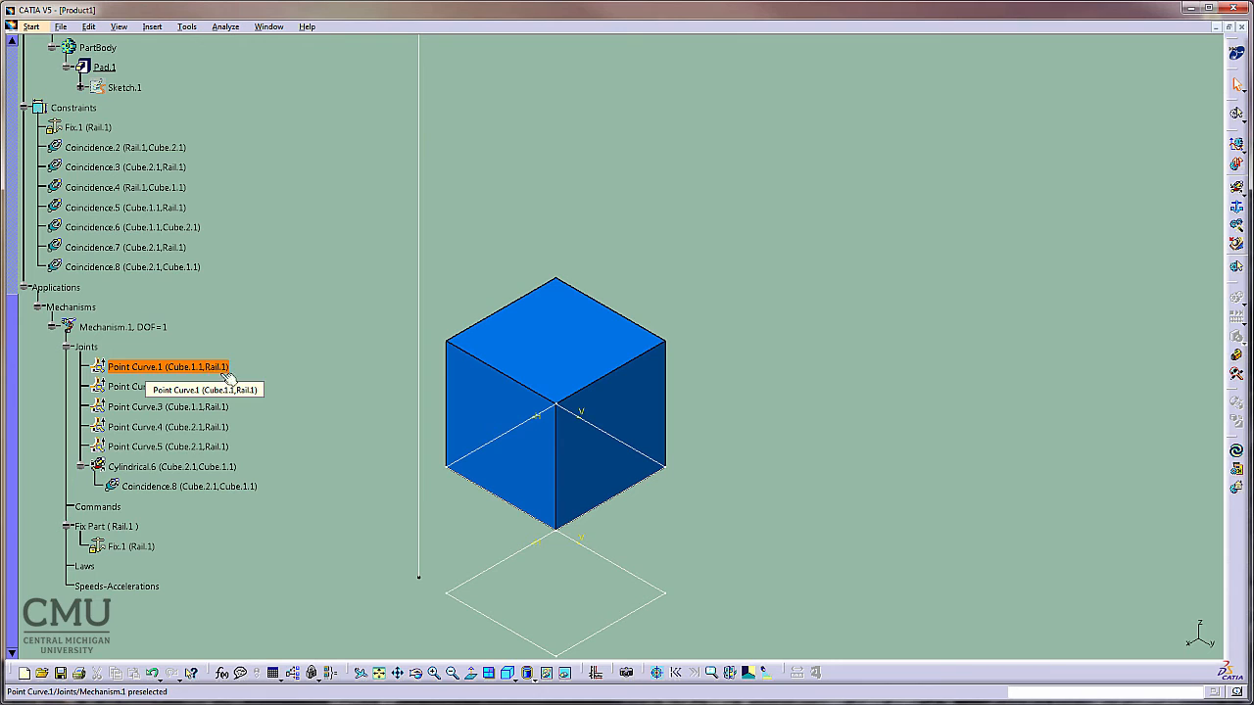
Restore the hidden blue cube and return to the visible space.
right_click(573, 346)
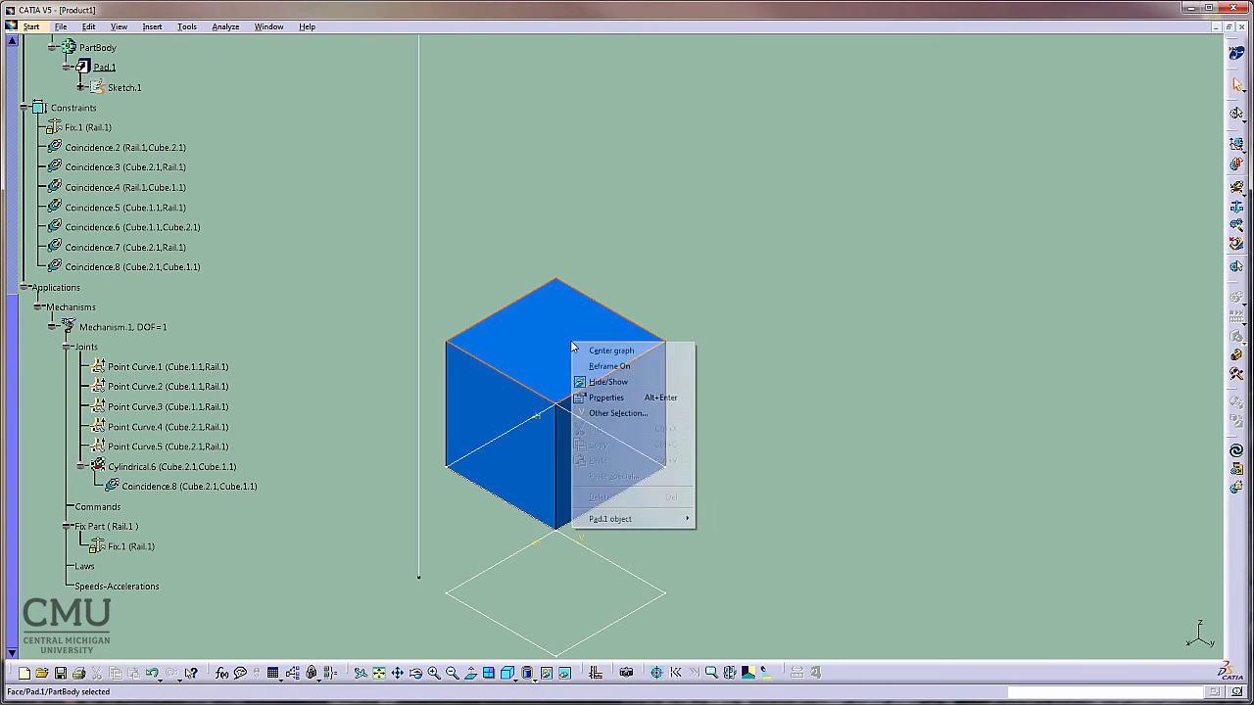
click(644, 382)
click(564, 673)
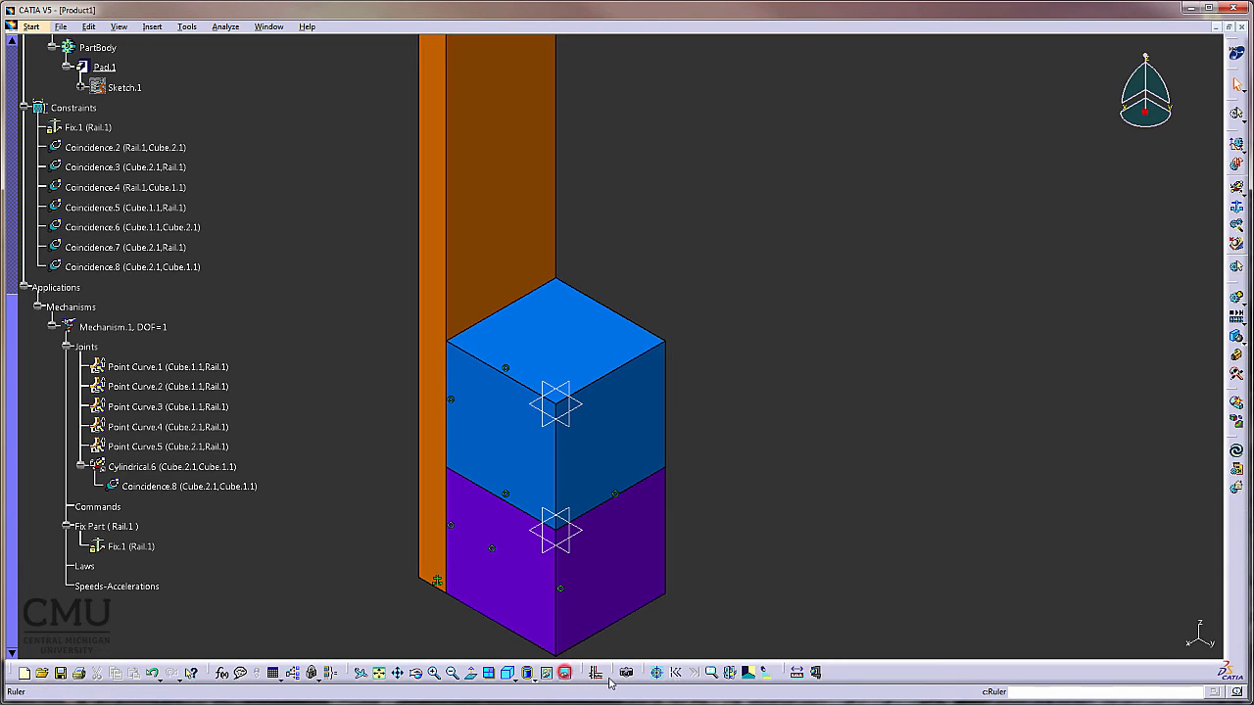
Make the Point Curve.1 joint length driven.
double_click(189, 368)
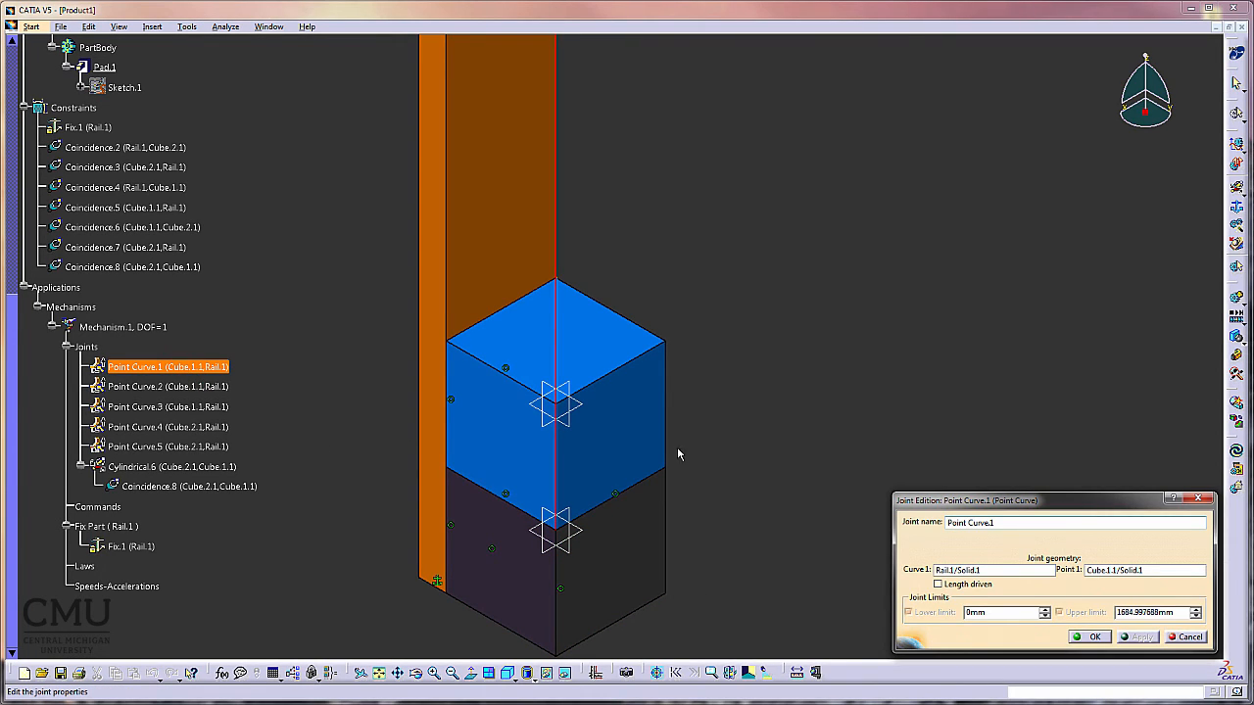
click(952, 586)
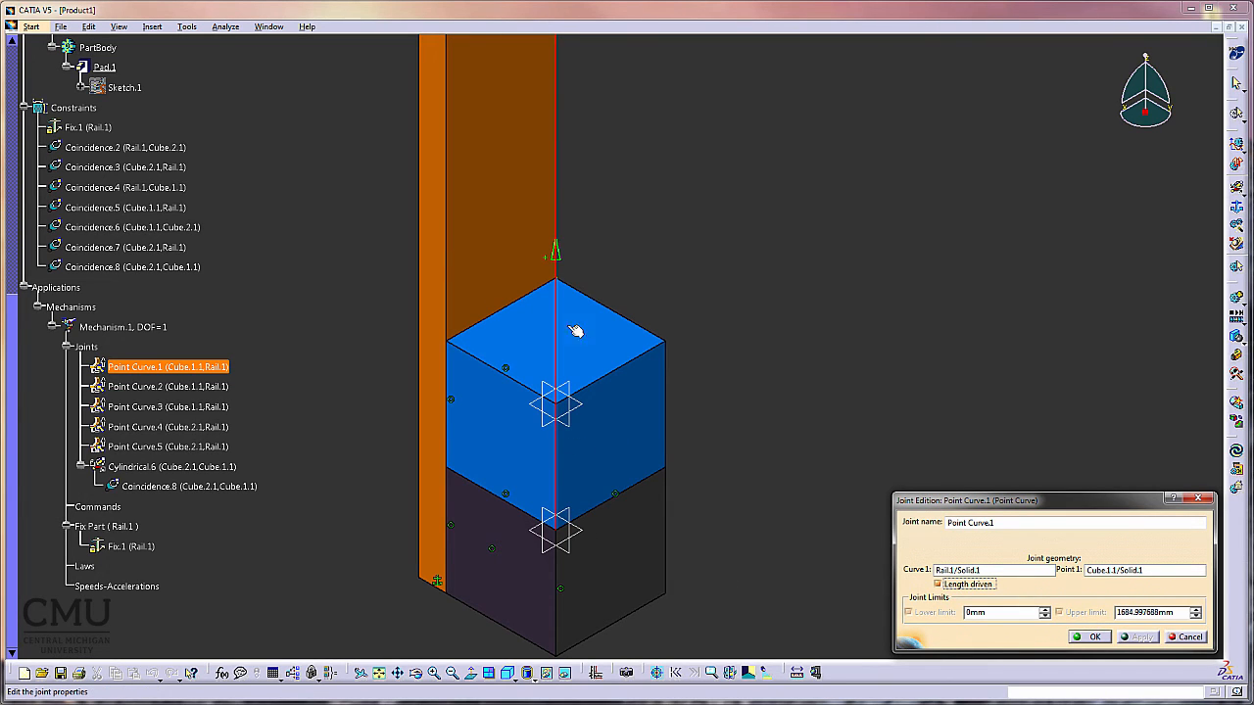
middle_drag(707, 271, 742, 464)
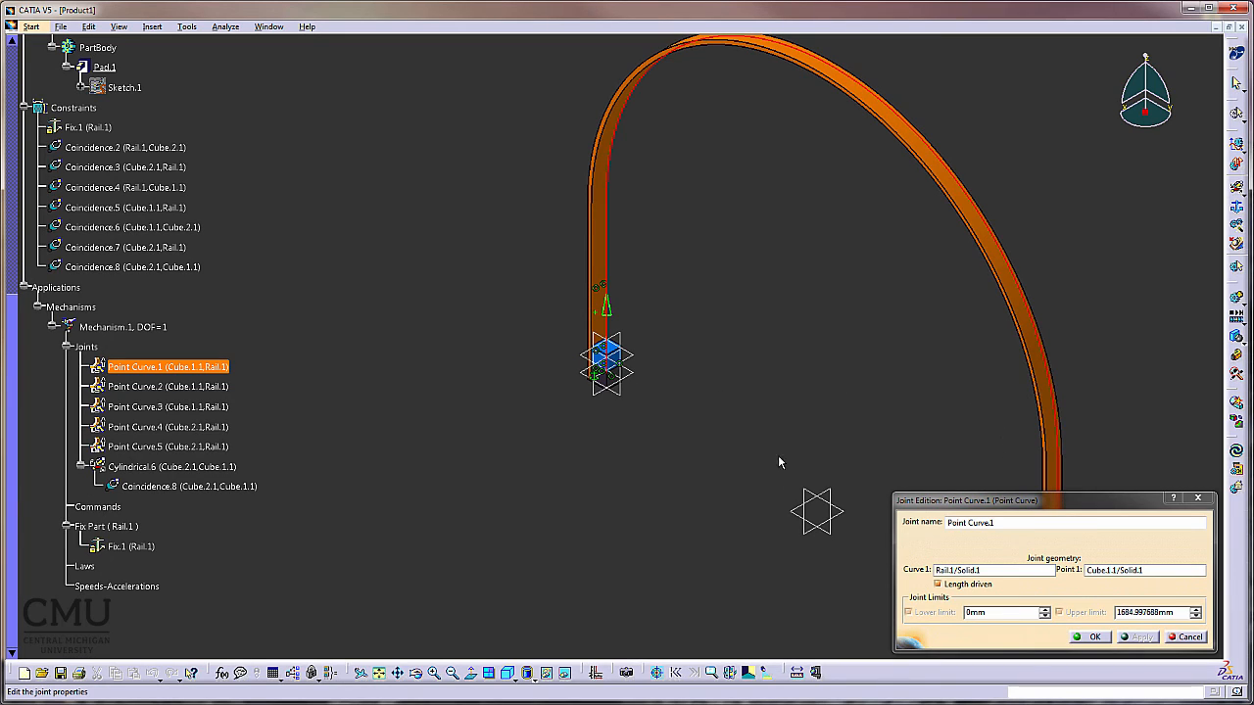
click(1091, 638)
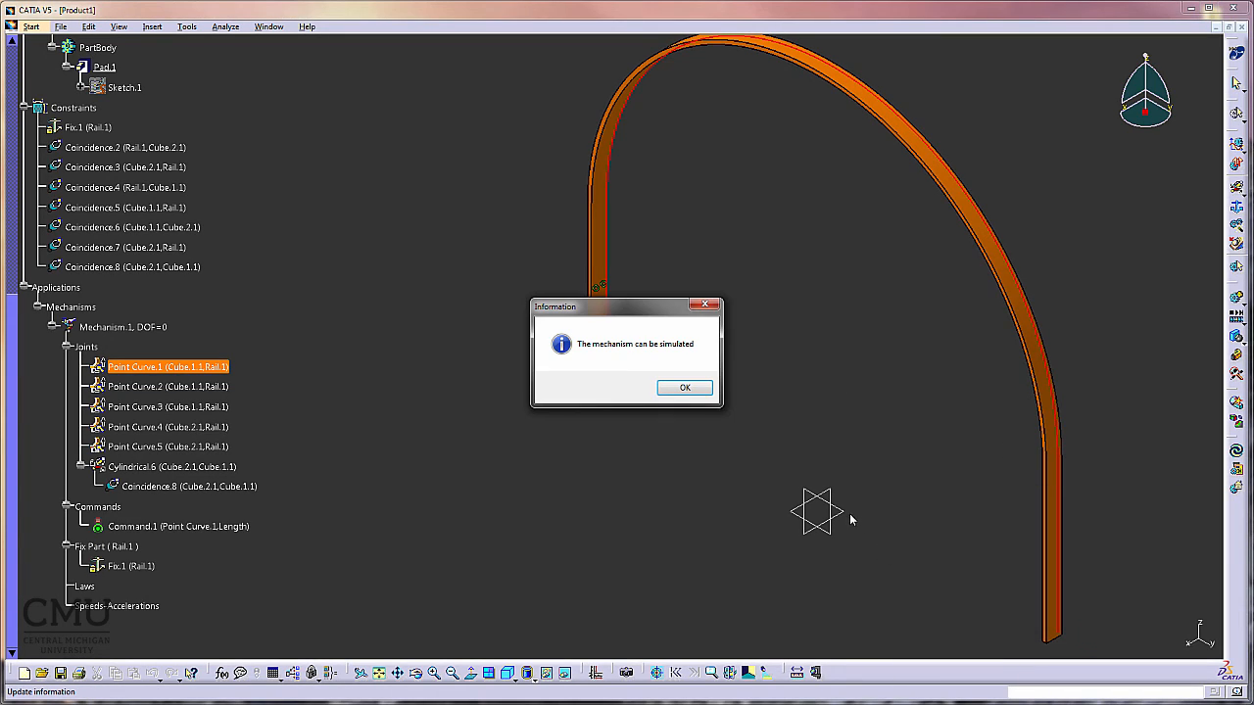
click(685, 388)
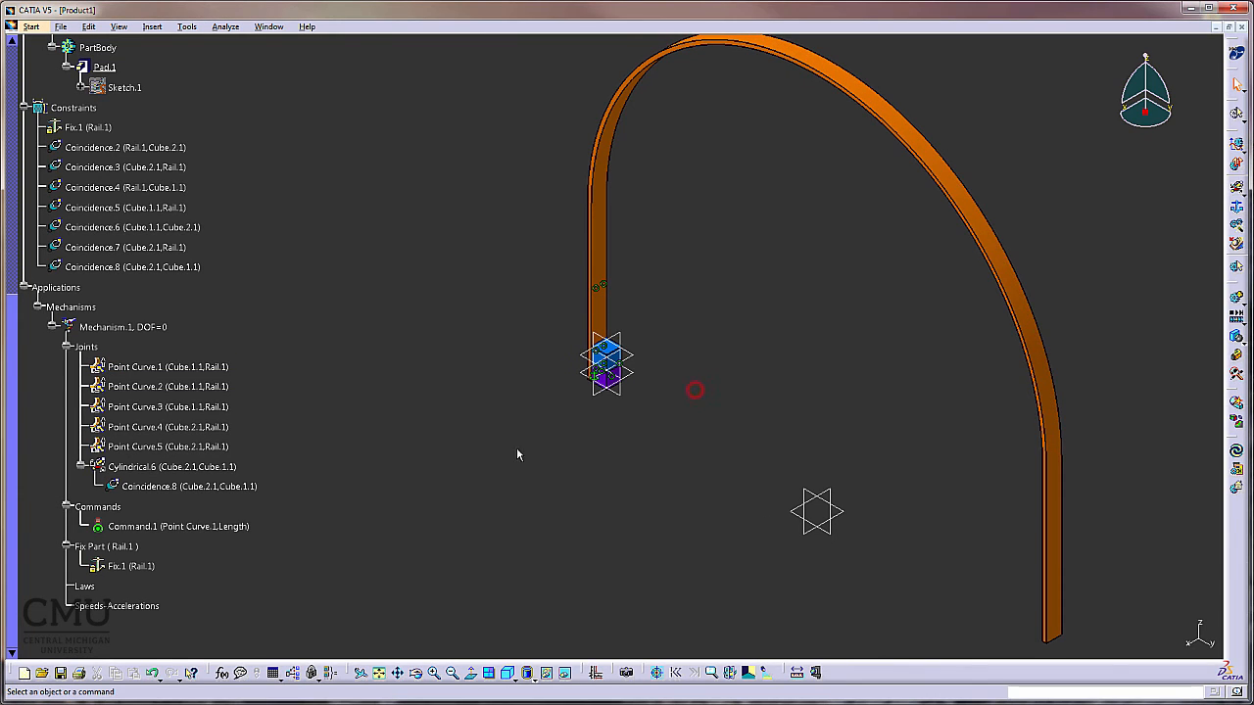
Test Mechanism.1 in a simulation by moving Command.1 down to about 573 and back up to about 1567, discarding the simulation.
click(1236, 299)
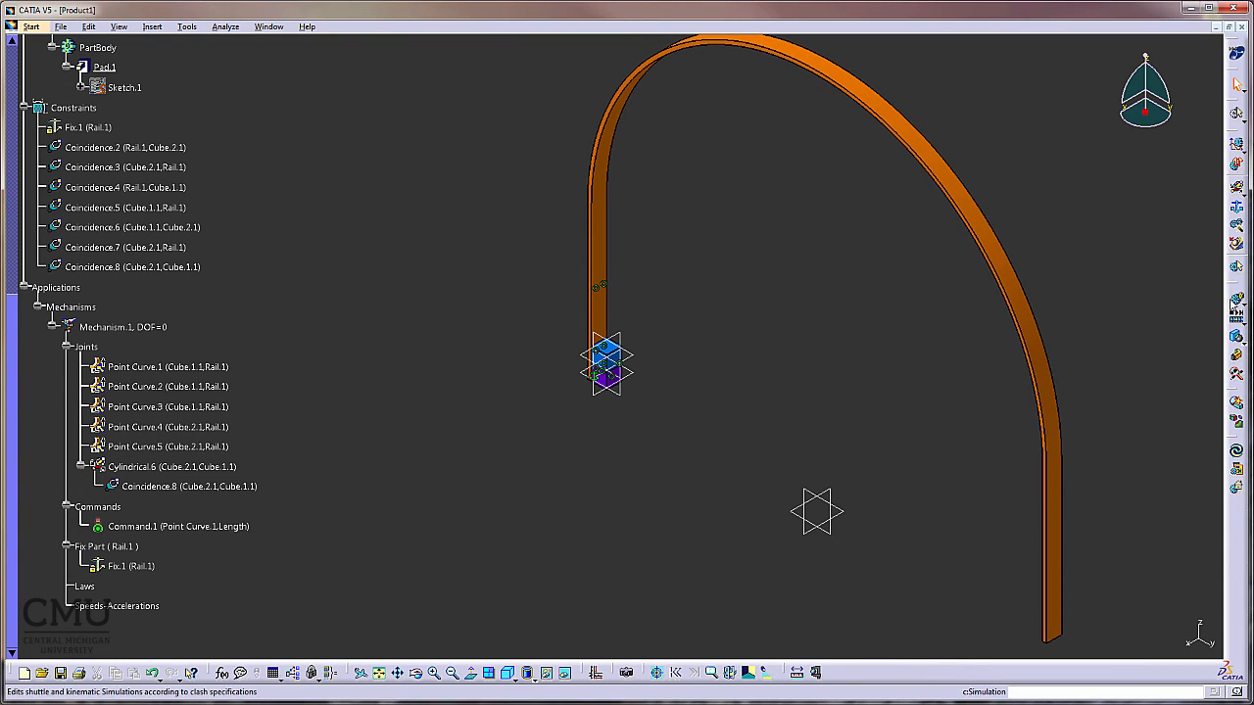
click(1012, 540)
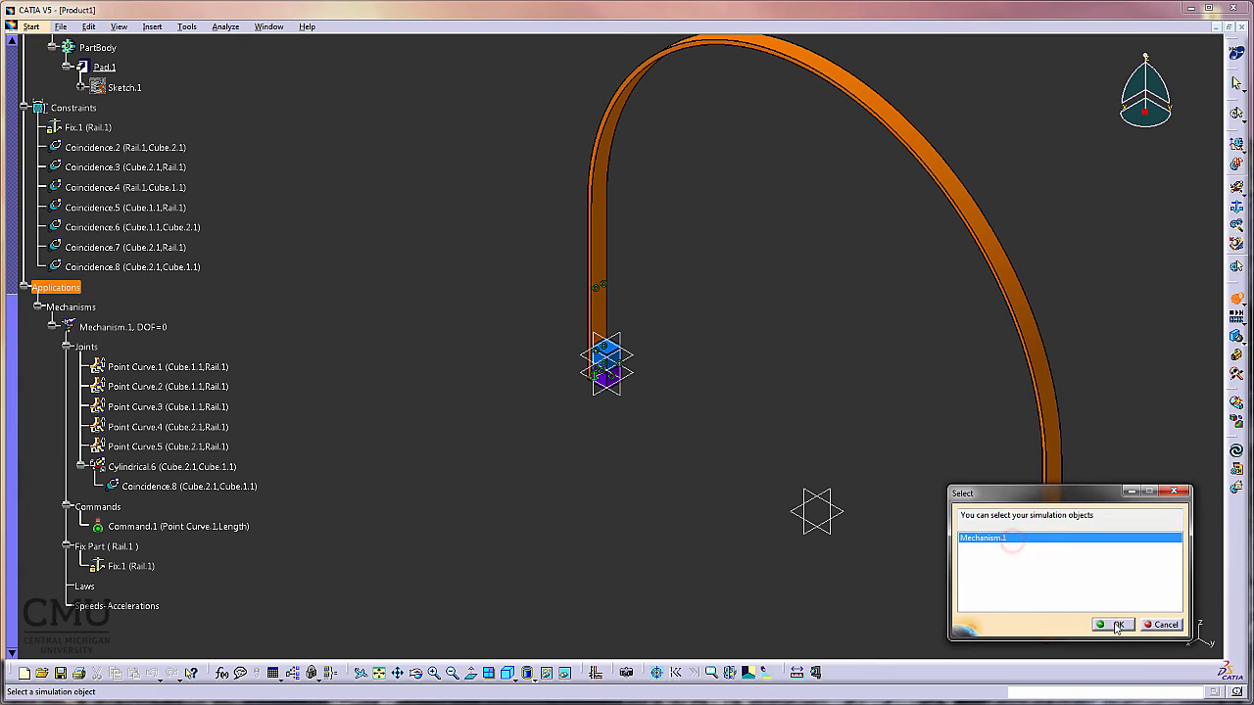
click(1114, 625)
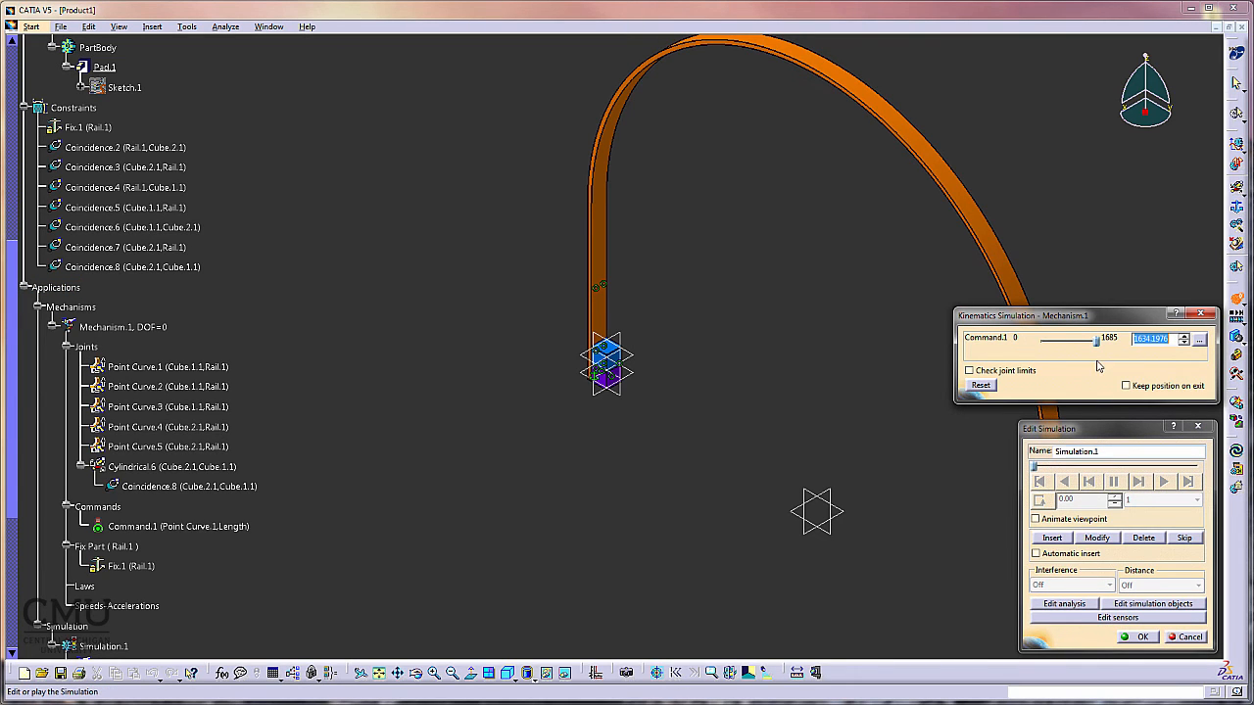
drag(1098, 343, 1060, 344)
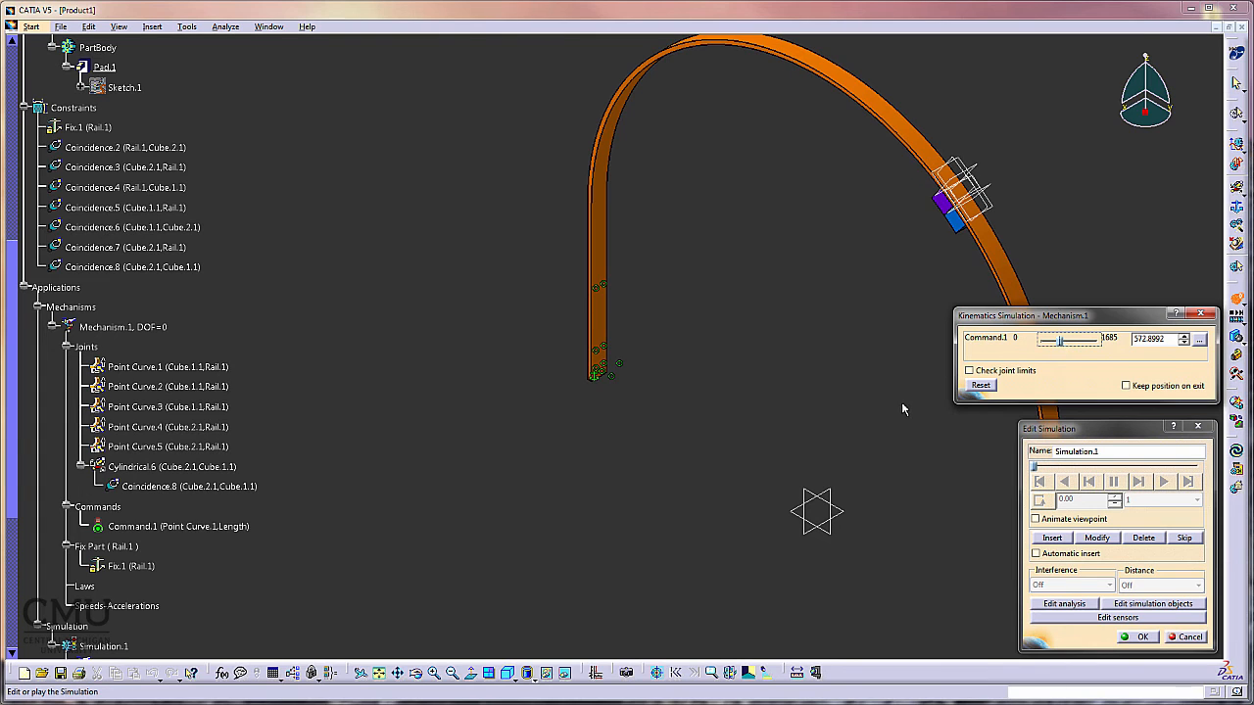
middle_drag(904, 409, 810, 365)
drag(1058, 343, 1128, 341)
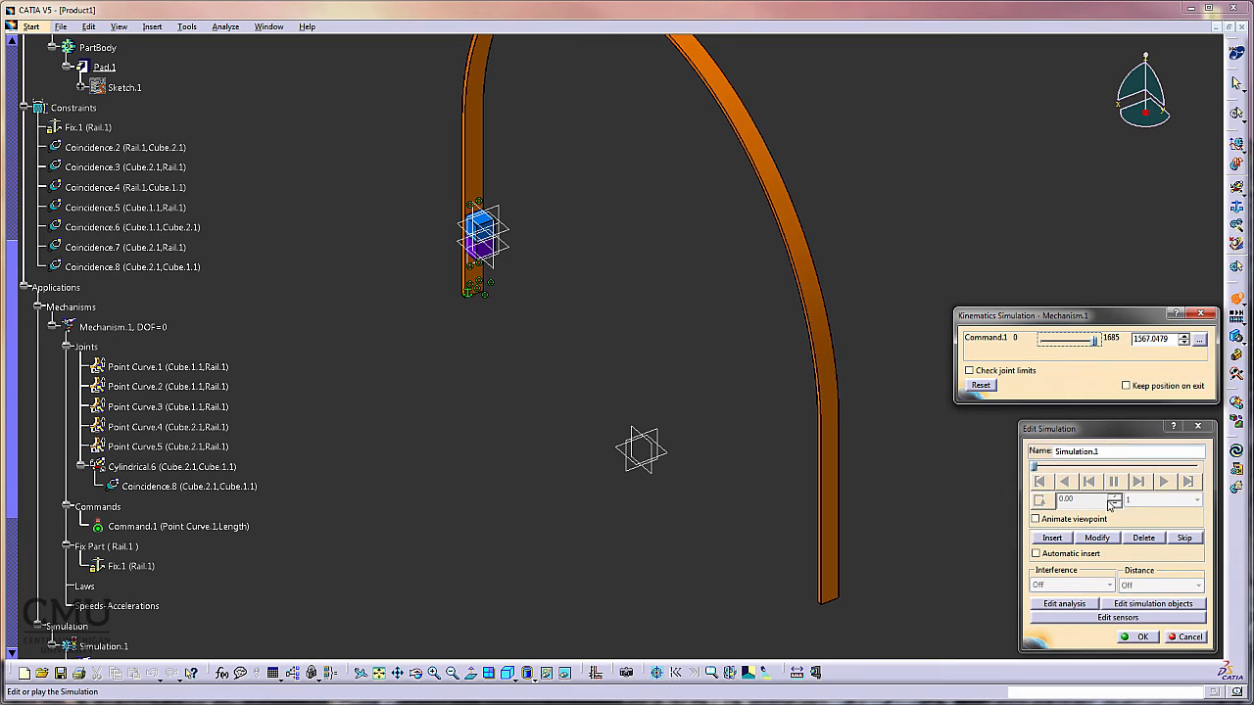
click(1191, 637)
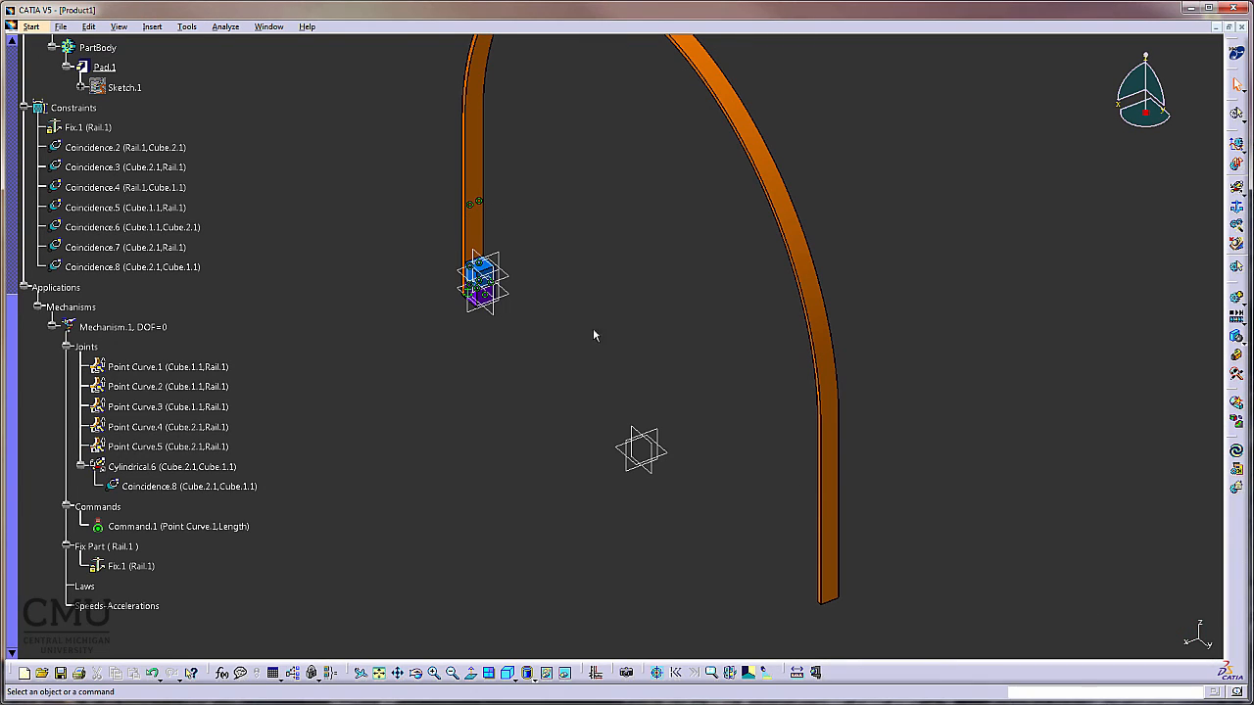
click(557, 323)
Add a formula driving Mechanism.1's Command.1 length as 100mm/1s*Mechanism.1\KINTime.
click(224, 676)
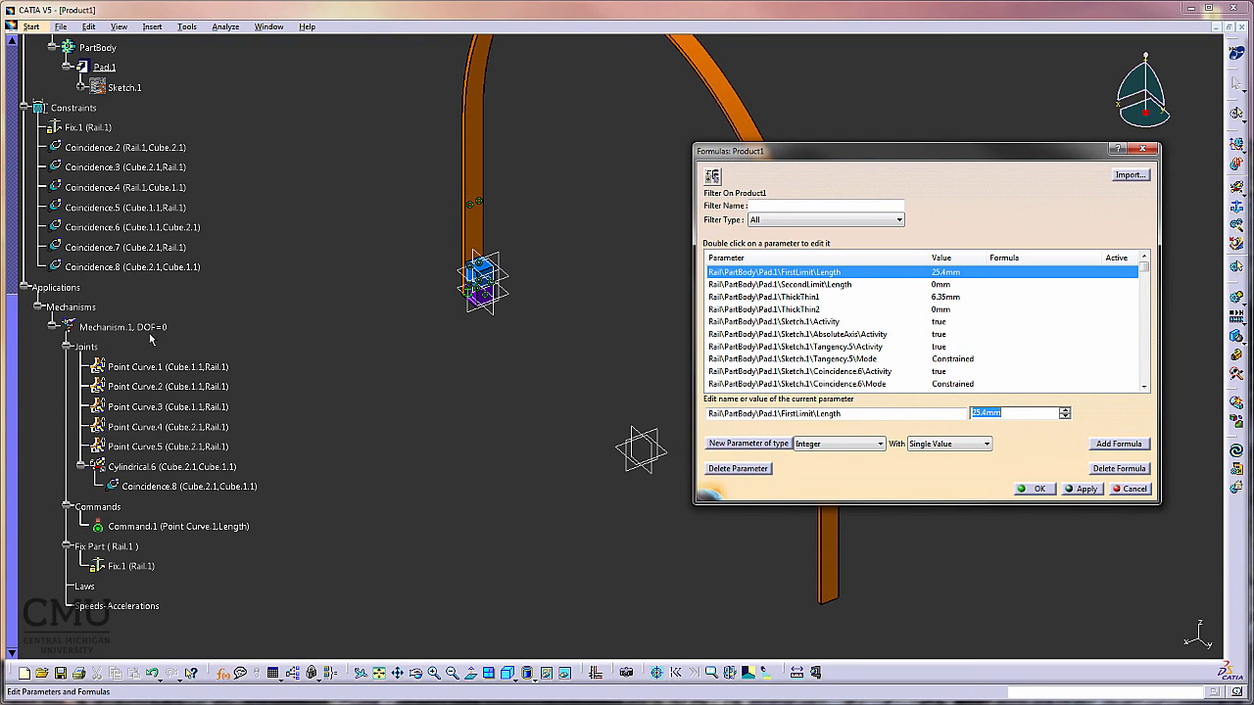
click(125, 327)
double_click(787, 284)
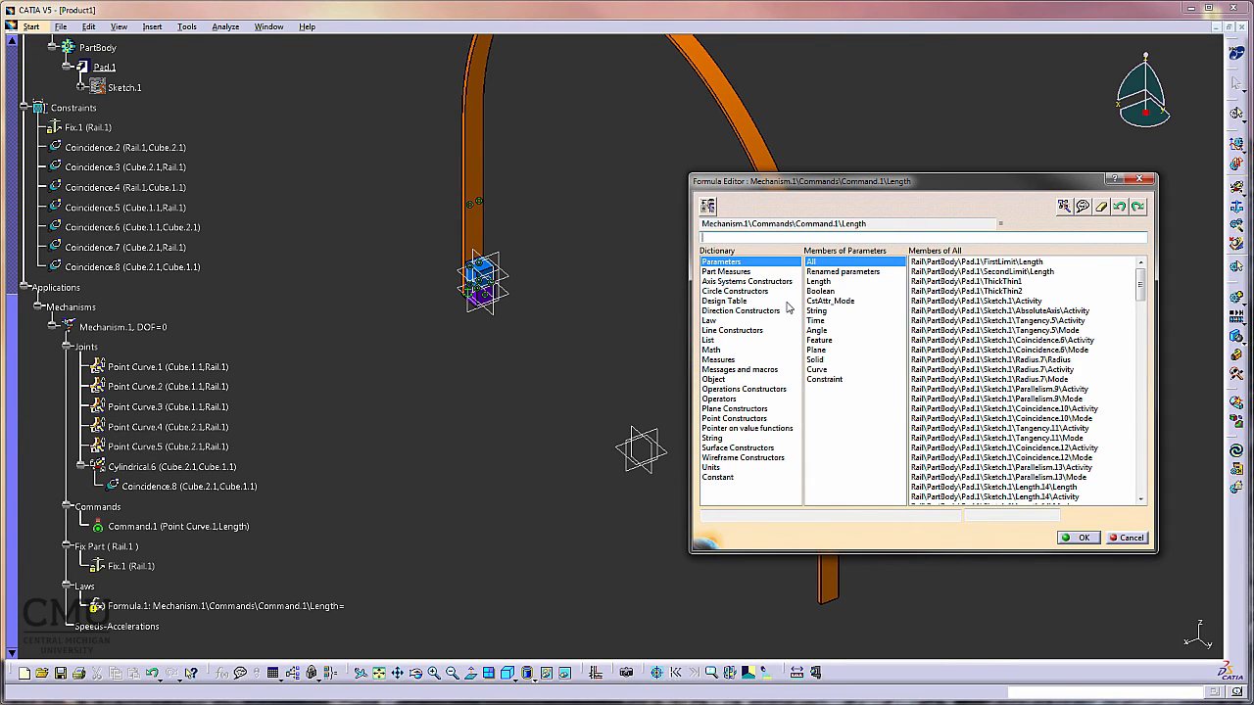
text(100mm/1s*)
click(823, 321)
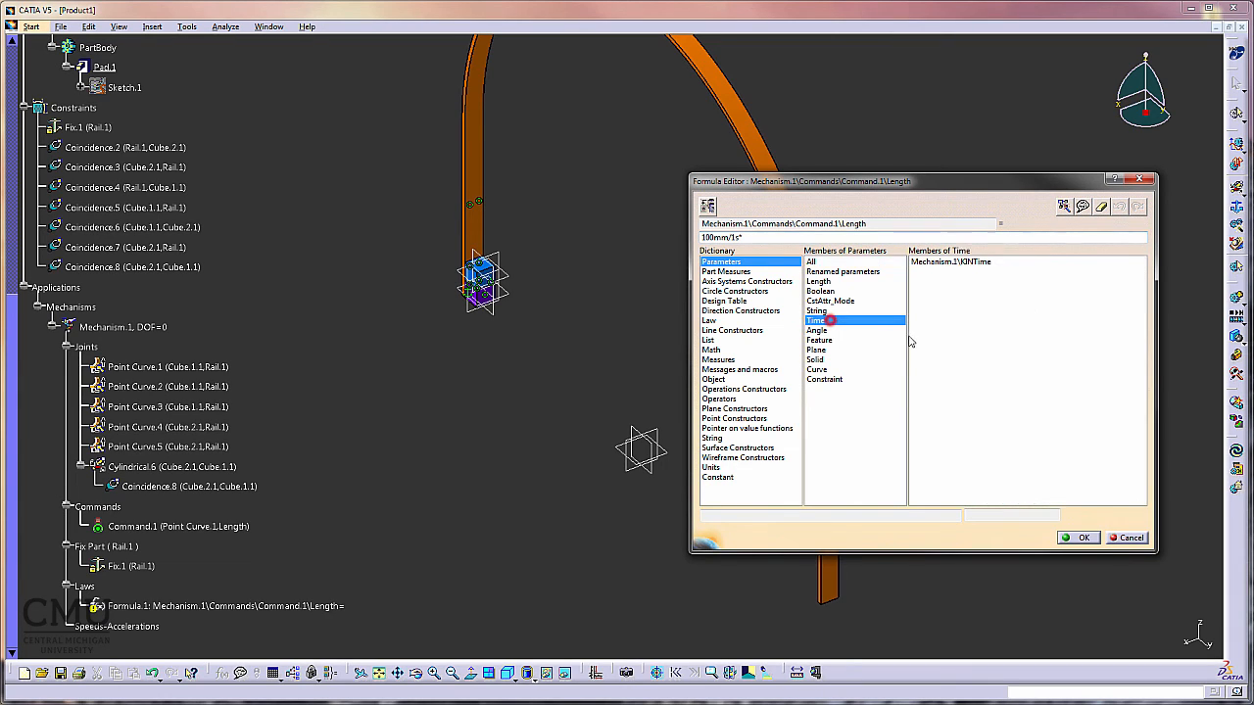
double_click(987, 261)
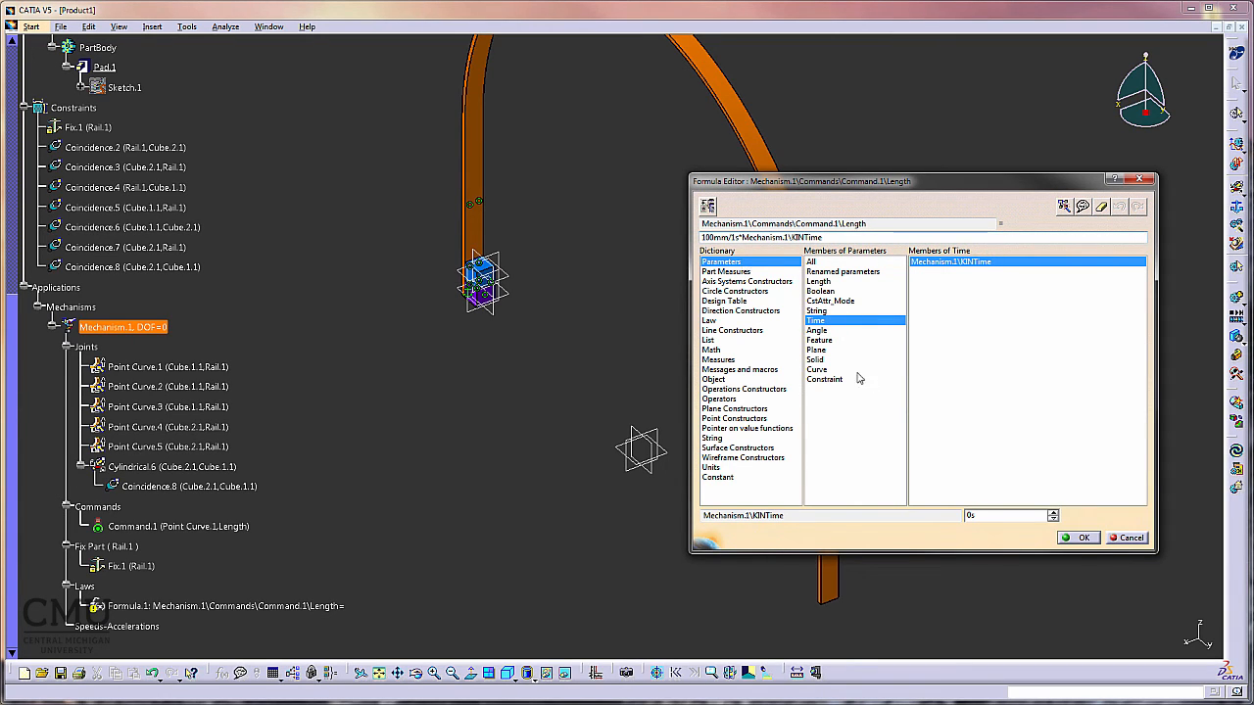
click(1082, 537)
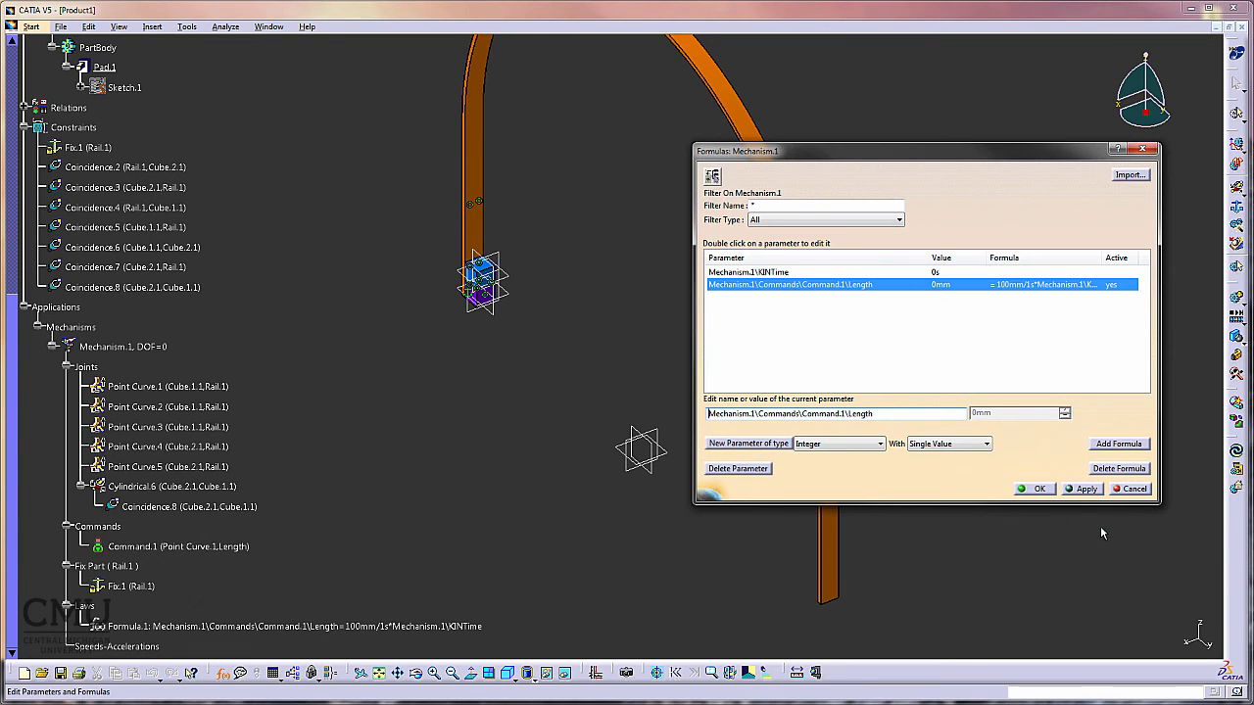
click(1046, 489)
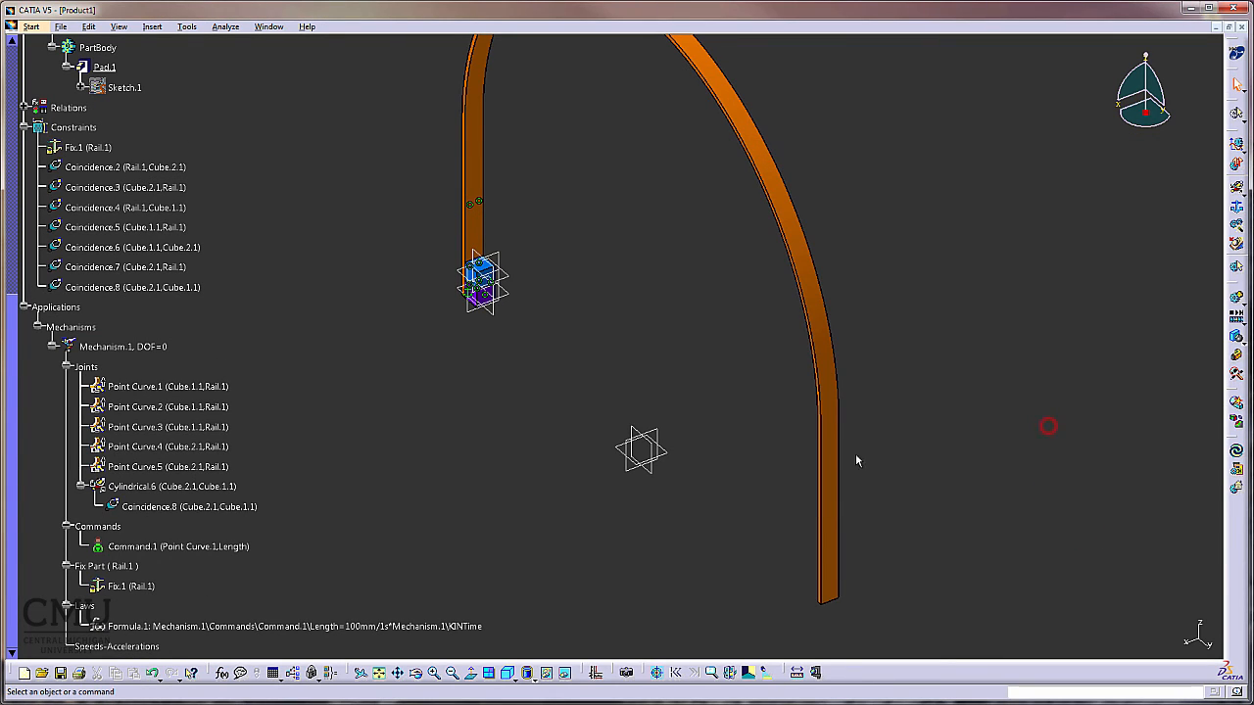
Create a Speed and Acceleration measurement with Rail.1 as reference product and the purple cube's lowest front corner as the point.
middle_drag(539, 427, 860, 466)
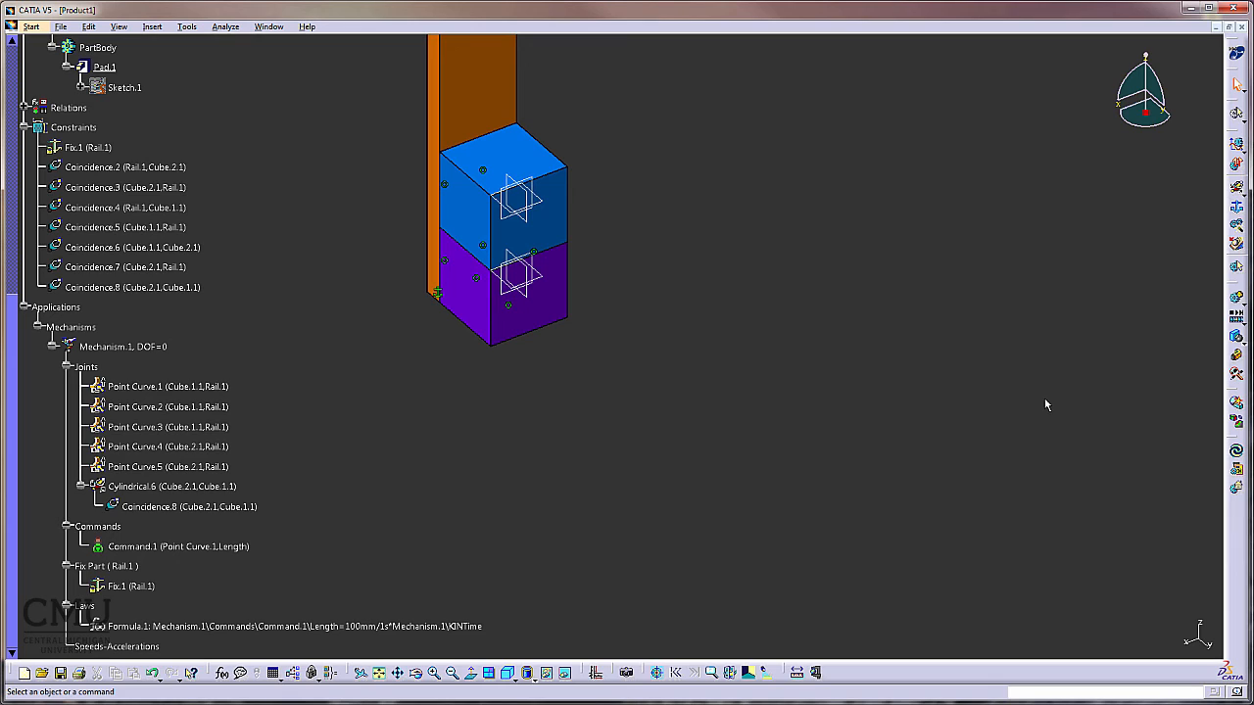
click(1236, 244)
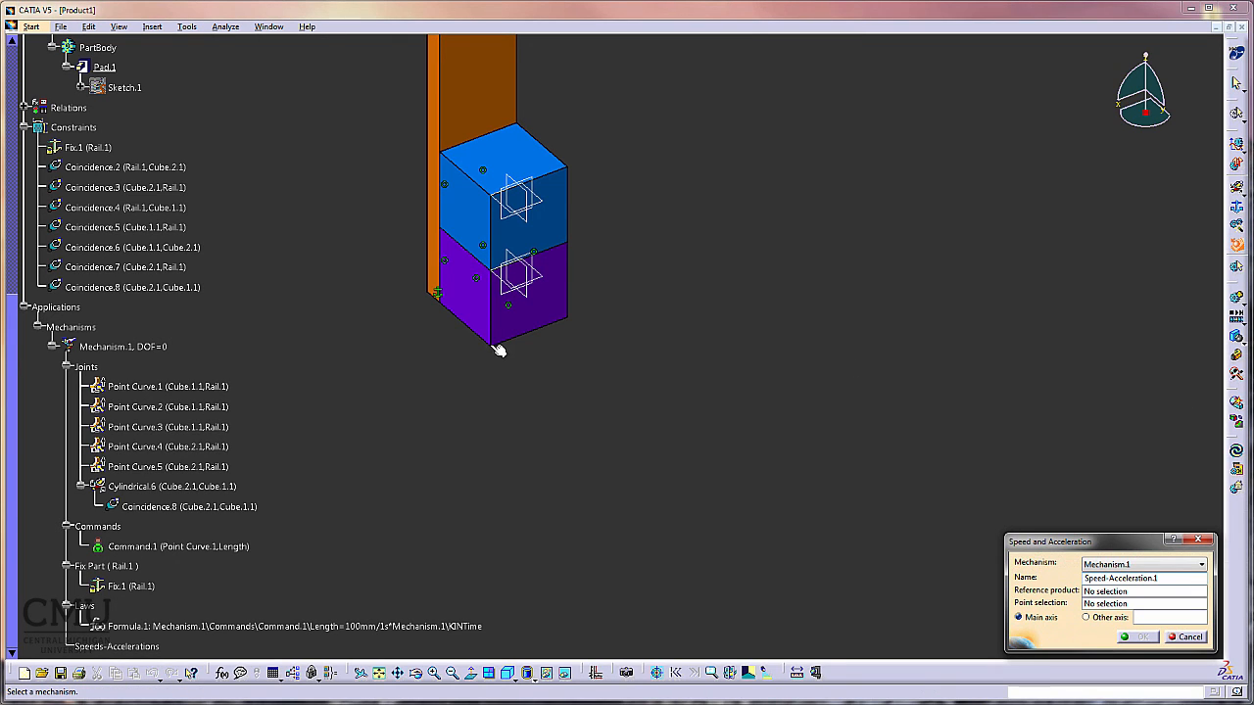
click(1095, 591)
click(492, 103)
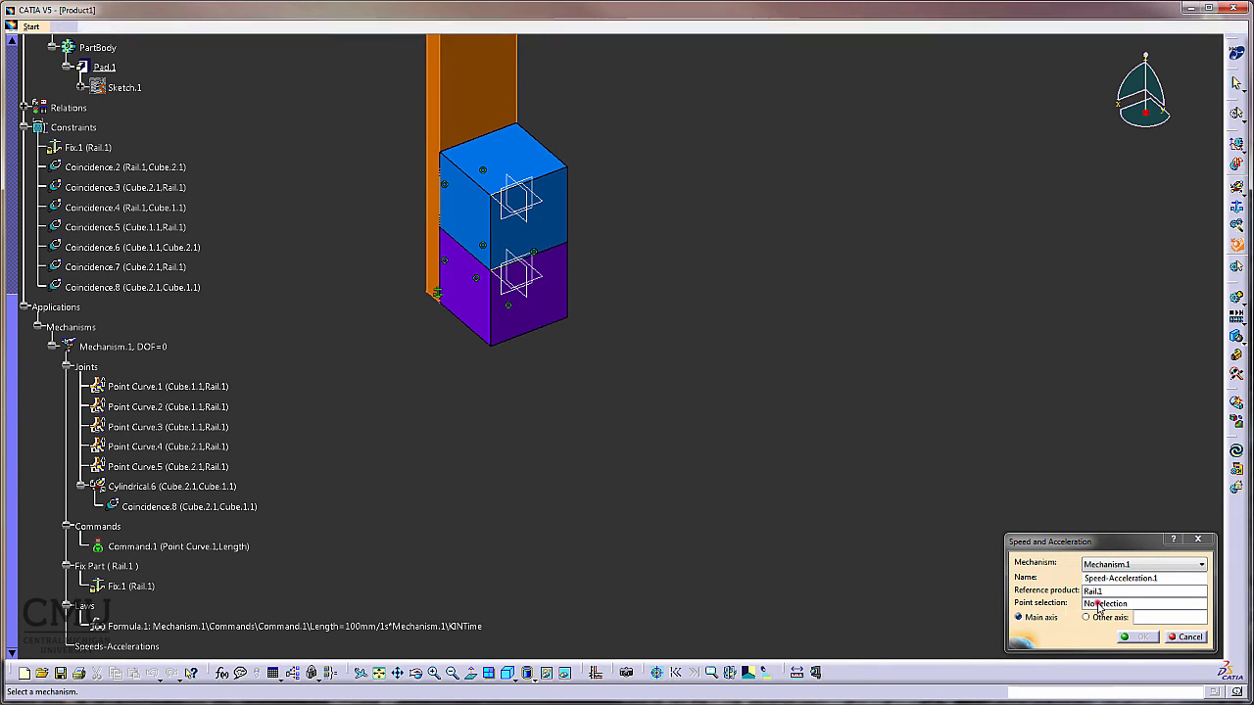
click(493, 347)
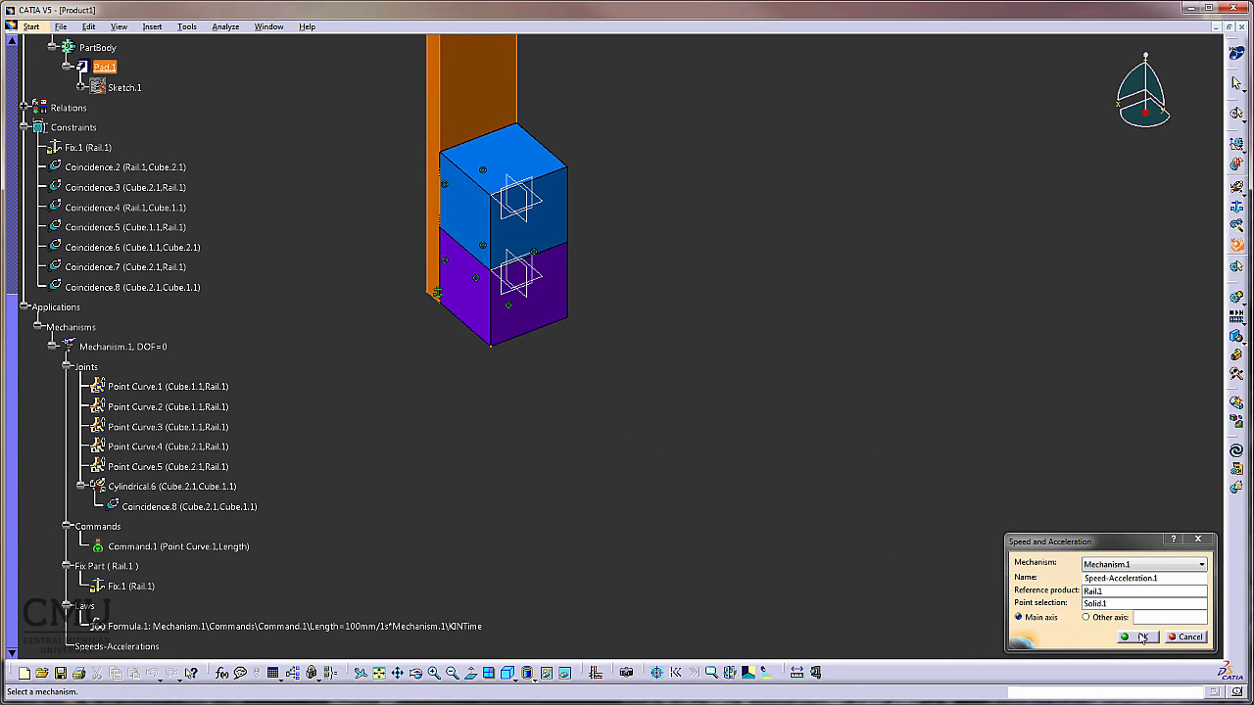
click(1140, 637)
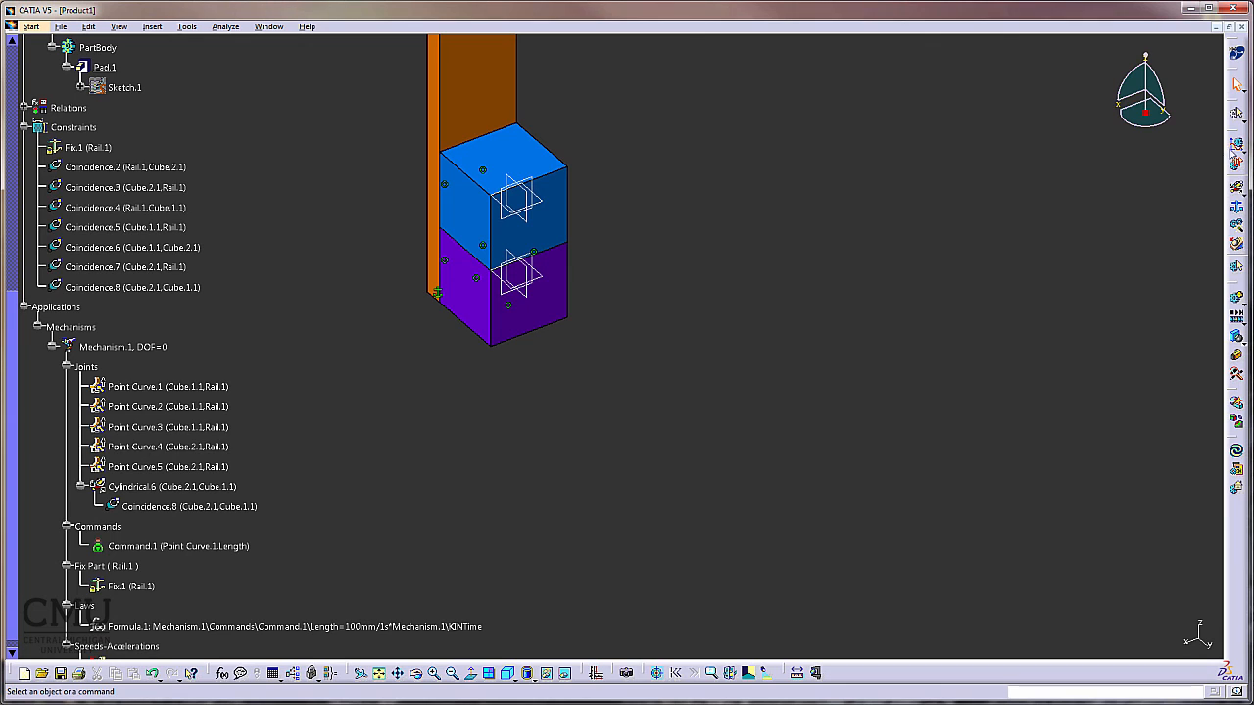
Open a law-based simulation of Mechanism.1 with sensors activated, observing Speed-Acceleration.1's Z_Vertex, Z_LinearSpeed and Z_Linear Acceleration.
click(1236, 164)
middle_drag(768, 350, 715, 387)
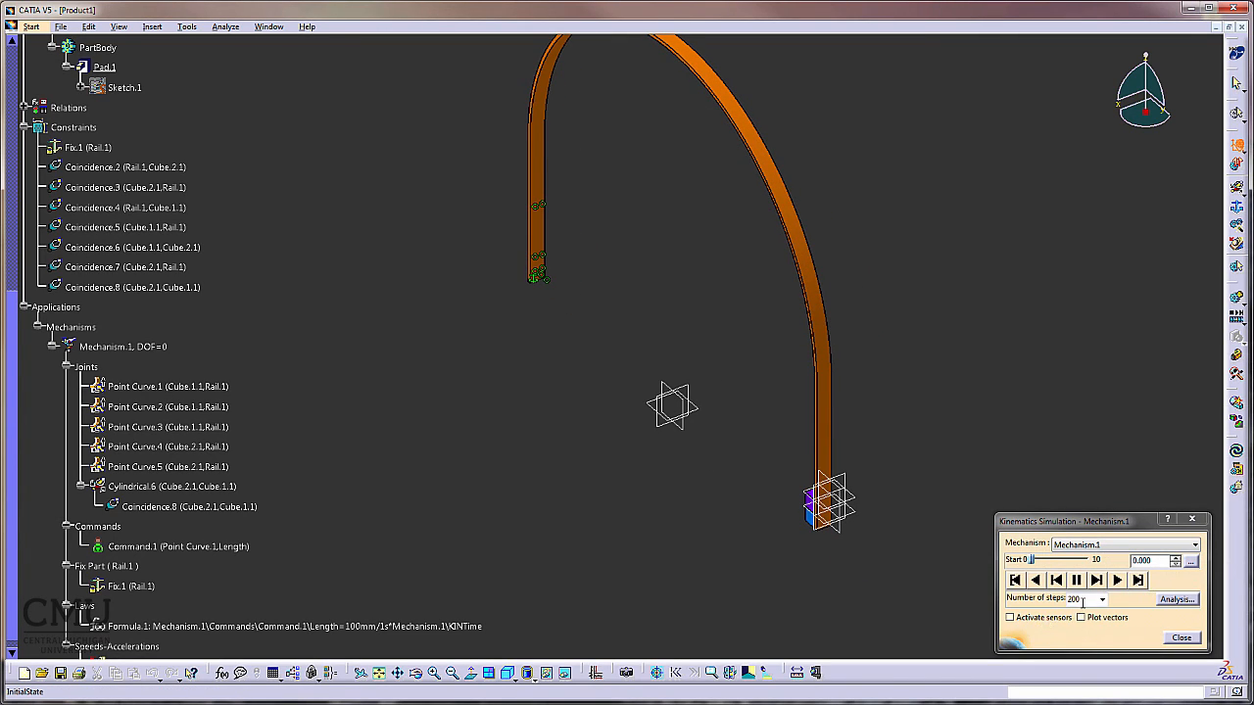
click(1010, 619)
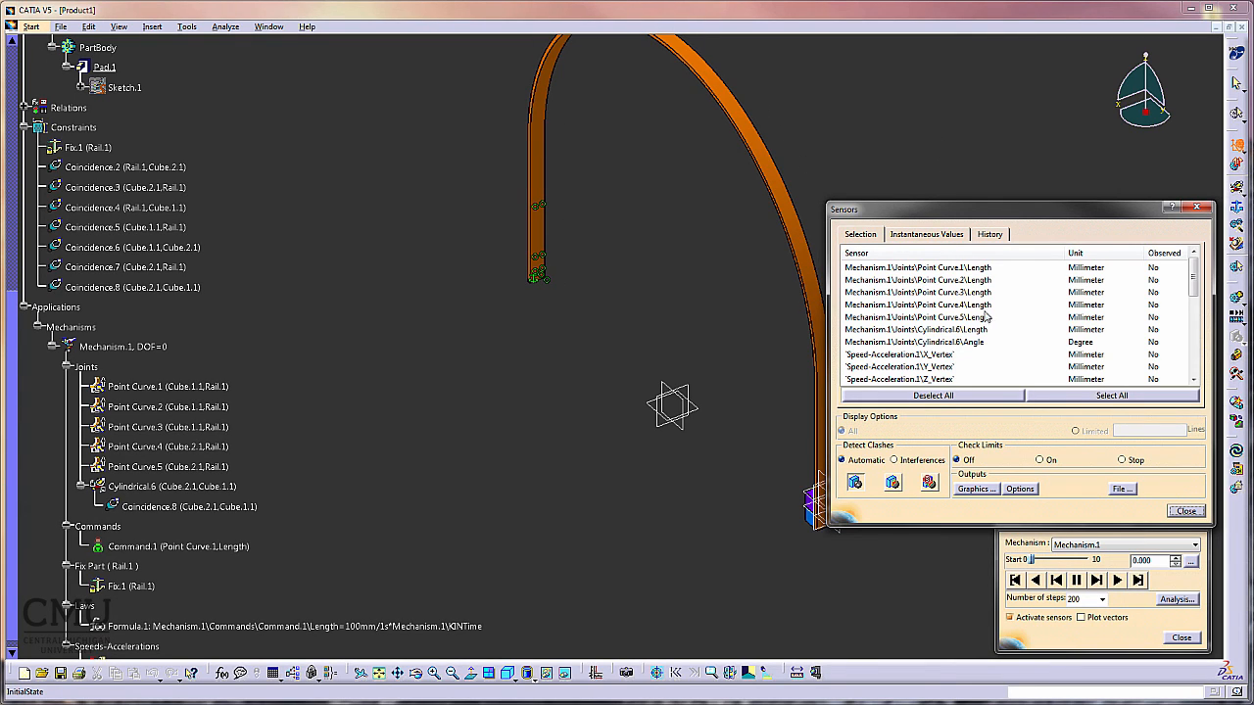
click(955, 379)
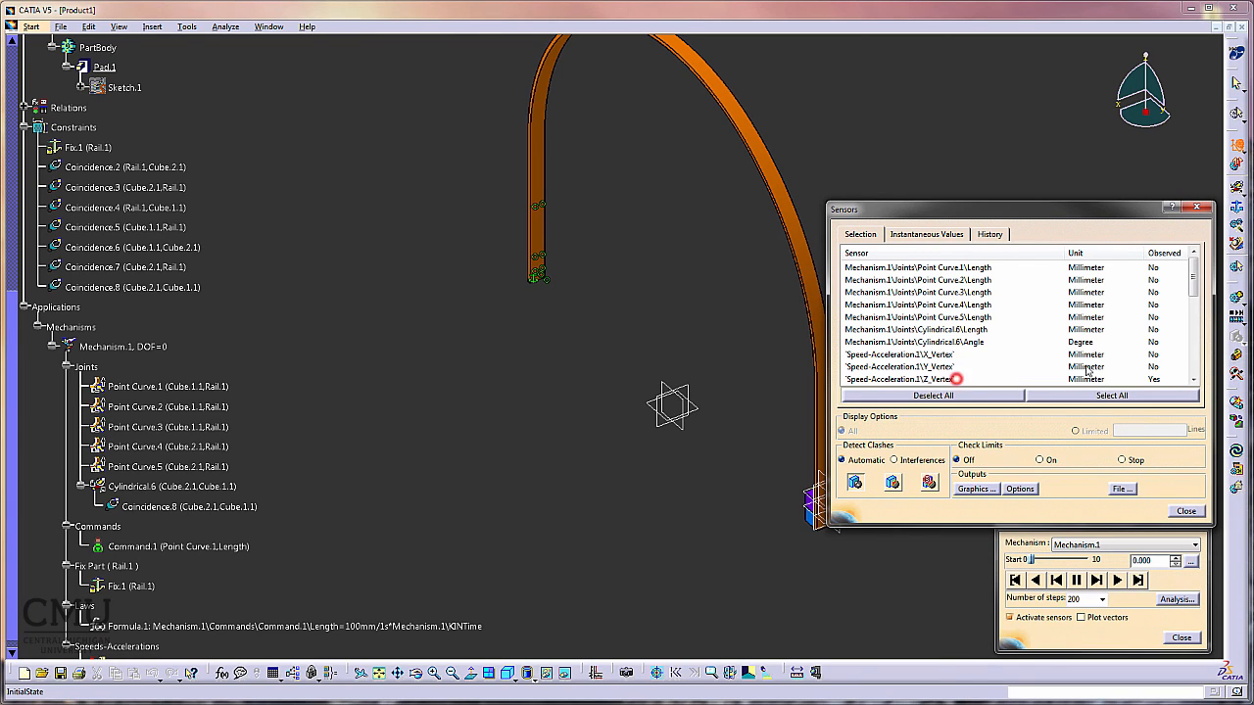
click(1193, 380)
click(1193, 380)
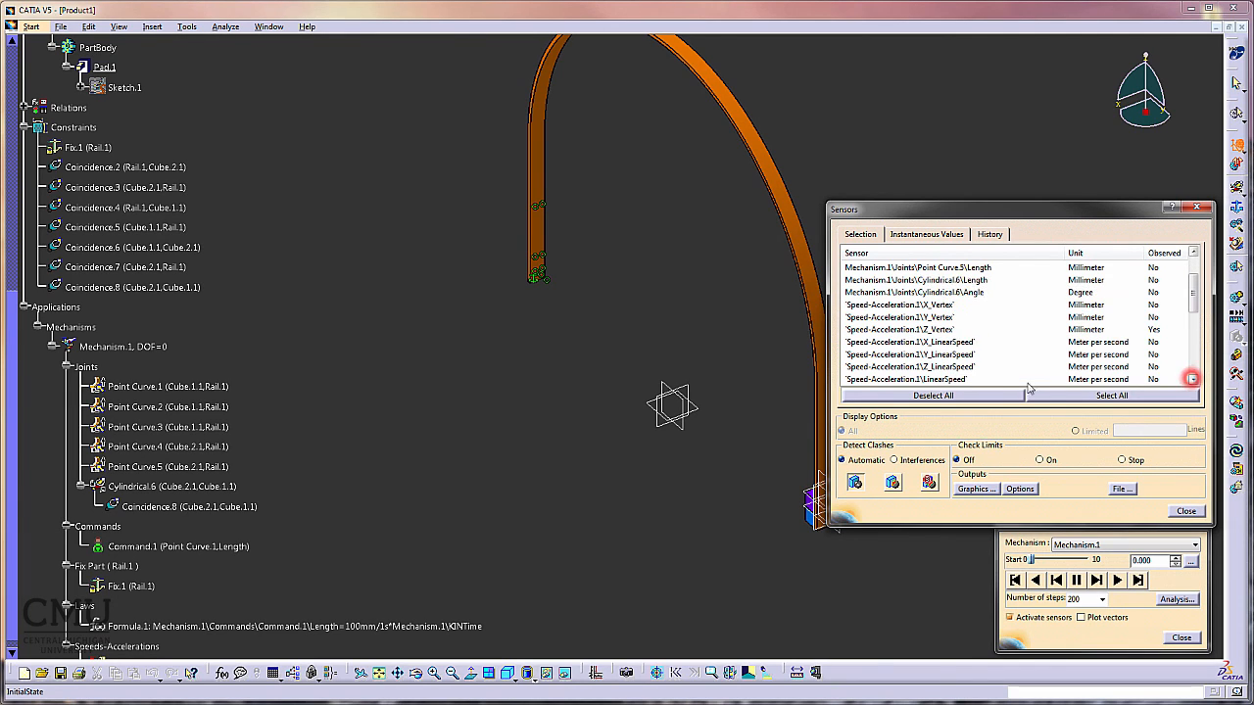
click(960, 367)
click(1193, 380)
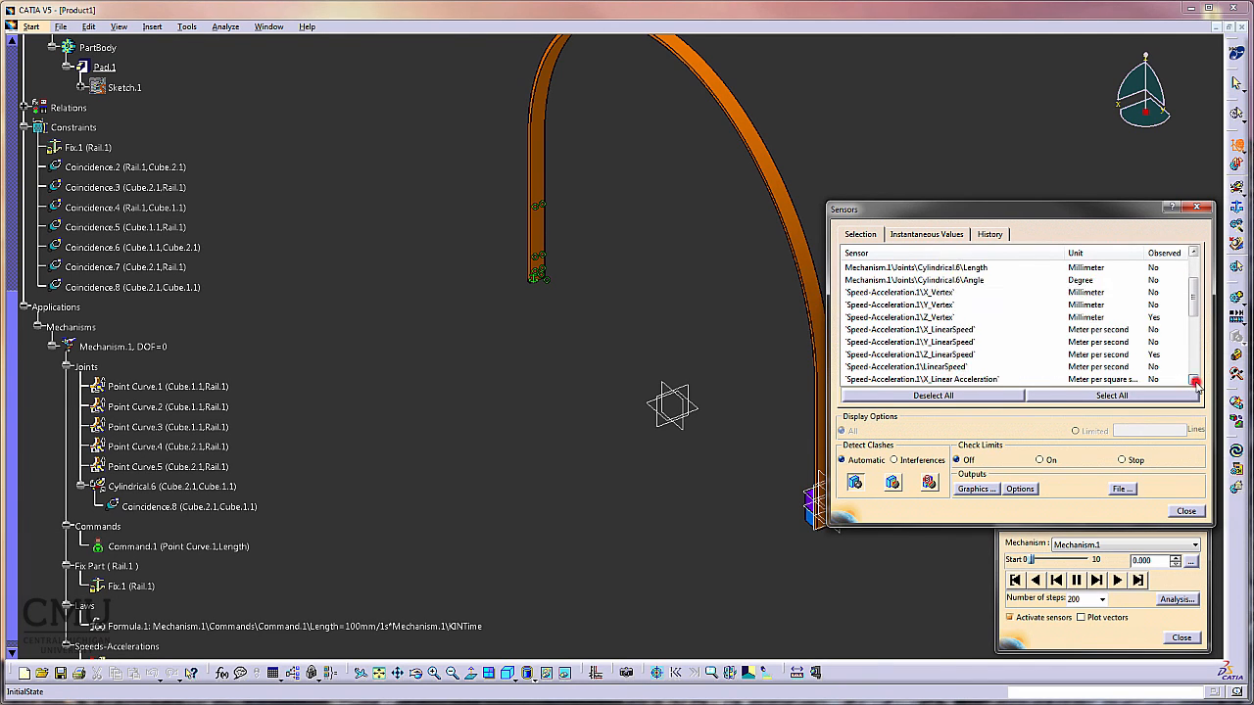
click(1194, 380)
click(1193, 380)
click(1193, 381)
click(992, 367)
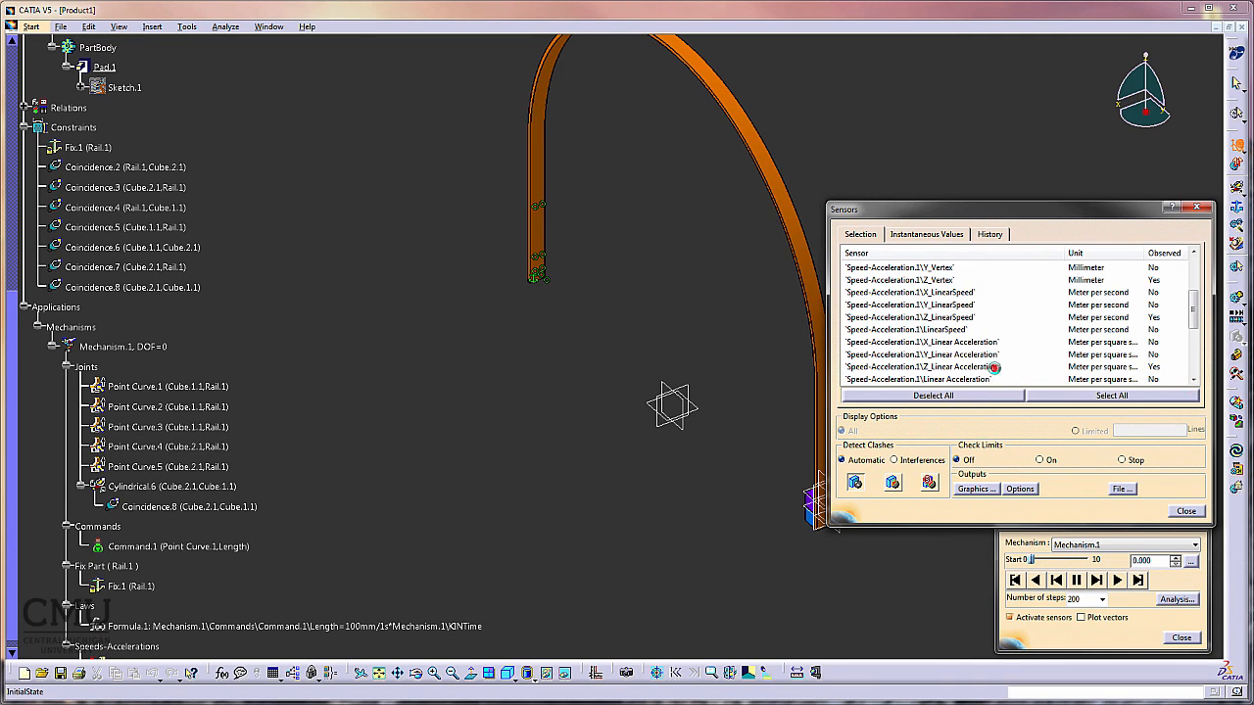
Check the observed sensors' instantaneous values and show the sensor history, keeping the simulation controls unobstructed.
click(946, 239)
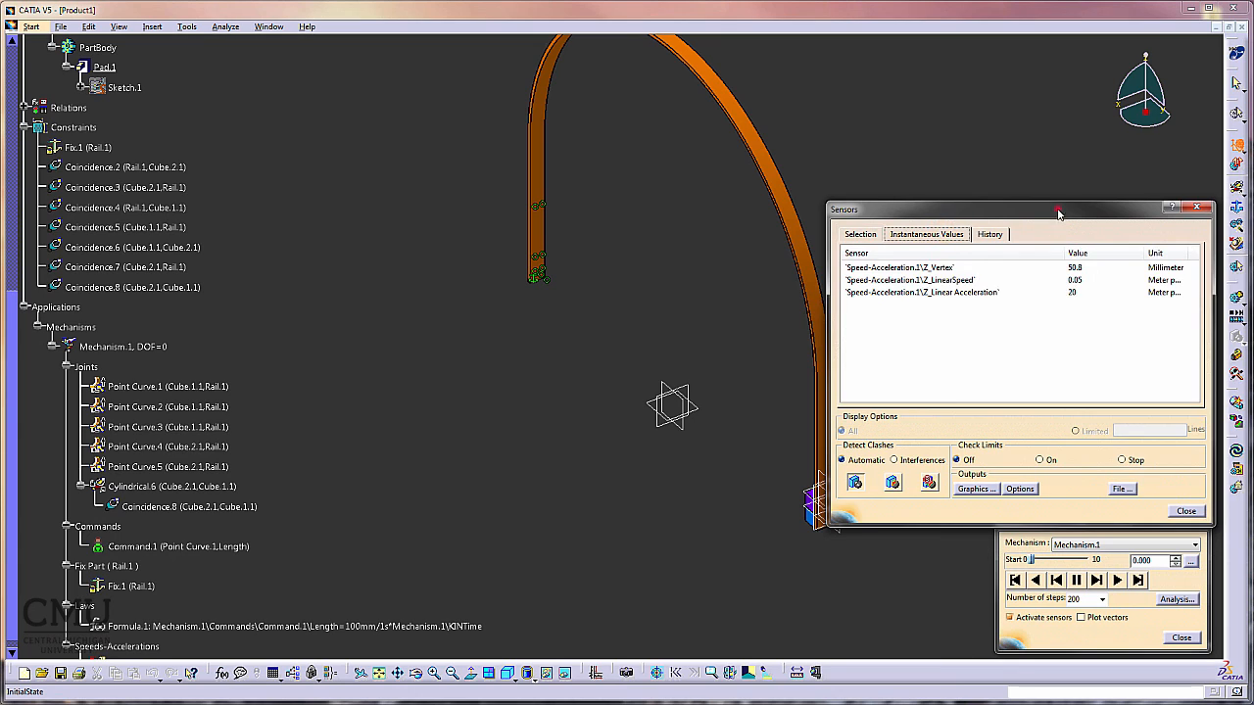
drag(1058, 209, 1077, 144)
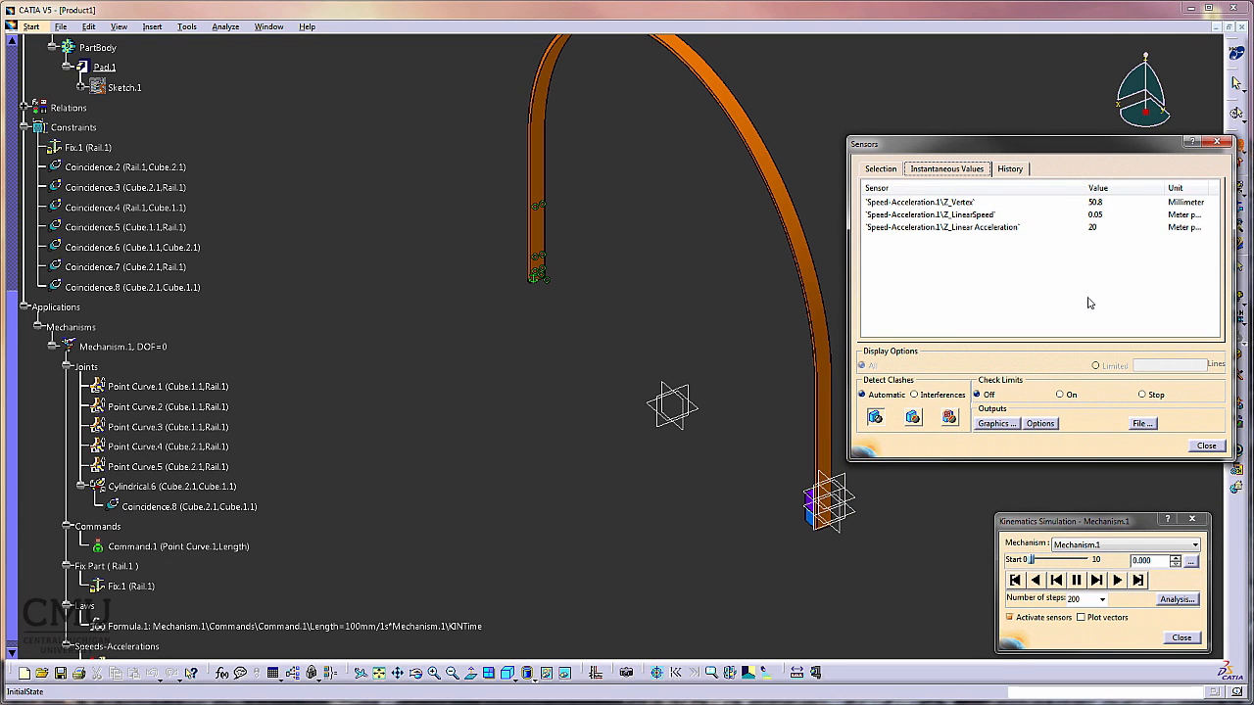
click(1010, 170)
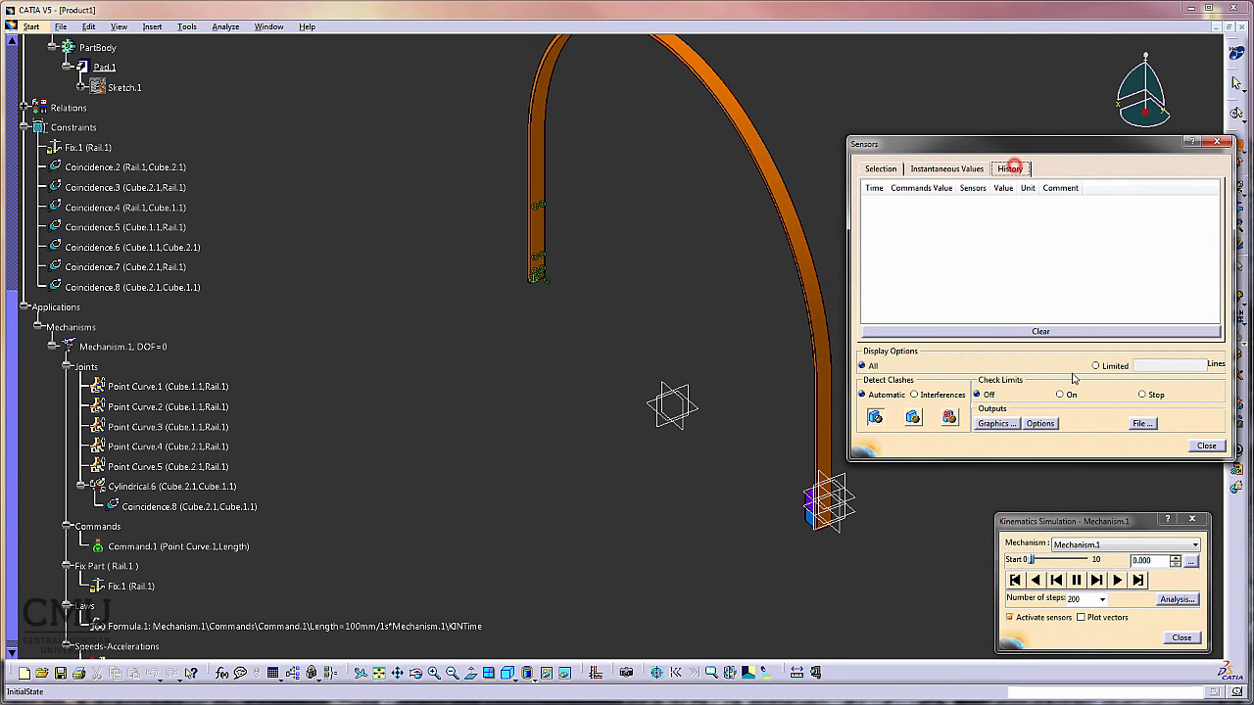
Play the Mechanism.1 simulation forward with sensor history recording, and widen the history's Time column.
click(1118, 580)
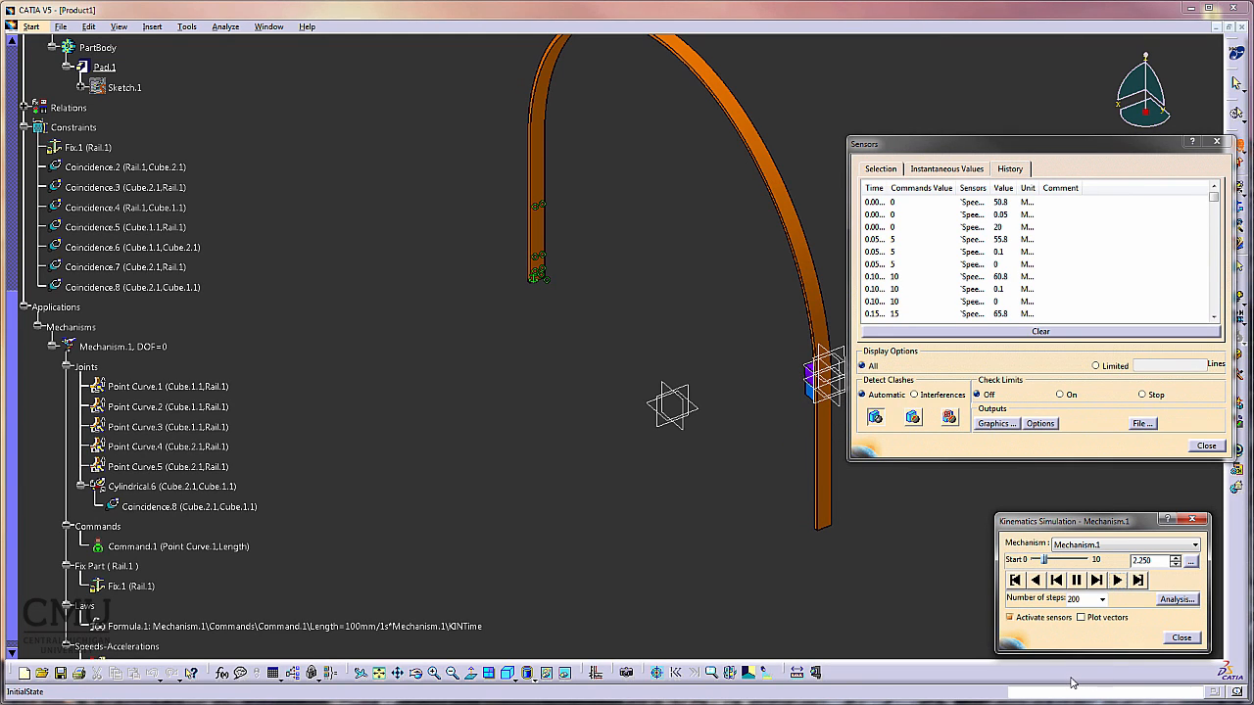
click(1078, 580)
double_click(886, 189)
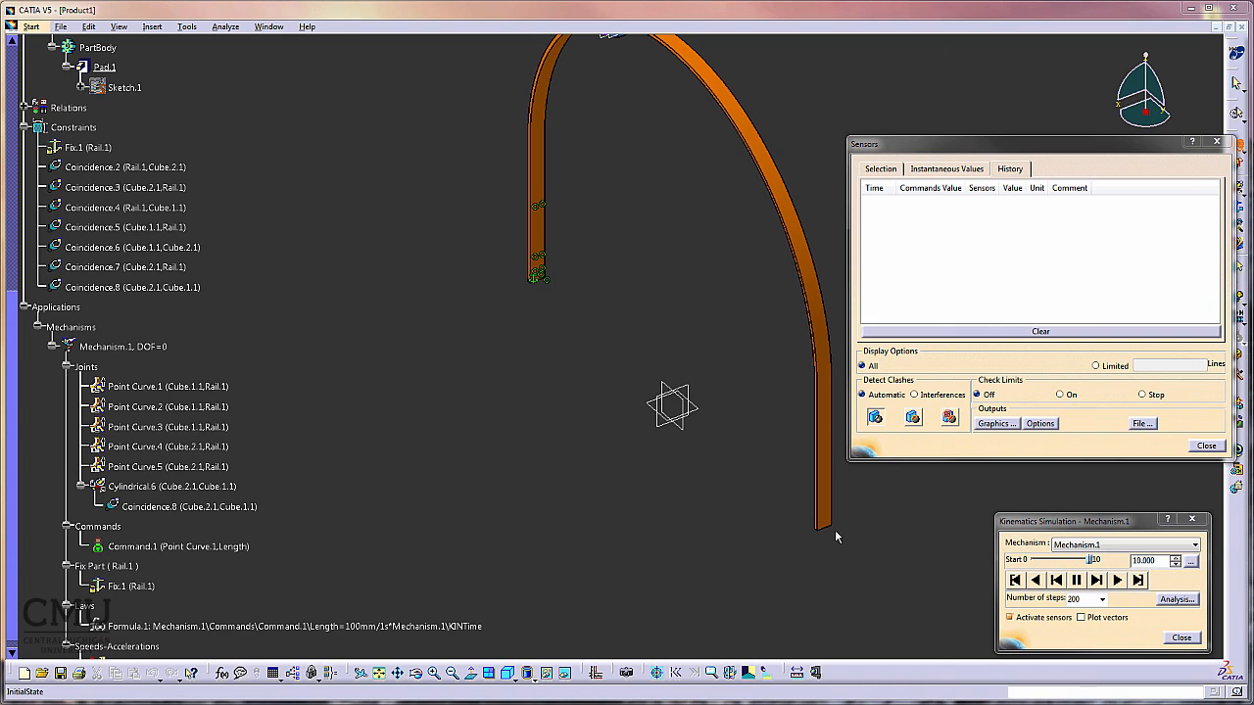
scroll(359, 427, down, 2)
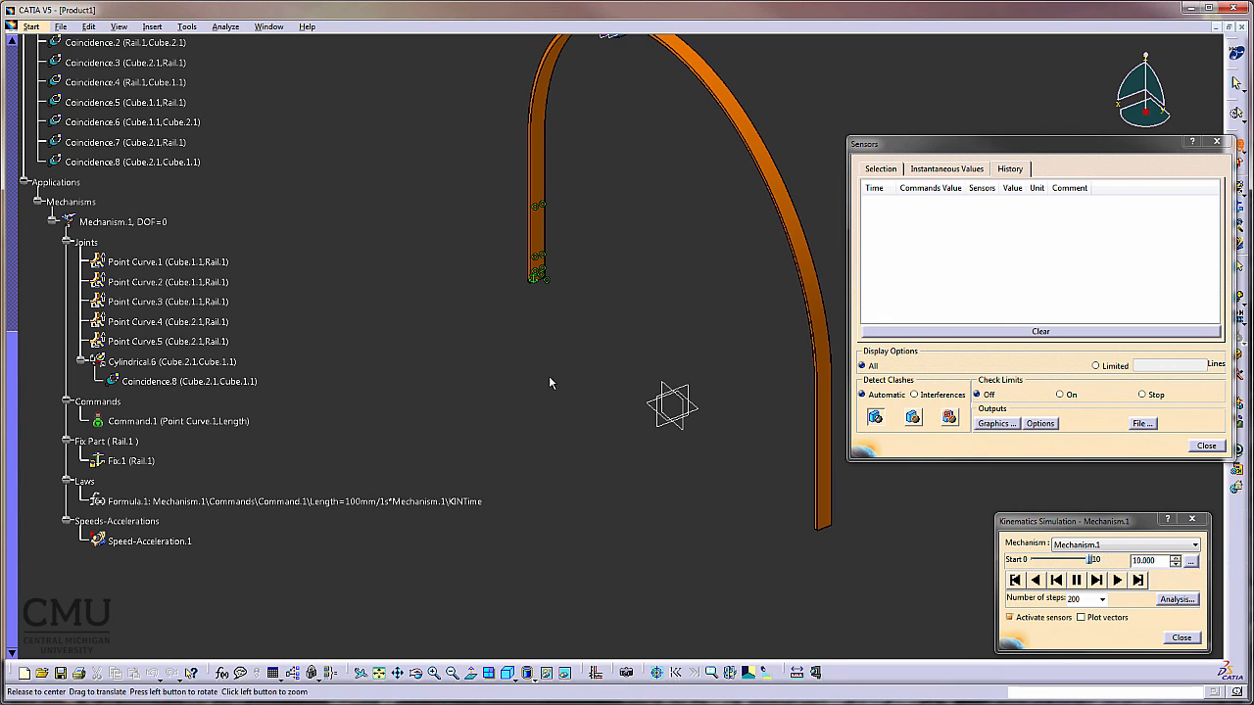
ctrl+middle_drag(550, 379, 513, 428)
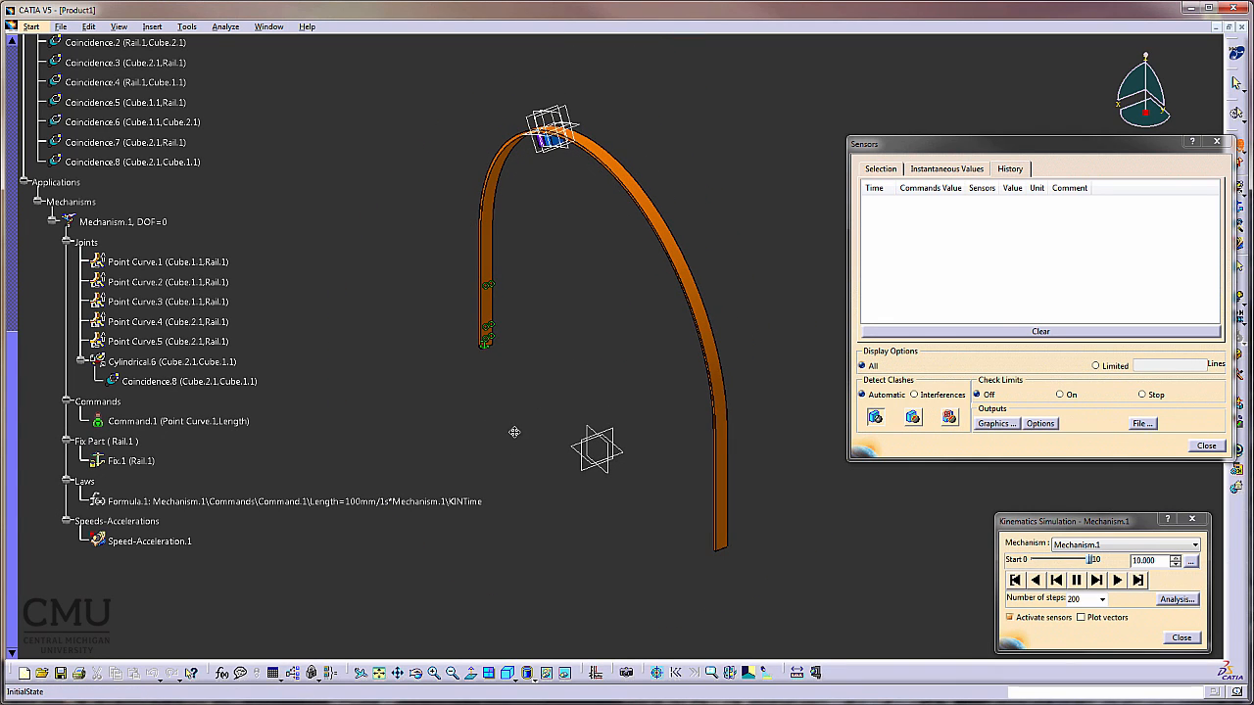